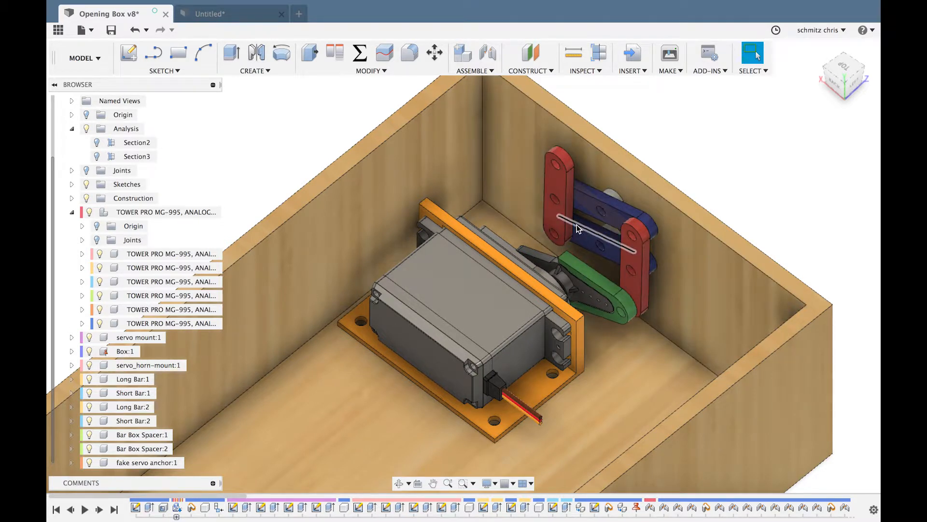
Examine the servo, its mount, the horn mount and the bar linkage inside the box from several sides
{"action": "scroll", "coordinate": [577, 225], "scroll_direction": "right", "scroll_amount": 10, "text": "shift"}
{"action": "scroll", "coordinate": [576, 225], "scroll_direction": "left", "scroll_amount": 5, "text": "shift"}
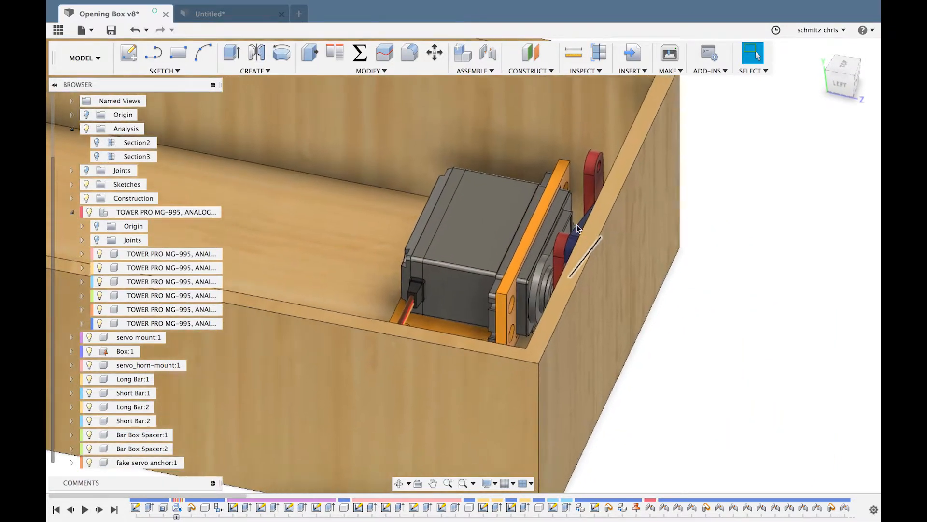
{"action": "scroll", "coordinate": [576, 225], "scroll_direction": "down", "scroll_amount": 10, "text": "shift"}
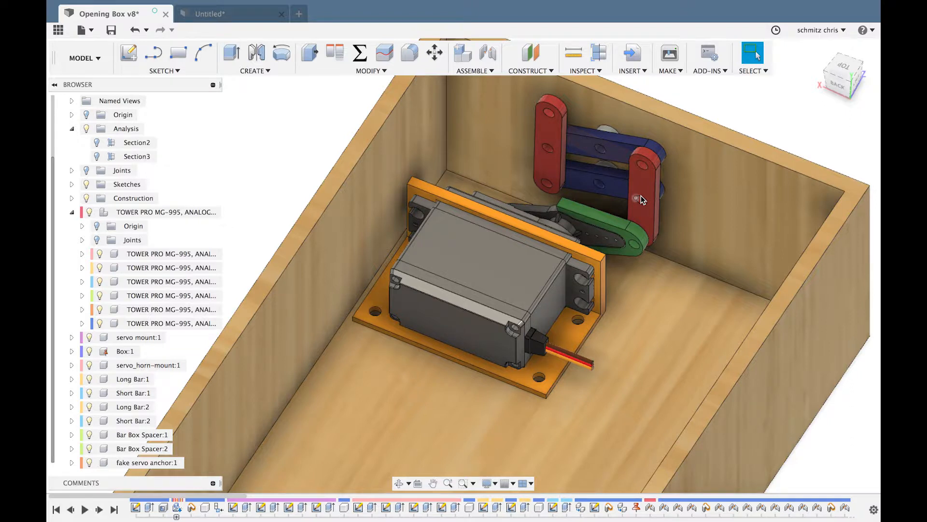
{"action": "scroll", "coordinate": [641, 196], "scroll_direction": "left", "scroll_amount": 5, "text": "shift"}
{"action": "scroll", "coordinate": [642, 196], "scroll_direction": "down", "scroll_amount": 5, "text": "shift"}
{"action": "scroll", "coordinate": [642, 196], "scroll_direction": "right", "scroll_amount": 5, "text": "shift"}
{"action": "scroll", "coordinate": [641, 196], "scroll_direction": "down", "scroll_amount": 2, "text": "shift"}
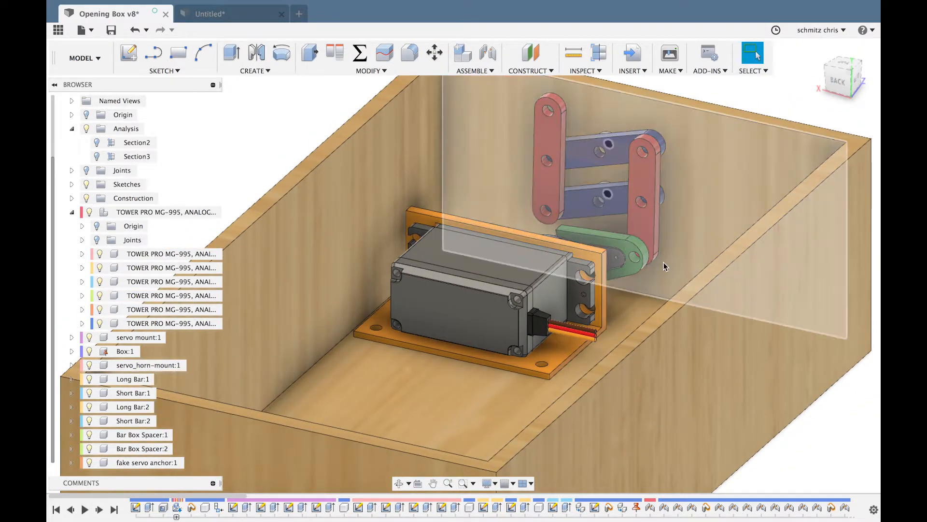
{"action": "scroll", "coordinate": [658, 264], "scroll_direction": "left", "scroll_amount": 5, "text": "shift"}
{"action": "scroll", "coordinate": [658, 264], "scroll_direction": "left", "scroll_amount": 2, "text": "shift"}
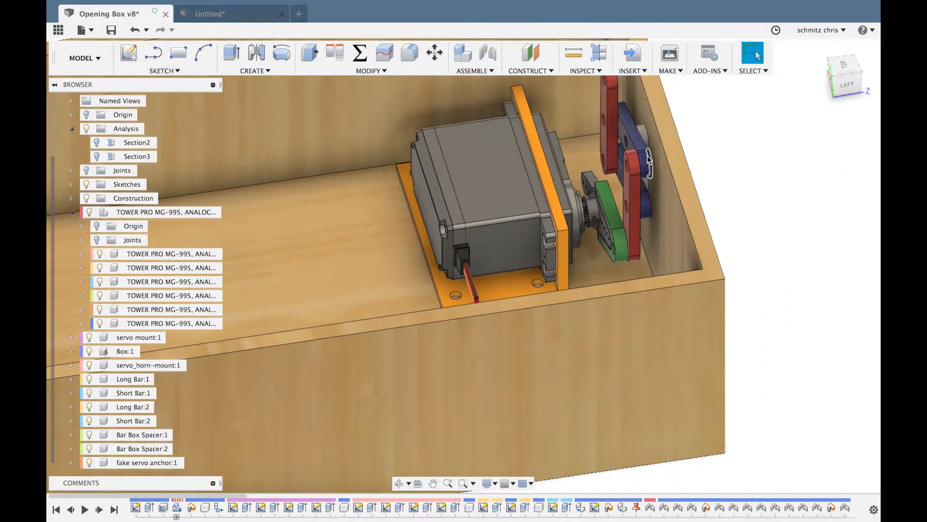
{"action": "scroll", "coordinate": [641, 156], "scroll_direction": "down", "scroll_amount": 5}
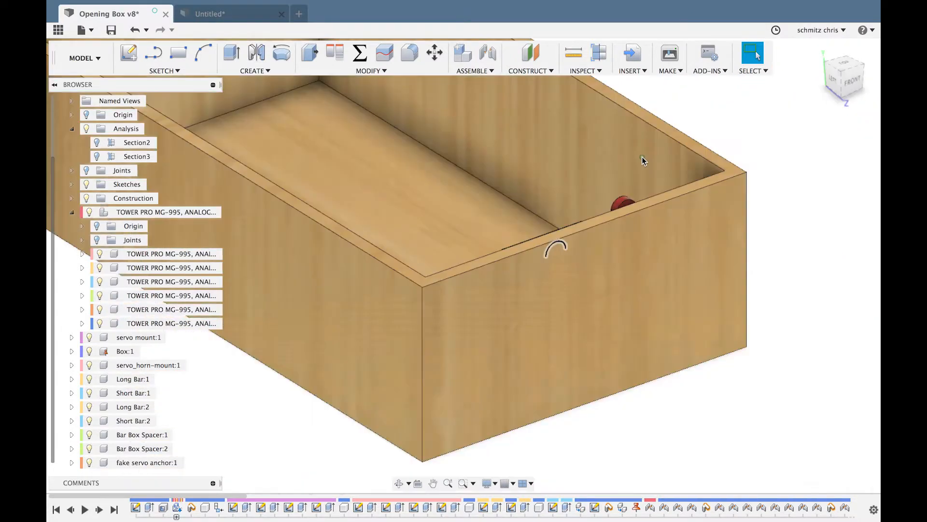
Turn on the Section2 analysis to cut away the box wall and view the linkage from the front
{"action": "left_click", "coordinate": [97, 157]}
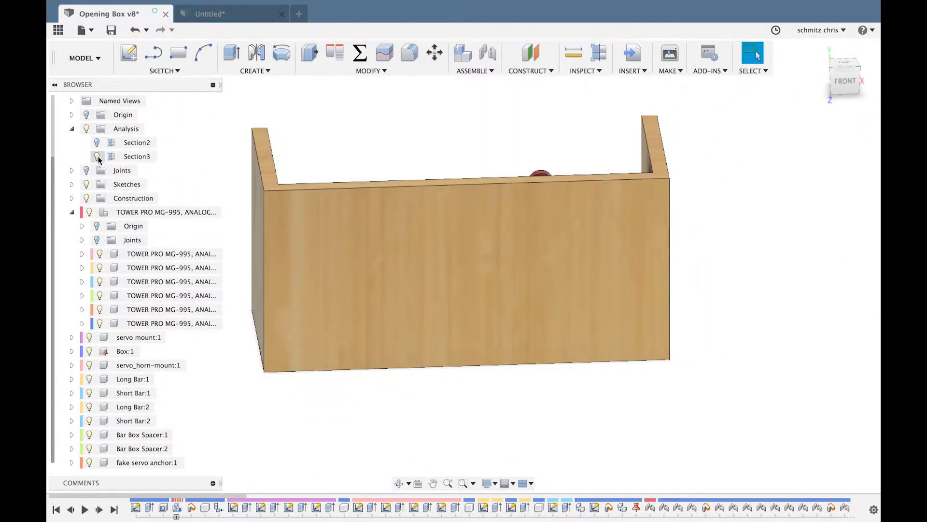
{"action": "left_click", "coordinate": [97, 156]}
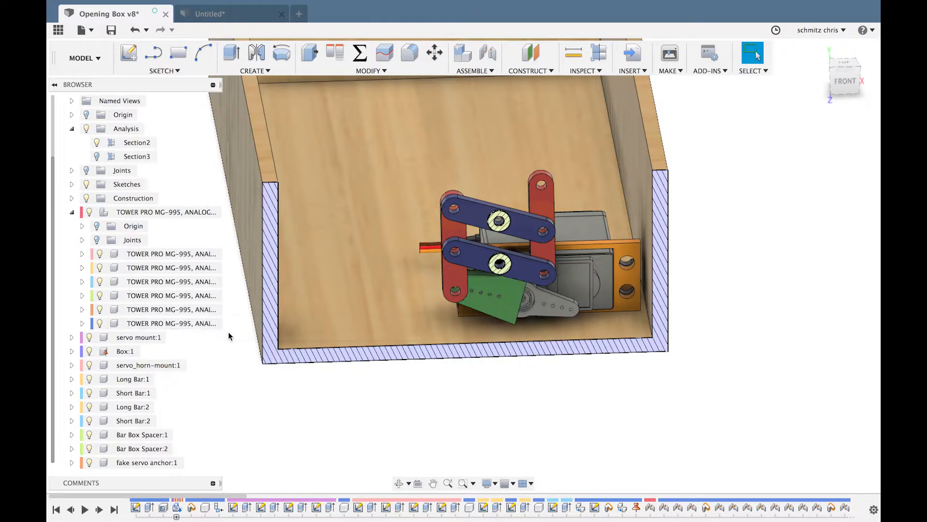
{"action": "left_click", "coordinate": [832, 79]}
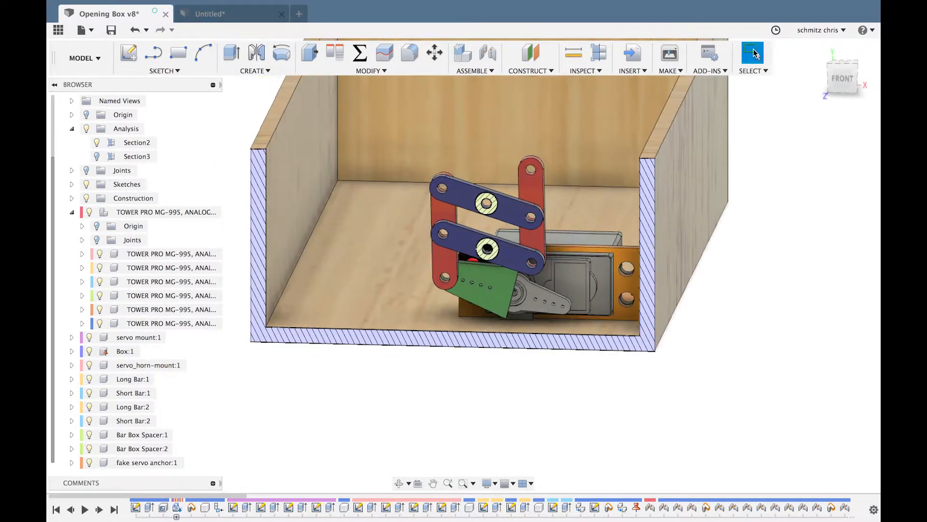
{"action": "scroll", "coordinate": [561, 270], "scroll_direction": "up", "scroll_amount": 5}
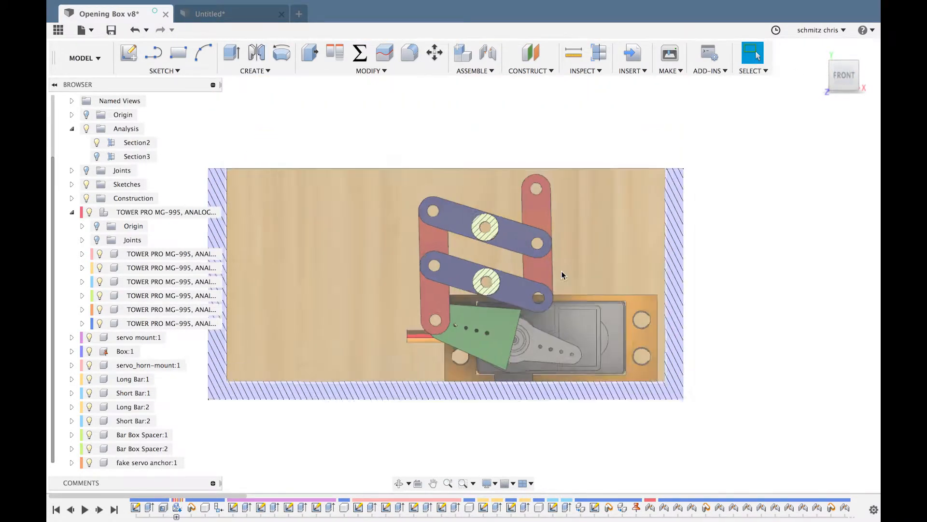
{"action": "scroll", "coordinate": [561, 270], "scroll_direction": "down", "scroll_amount": 5}
{"action": "scroll", "coordinate": [561, 270], "scroll_direction": "right", "scroll_amount": 4}
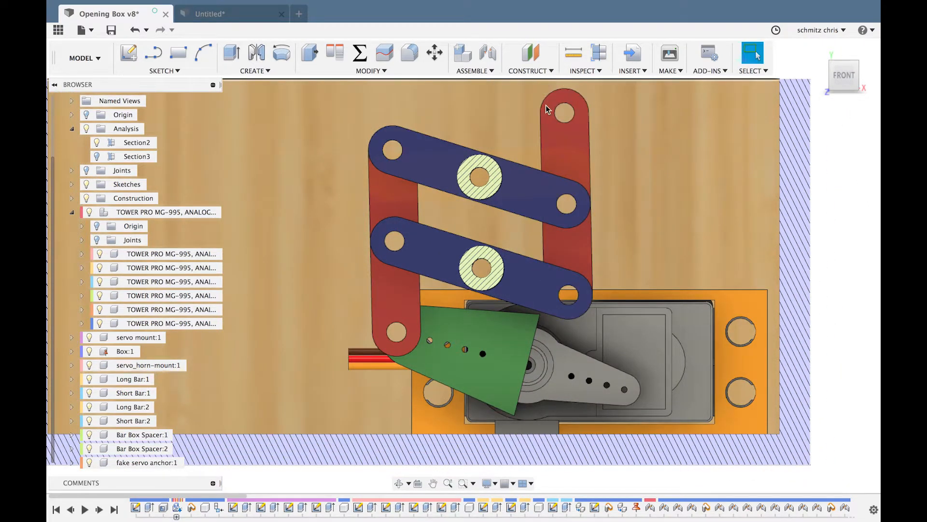
Rotate the servo horn to swing the bar linkage until the two blue short bars are about level
{"action": "scroll", "coordinate": [550, 177], "scroll_direction": "up", "scroll_amount": 5, "text": "shift"}
{"action": "scroll", "coordinate": [549, 177], "scroll_direction": "right", "scroll_amount": 3, "text": "shift"}
{"action": "scroll", "coordinate": [549, 177], "scroll_direction": "down", "scroll_amount": 4}
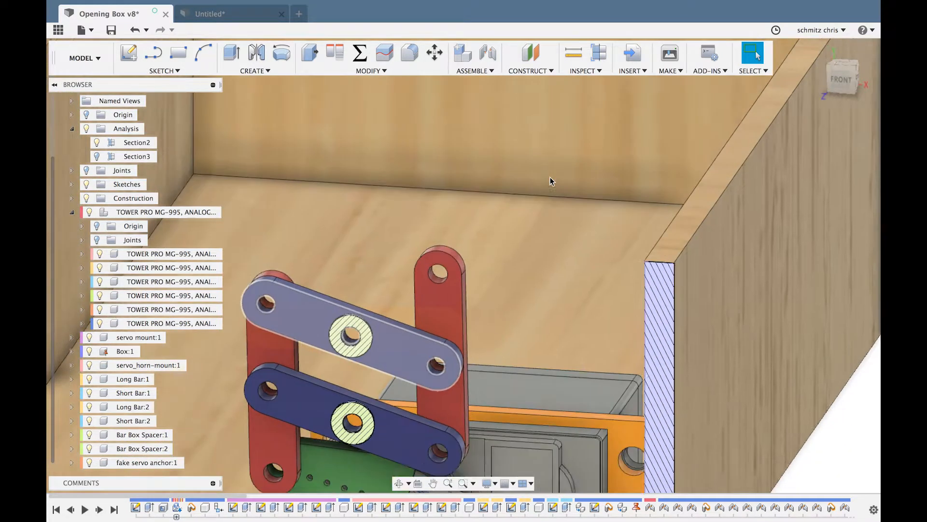
{"action": "scroll", "coordinate": [550, 177], "scroll_direction": "left", "scroll_amount": 3}
{"action": "left_click_drag", "start_coordinate": [576, 419], "coordinate": [594, 461]}
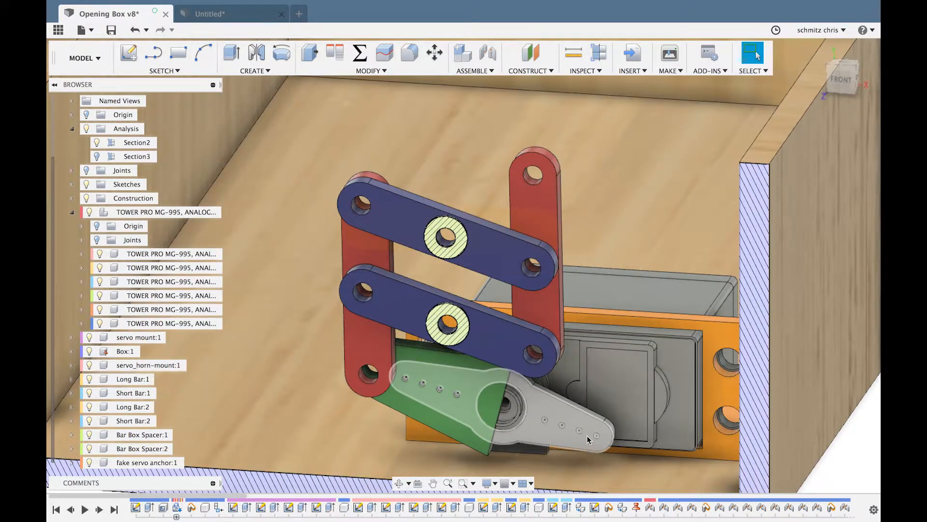
{"action": "left_click_drag", "start_coordinate": [589, 422], "coordinate": [562, 401]}
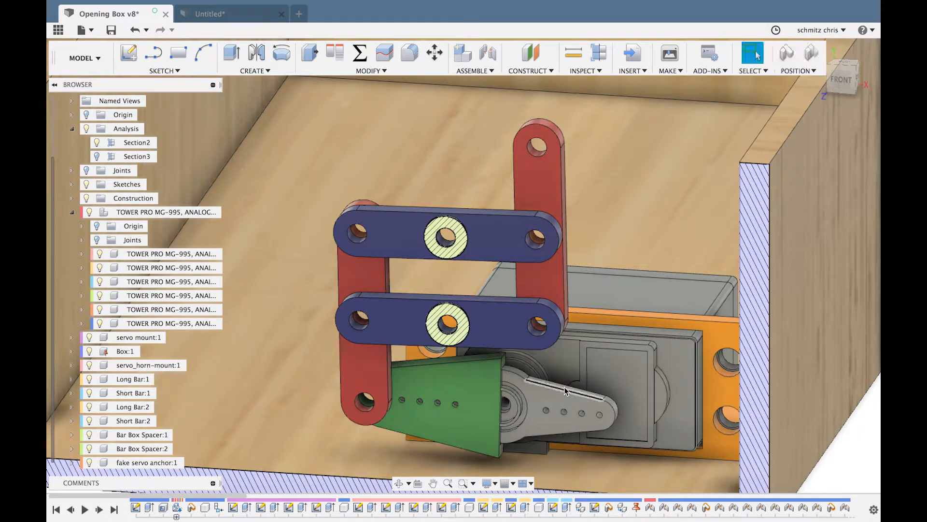
Examine the levelled linkage around the green horn mount and the lower blue bar
{"action": "scroll", "coordinate": [568, 388], "scroll_direction": "down", "scroll_amount": 5, "text": "shift"}
{"action": "scroll", "coordinate": [567, 387], "scroll_direction": "left", "scroll_amount": 3, "text": "shift"}
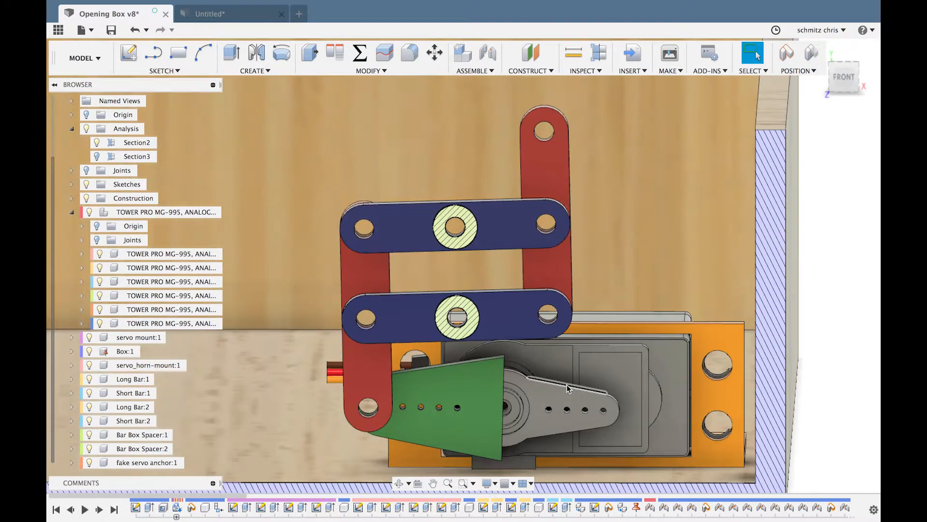
{"action": "scroll", "coordinate": [567, 386], "scroll_direction": "down", "scroll_amount": 2}
{"action": "scroll", "coordinate": [567, 387], "scroll_direction": "down", "scroll_amount": 2}
{"action": "scroll", "coordinate": [568, 386], "scroll_direction": "left", "scroll_amount": 2}
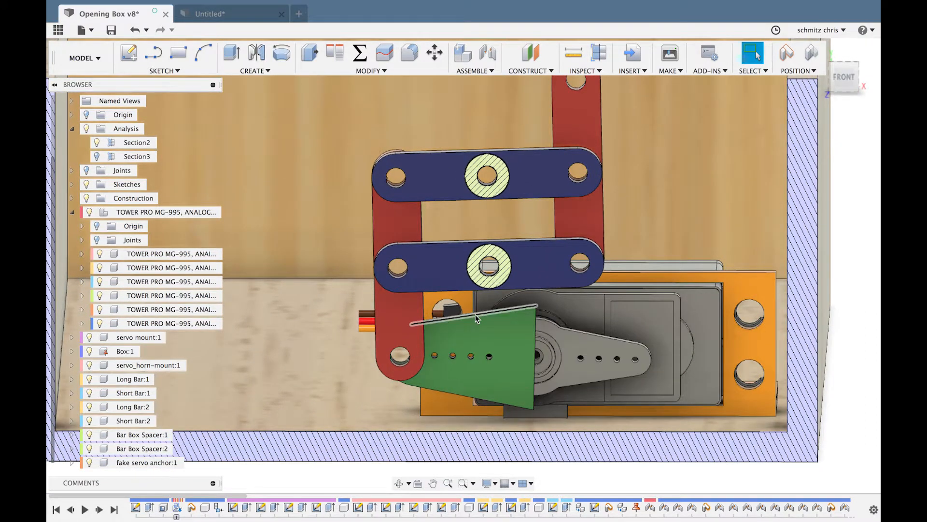
{"action": "mouse_move", "coordinate": [478, 317]}
{"action": "left_mouse_down"}
{"action": "mouse_move", "coordinate": [495, 304]}
{"action": "mouse_move", "coordinate": [464, 322]}
{"action": "left_mouse_up"}
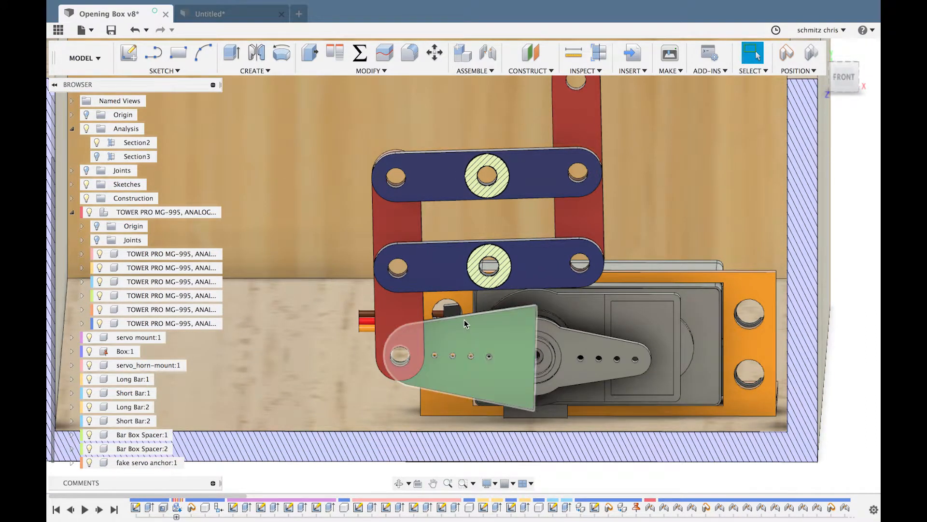
{"action": "scroll", "coordinate": [465, 323], "scroll_direction": "up", "scroll_amount": 5, "text": "shift"}
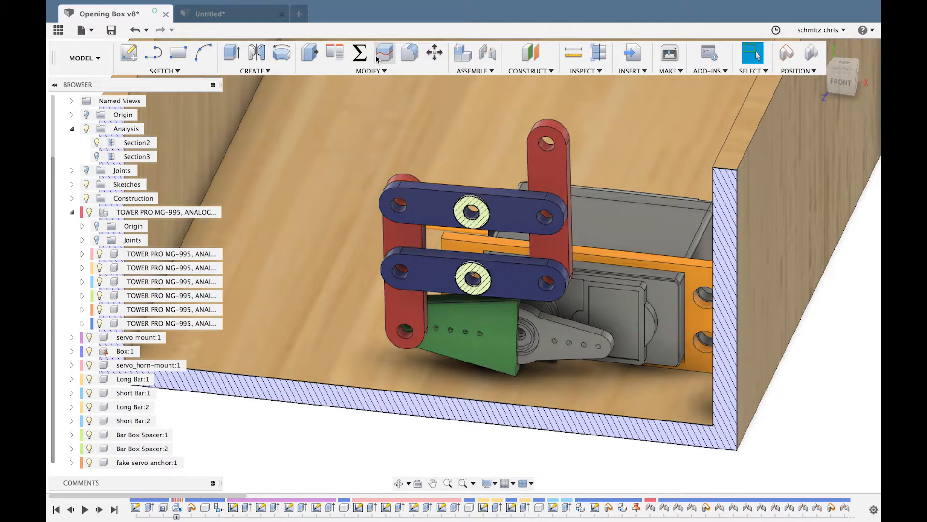
Set the user parameter long_bar_length to 35 mm
{"action": "left_click", "coordinate": [359, 54]}
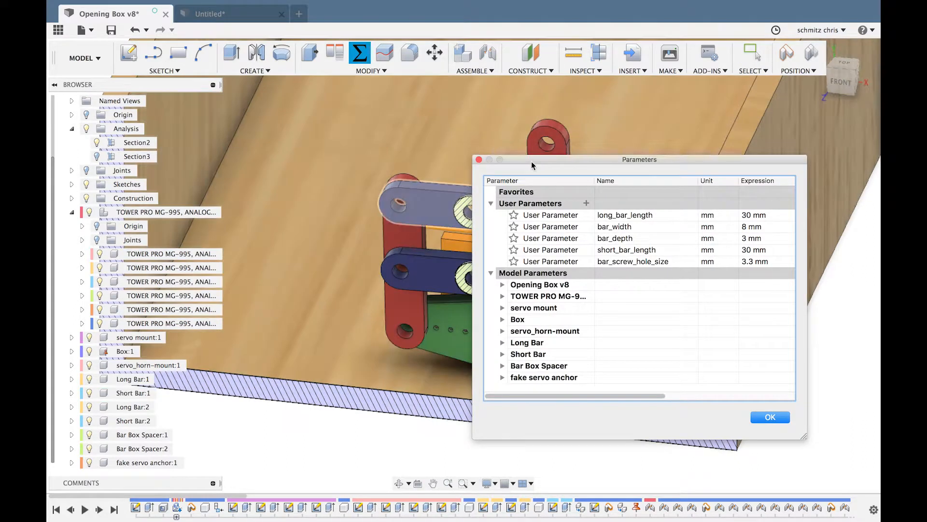
{"action": "left_click_drag", "start_coordinate": [539, 164], "coordinate": [635, 178]}
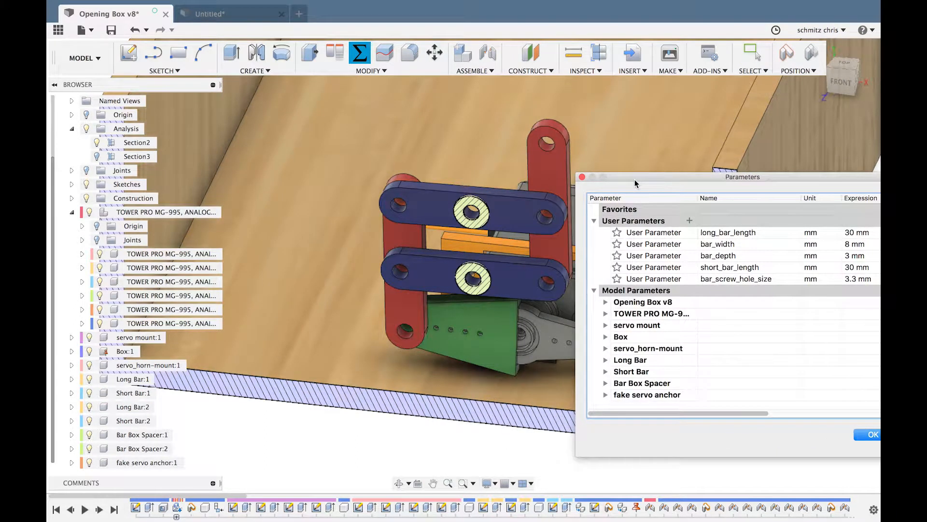
{"action": "scroll", "coordinate": [410, 276], "scroll_direction": "right", "scroll_amount": 5}
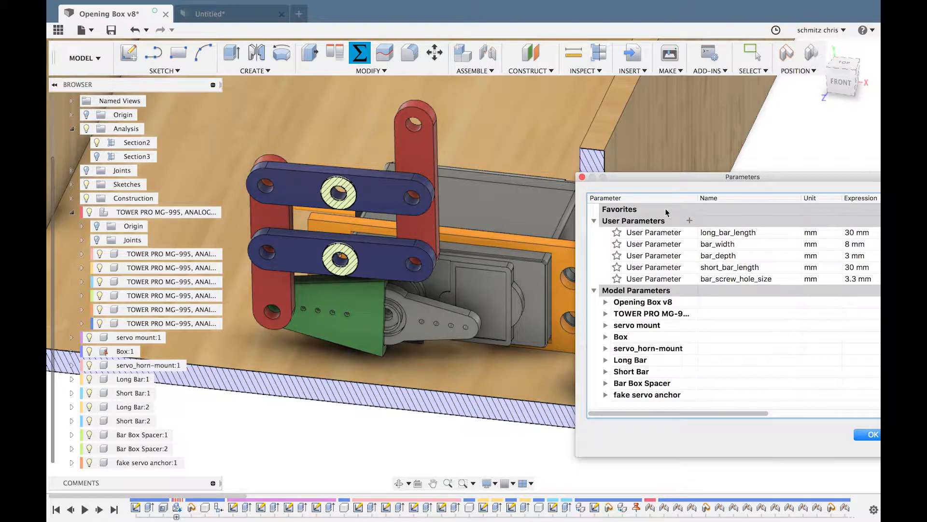
{"action": "left_click_drag", "start_coordinate": [662, 183], "coordinate": [631, 182]}
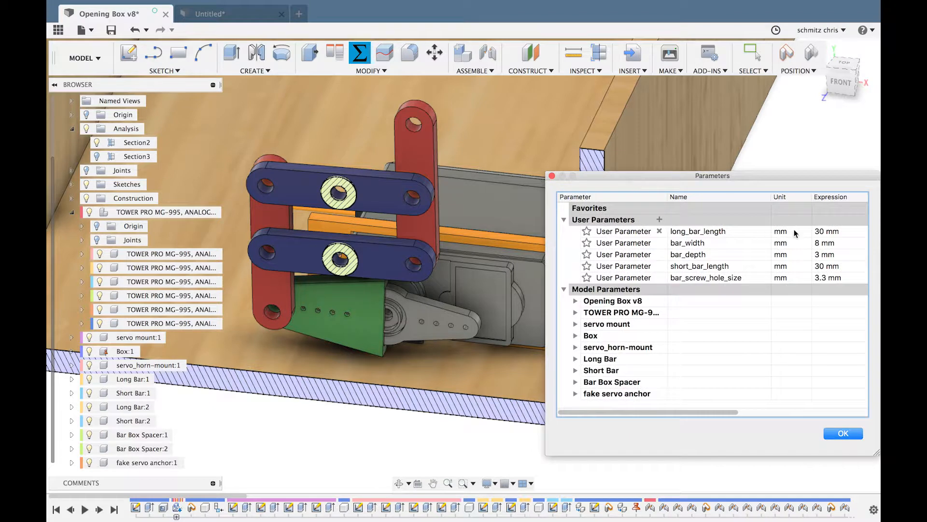
{"action": "left_click", "coordinate": [823, 232]}
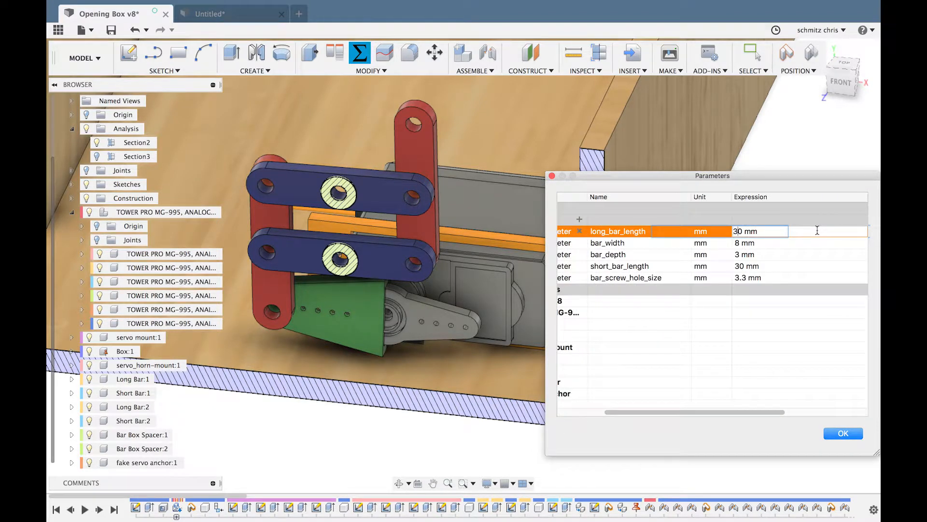
{"action": "type", "text": "5"}
{"action": "key", "text": "Return"}
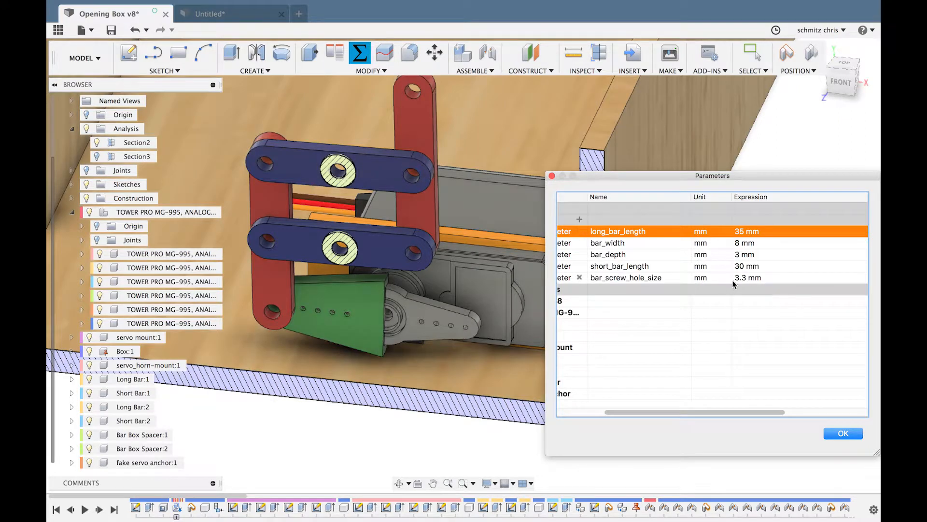
Set the user parameter short_bar_length to 20 mm
{"action": "scroll", "coordinate": [703, 263], "scroll_direction": "left", "scroll_amount": 3}
{"action": "left_click", "coordinate": [819, 267]}
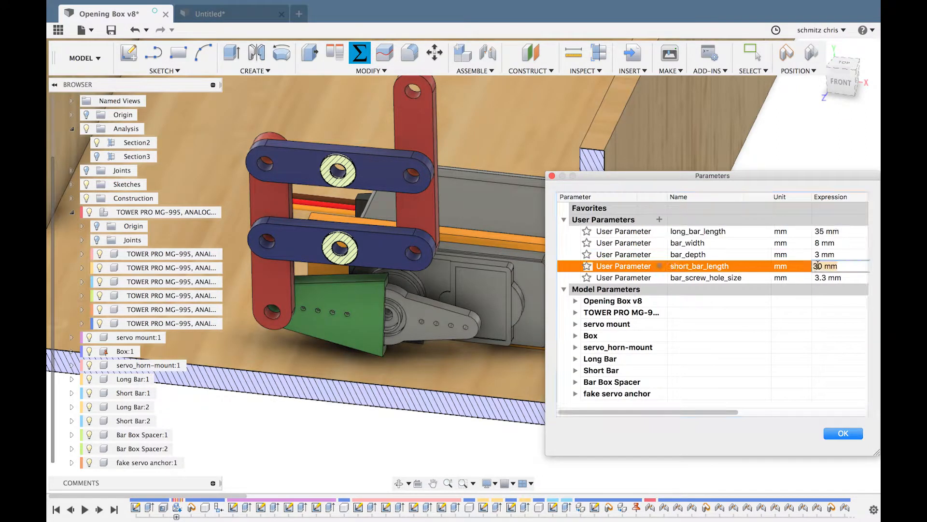
{"action": "left_click", "coordinate": [818, 267]}
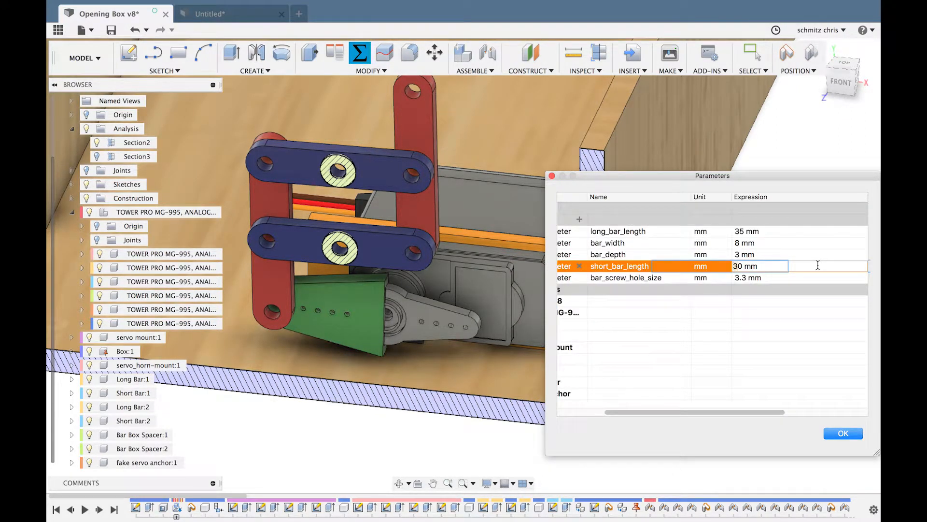
{"action": "key", "text": "Delete"}
{"action": "type", "text": "2"}
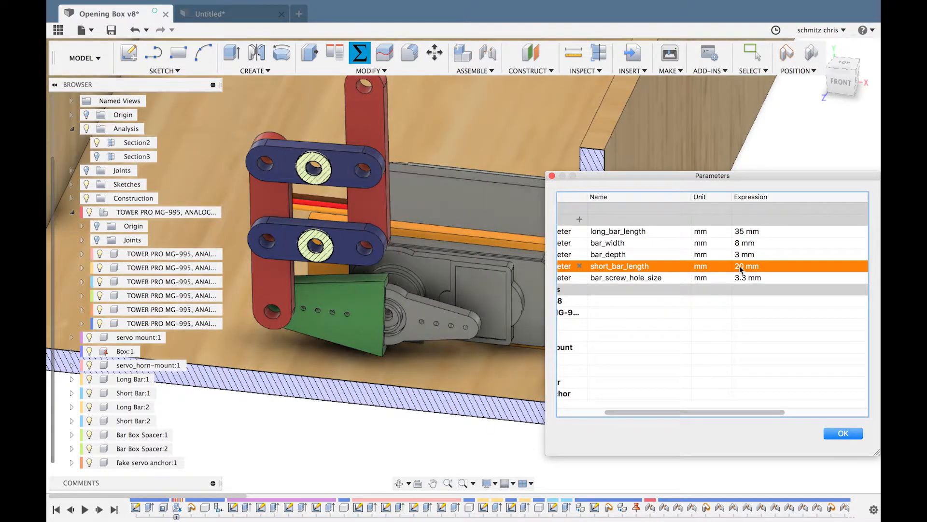
Set short_bar_length back to 30 mm and accept the parameters
{"action": "key", "text": "BackSpace"}
{"action": "type", "text": "3"}
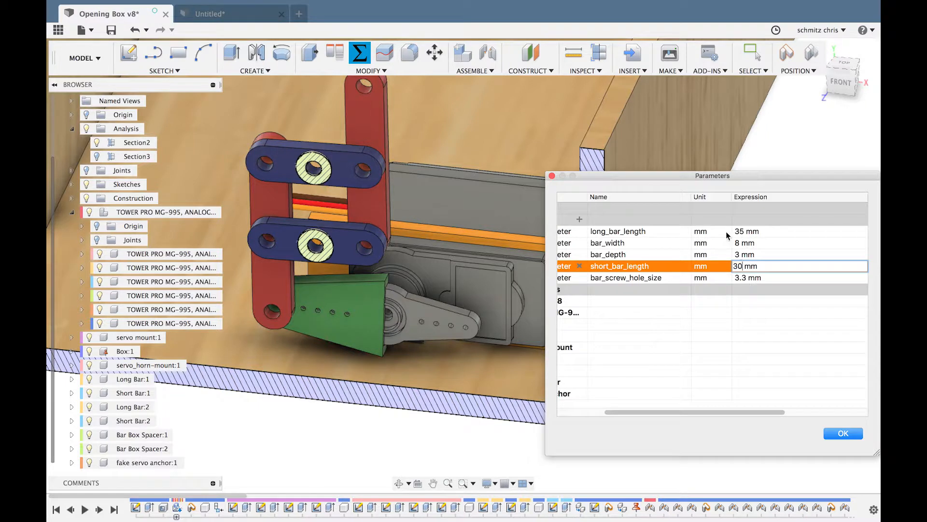
{"action": "key", "text": "Return"}
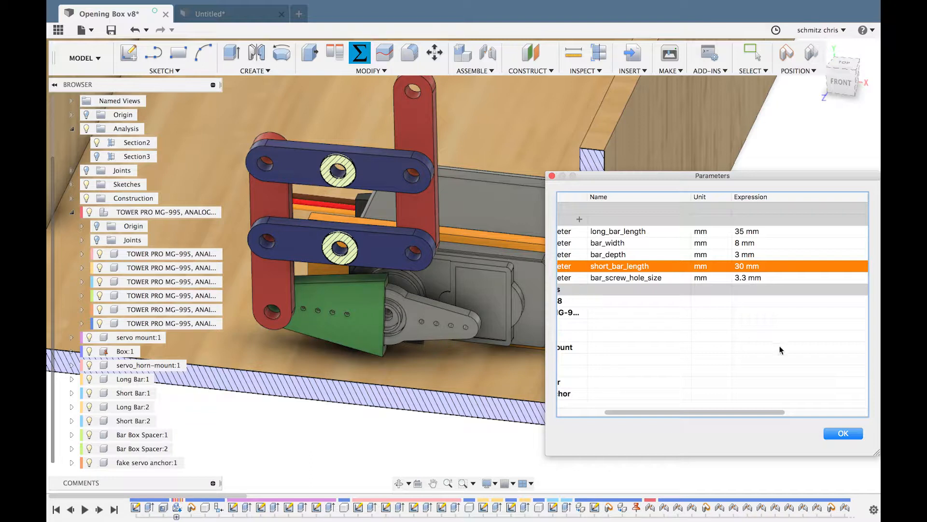
{"action": "left_click", "coordinate": [839, 434]}
Revert the moved servo horn and bar linkage to their original position
{"action": "scroll", "coordinate": [675, 311], "scroll_direction": "right", "scroll_amount": 10, "text": "shift"}
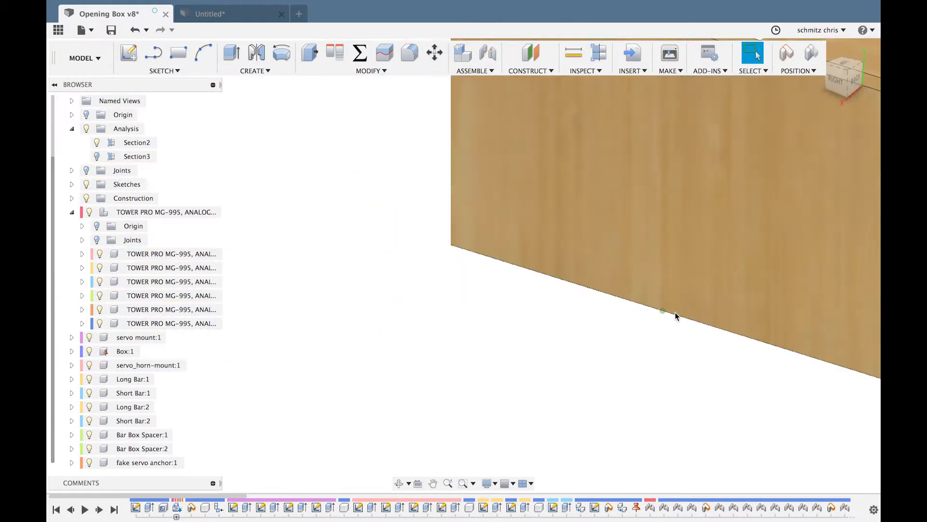
{"action": "scroll", "coordinate": [675, 312], "scroll_direction": "right", "scroll_amount": 5}
{"action": "scroll", "coordinate": [675, 312], "scroll_direction": "right", "scroll_amount": 10, "text": "shift"}
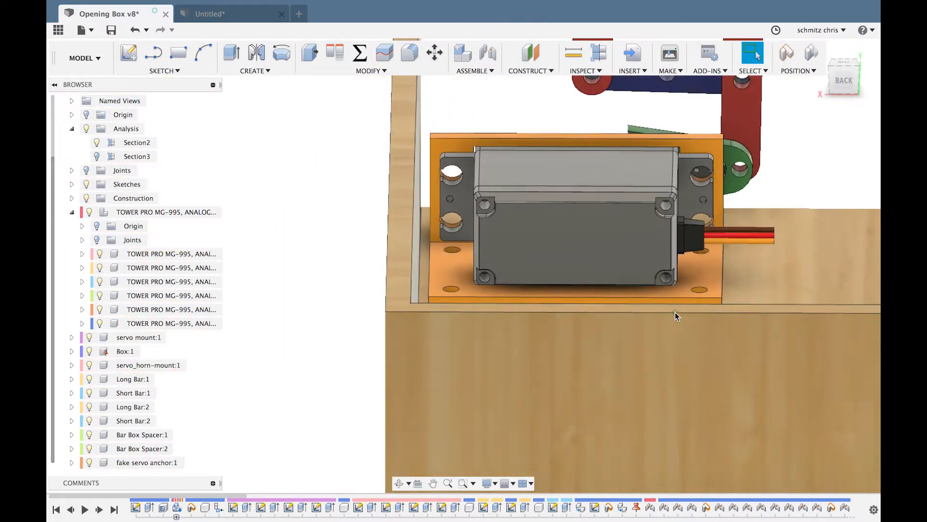
{"action": "scroll", "coordinate": [675, 313], "scroll_direction": "right", "scroll_amount": 3, "text": "shift"}
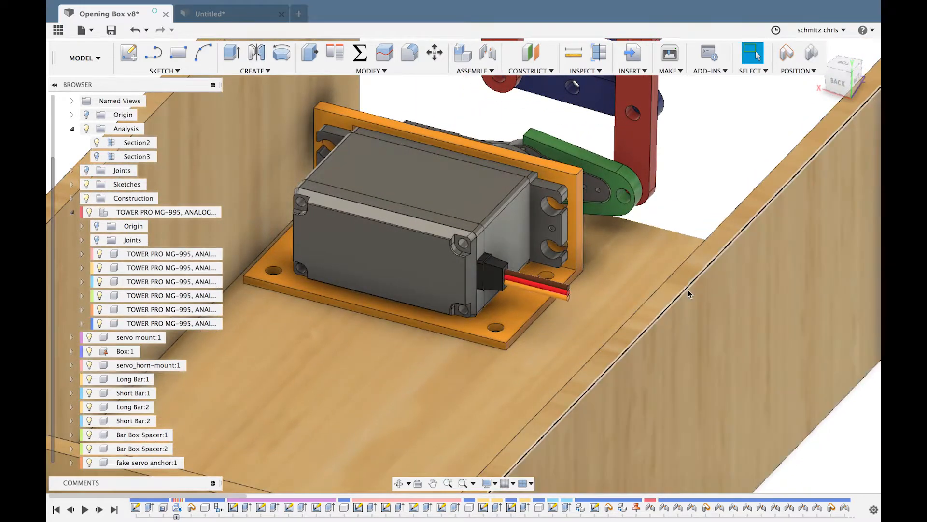
{"action": "scroll", "coordinate": [689, 291], "scroll_direction": "up", "scroll_amount": 8}
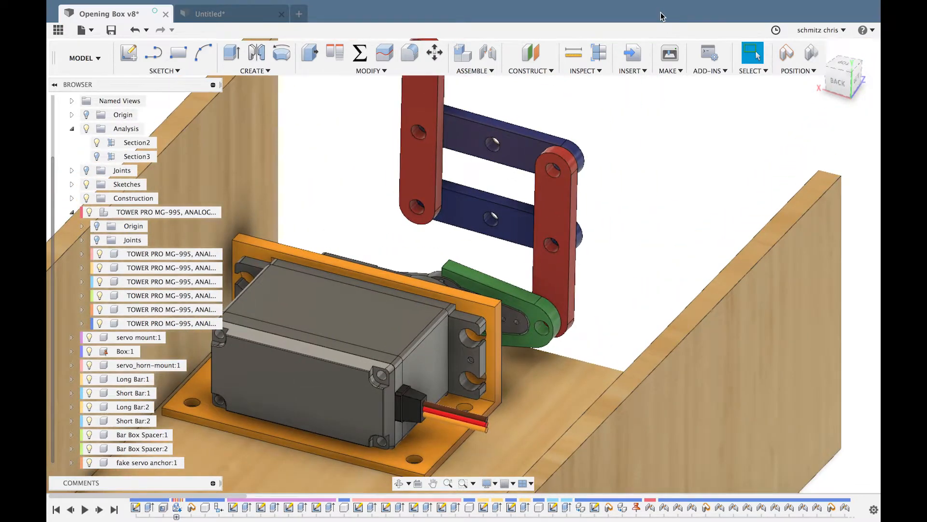
{"action": "left_click", "coordinate": [811, 52]}
{"action": "left_click", "coordinate": [818, 49]}
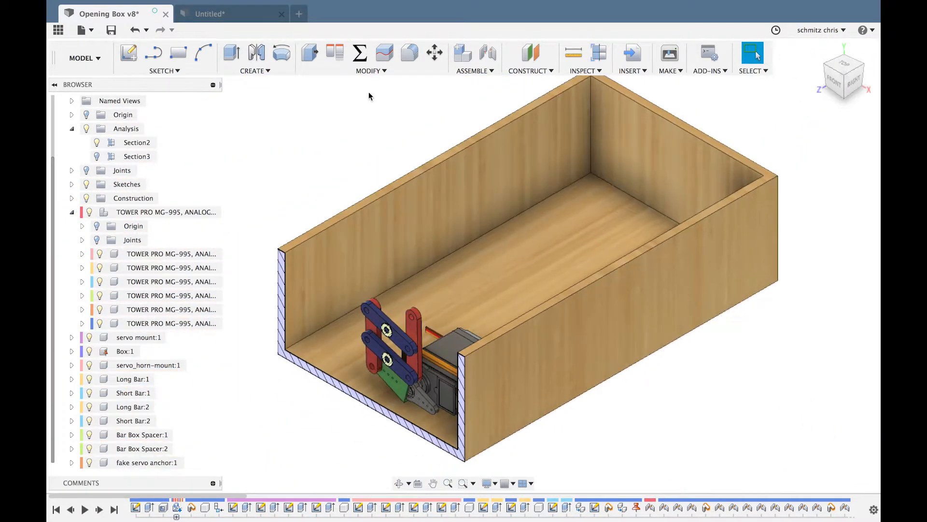
Start a new design and add the user parameter bar_width with an expression of 3 mm
{"action": "left_click", "coordinate": [300, 20]}
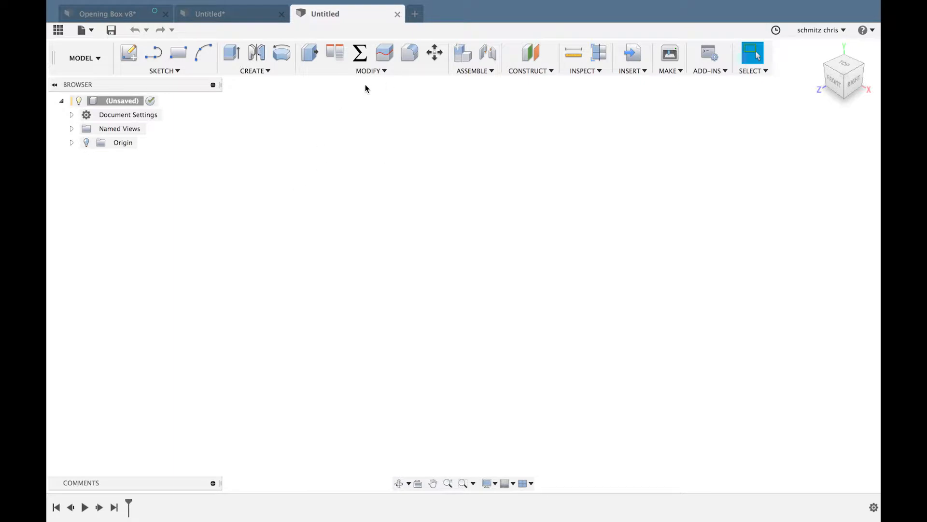
{"action": "left_click", "coordinate": [360, 53]}
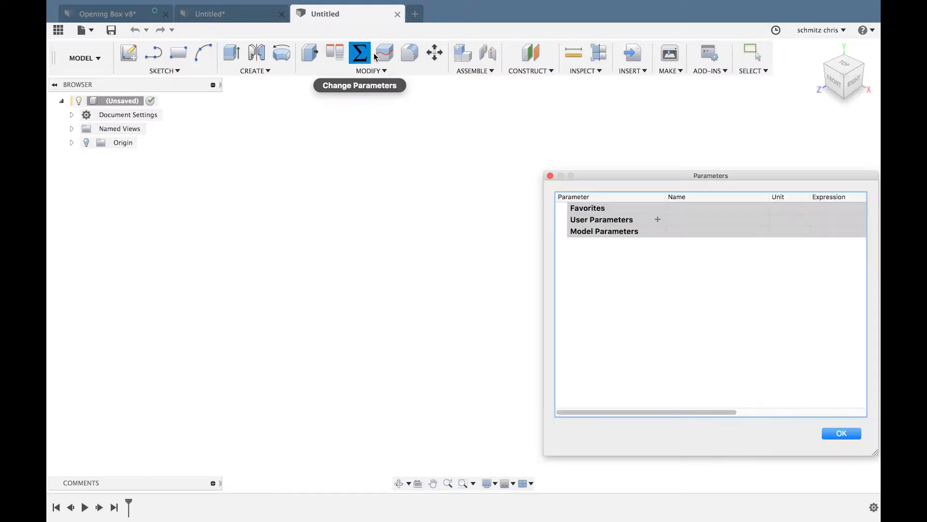
{"action": "left_click_drag", "start_coordinate": [596, 178], "coordinate": [463, 129]}
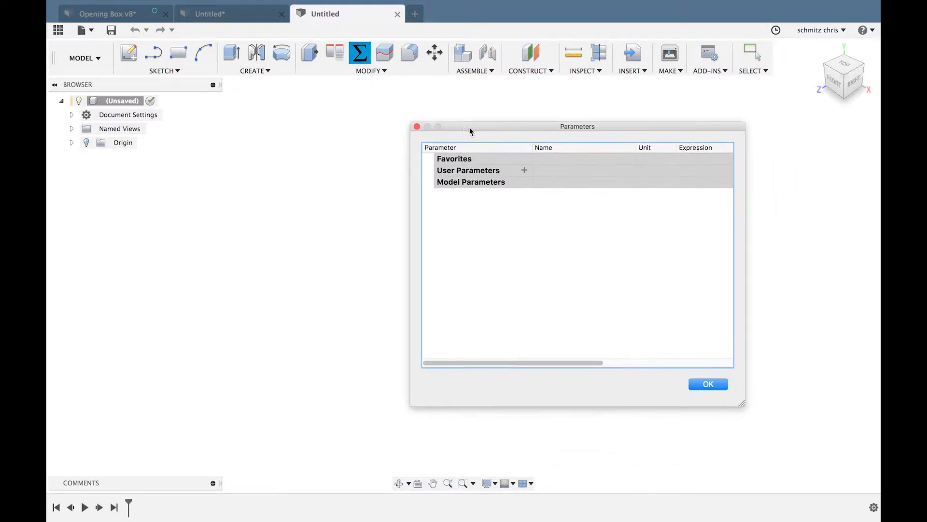
{"action": "left_click", "coordinate": [524, 170]}
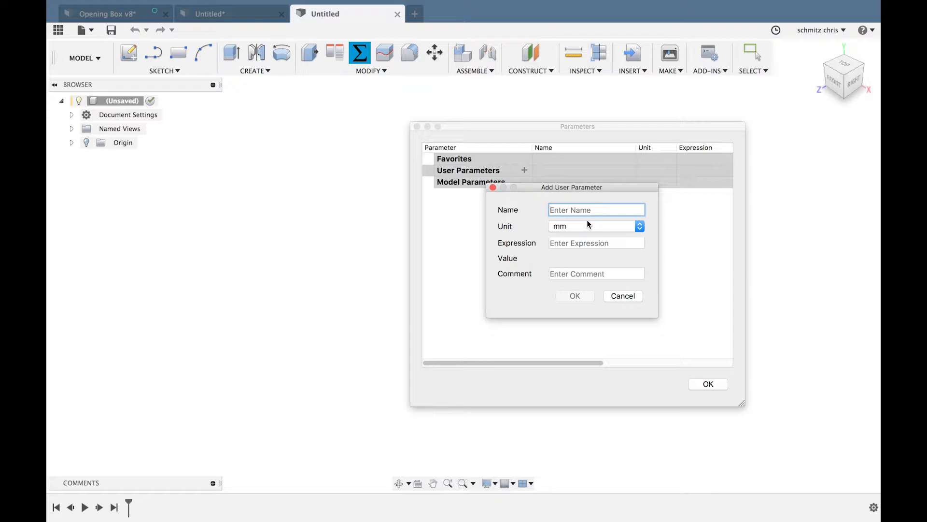
{"action": "type", "text": "ba"}
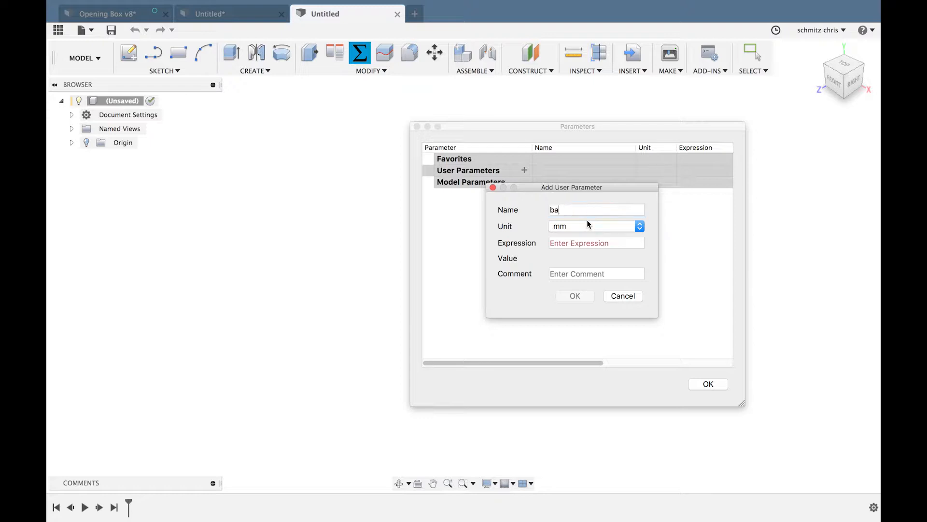
{"action": "type", "text": "r_width"}
{"action": "left_click", "coordinate": [564, 242]}
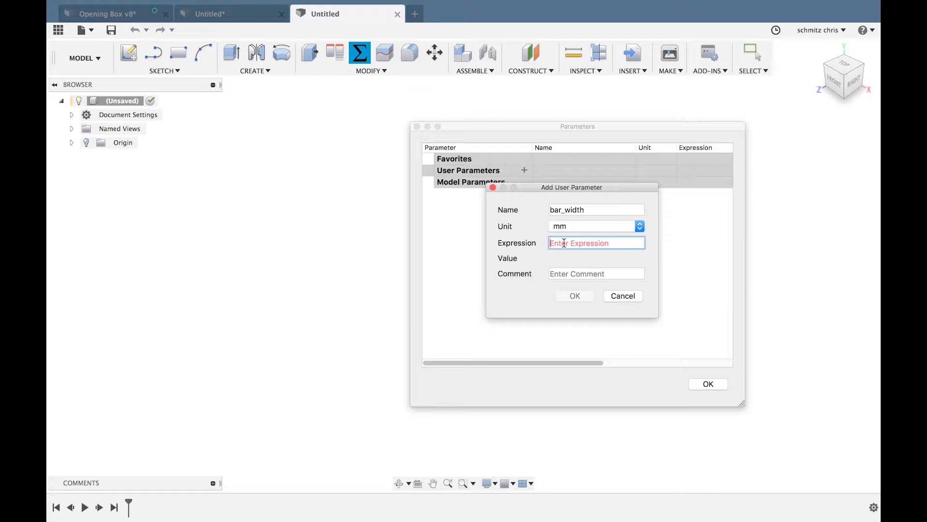
{"action": "type", "text": "3"}
{"action": "key", "text": "Return"}
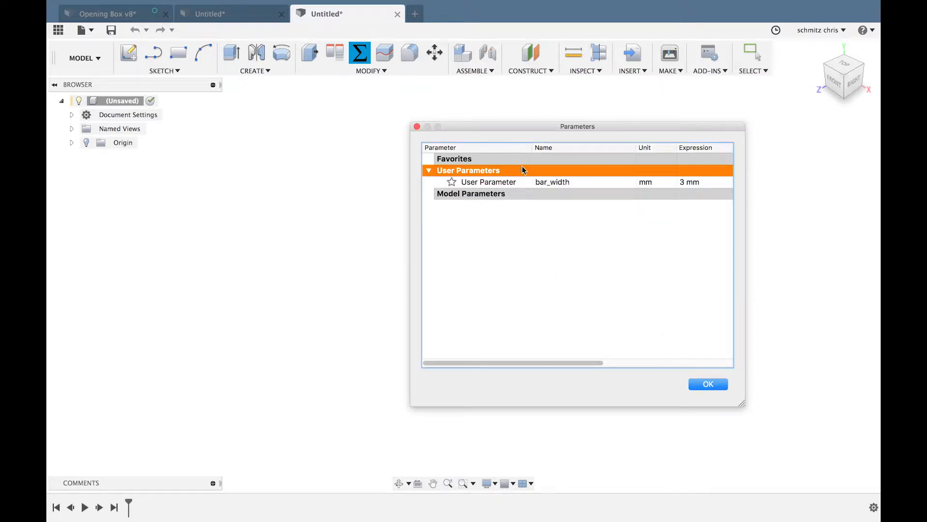
Add the user parameter bar_depth with an expression of 3 mm
{"action": "left_click", "coordinate": [524, 170]}
{"action": "type", "text": "ba"}
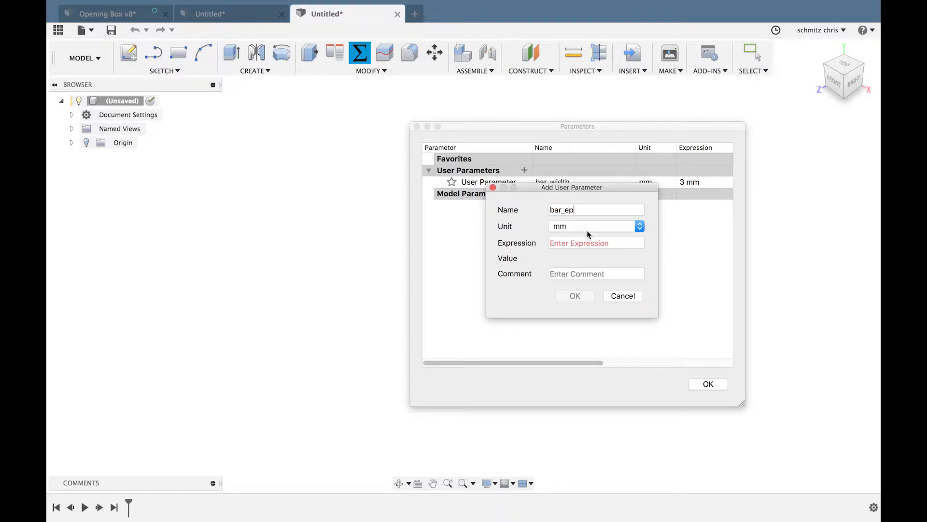
{"action": "type", "text": "r_depth"}
{"action": "left_click", "coordinate": [578, 243]}
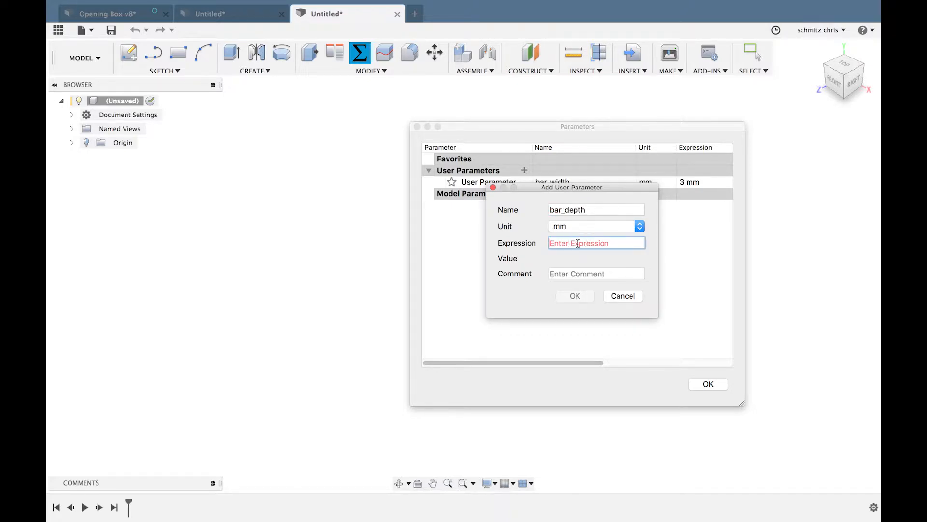
{"action": "type", "text": "3"}
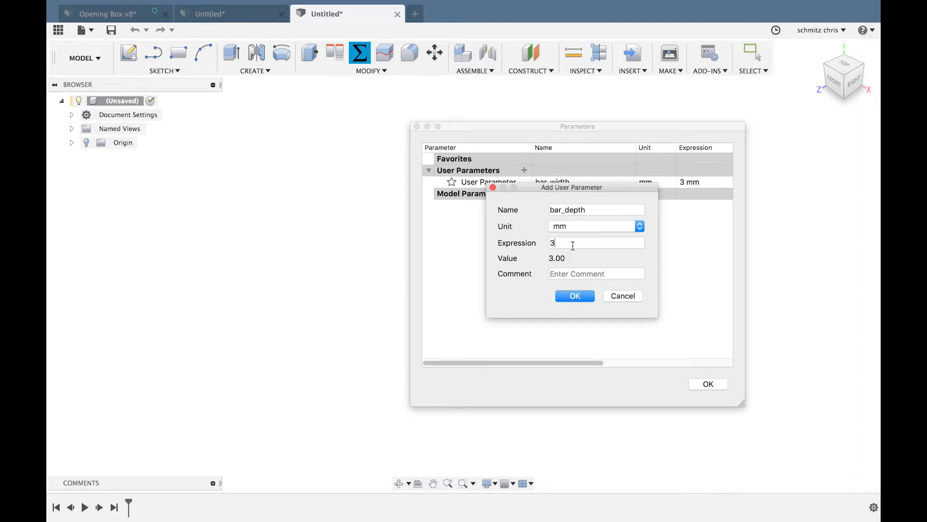
{"action": "key", "text": "Return"}
Change the expression of the user parameter bar_width to 5 mm
{"action": "left_click", "coordinate": [701, 180]}
{"action": "left_click", "coordinate": [685, 182]}
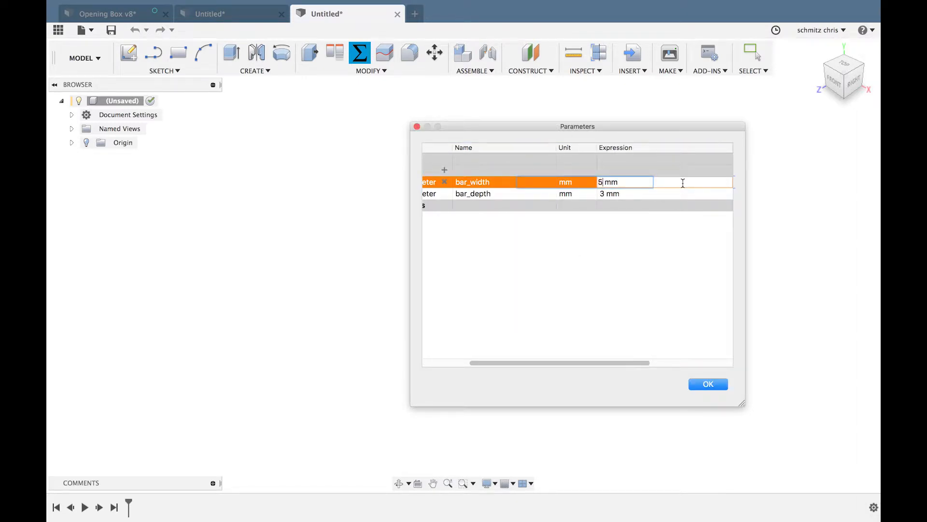
{"action": "key", "text": "Return"}
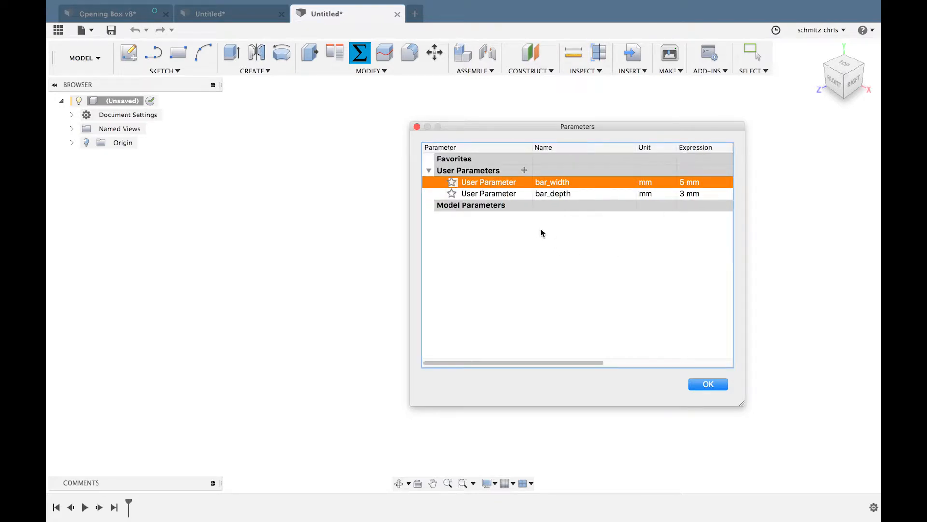
Add the user parameter long_bar_length with an expression of 30 mm
{"action": "left_click", "coordinate": [524, 170]}
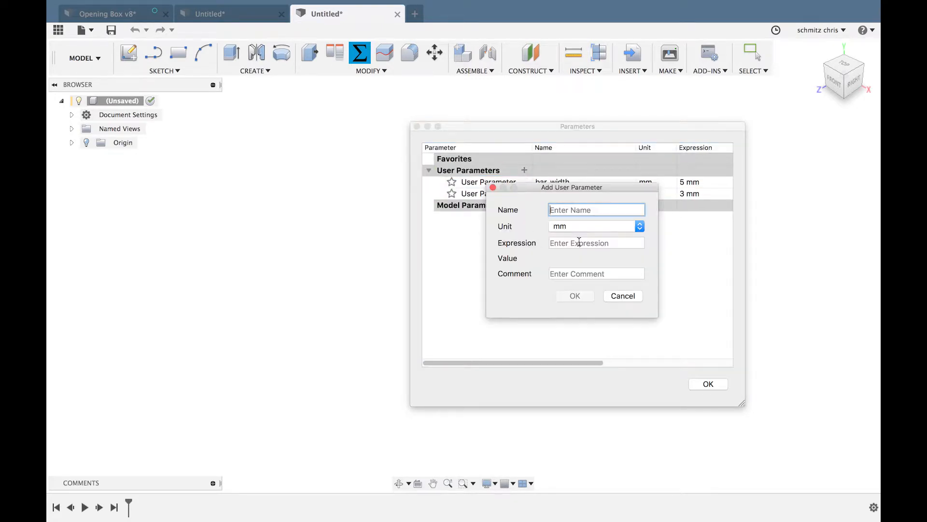
{"action": "type", "text": "l"}
{"action": "key", "text": "BackSpace"}
{"action": "type", "text": "log"}
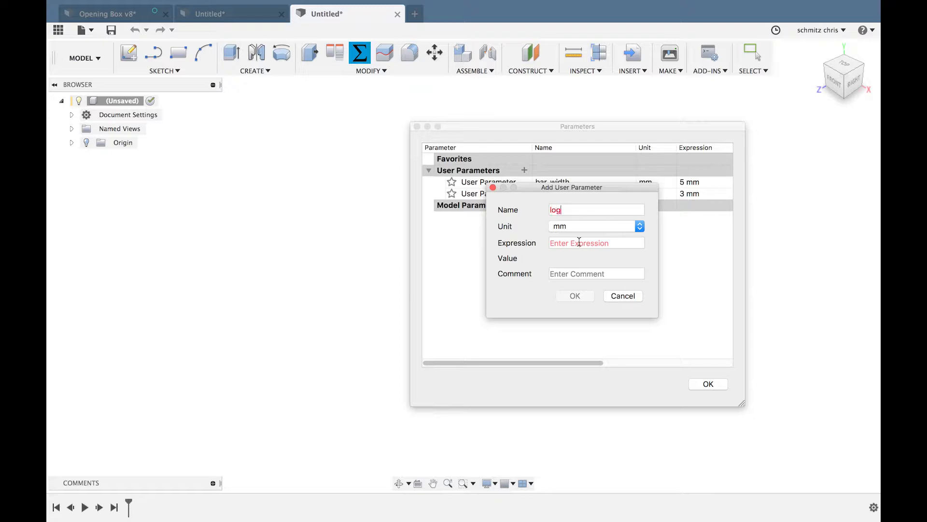
{"action": "type", "text": "_l"}
{"action": "key", "text": "BackSpace"}
{"action": "key", "text": "BackSpace"}
{"action": "key", "text": "BackSpace"}
{"action": "type", "text": "ngbar"}
{"action": "key", "text": "BackSpace"}
{"action": "key", "text": "BackSpace"}
{"action": "type", "text": "_bar_length"}
{"action": "left_click", "coordinate": [579, 241]}
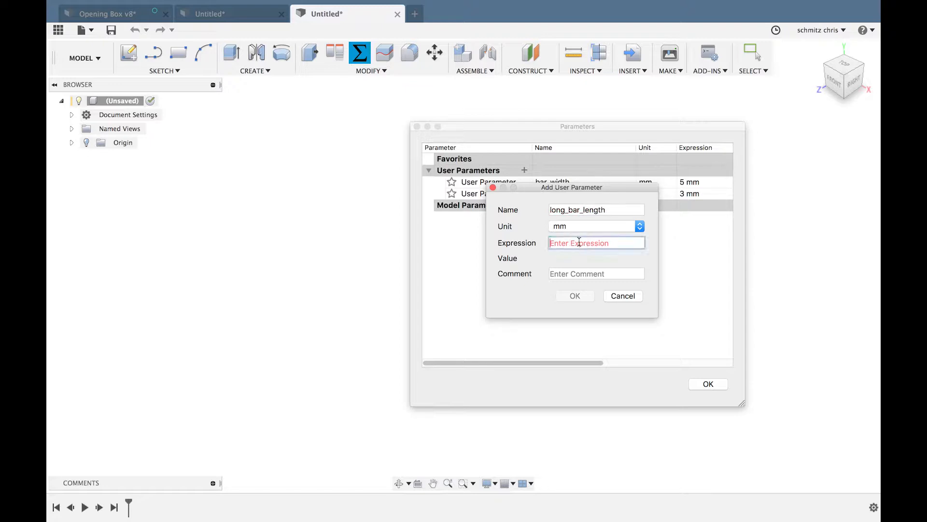
{"action": "type", "text": "30"}
{"action": "key", "text": "Return"}
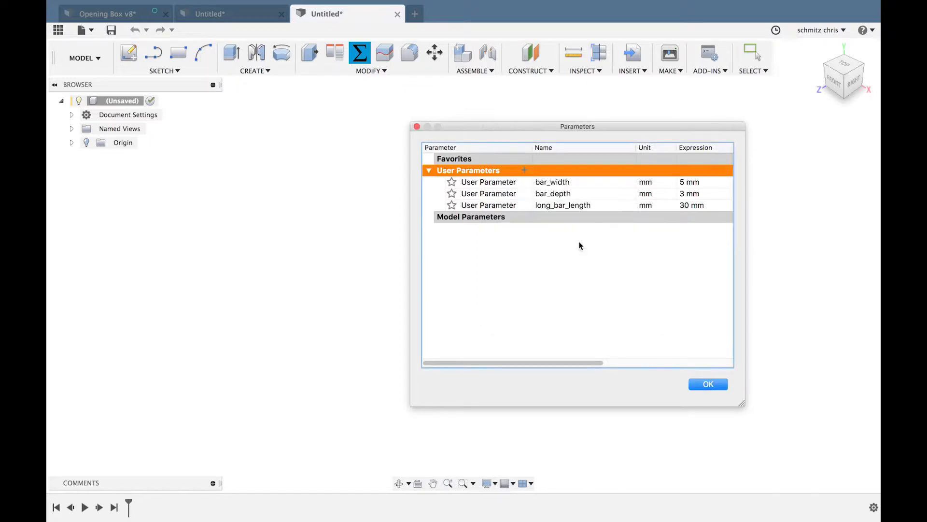
Add the user parameter short_bar_length with an expression of 20 mm and accept the parameters
{"action": "left_click", "coordinate": [523, 170]}
{"action": "type", "text": "short"}
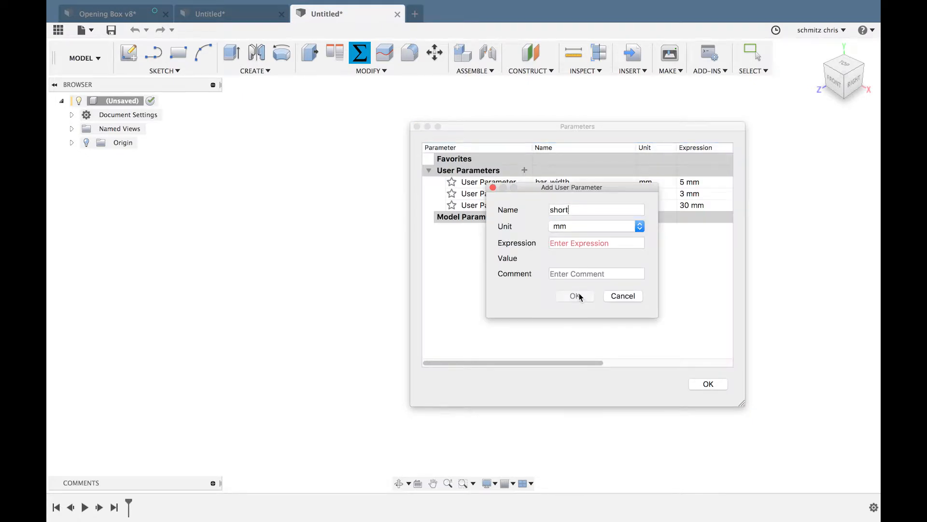
{"action": "type", "text": "_bar_length"}
{"action": "key", "text": "Tab"}
{"action": "key", "text": "Tab"}
{"action": "type", "text": "20"}
{"action": "left_click", "coordinate": [579, 294]}
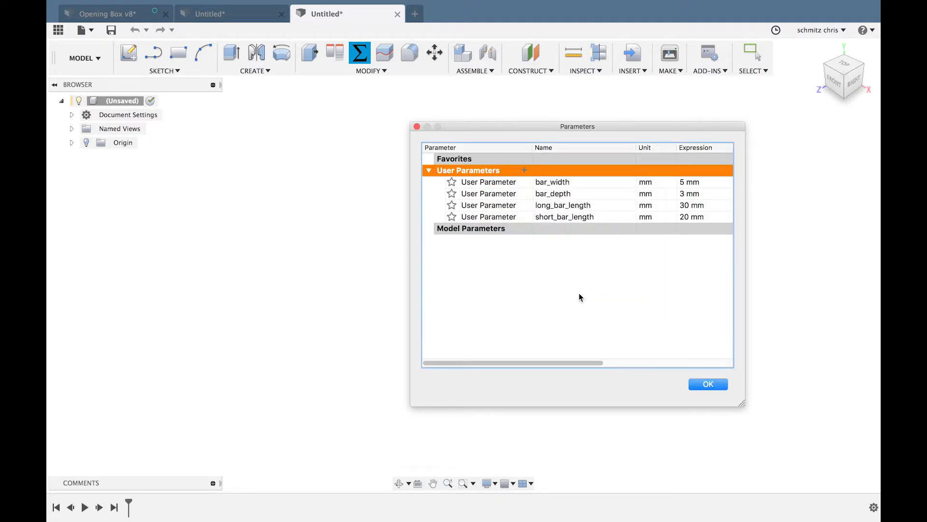
{"action": "left_click", "coordinate": [706, 384]}
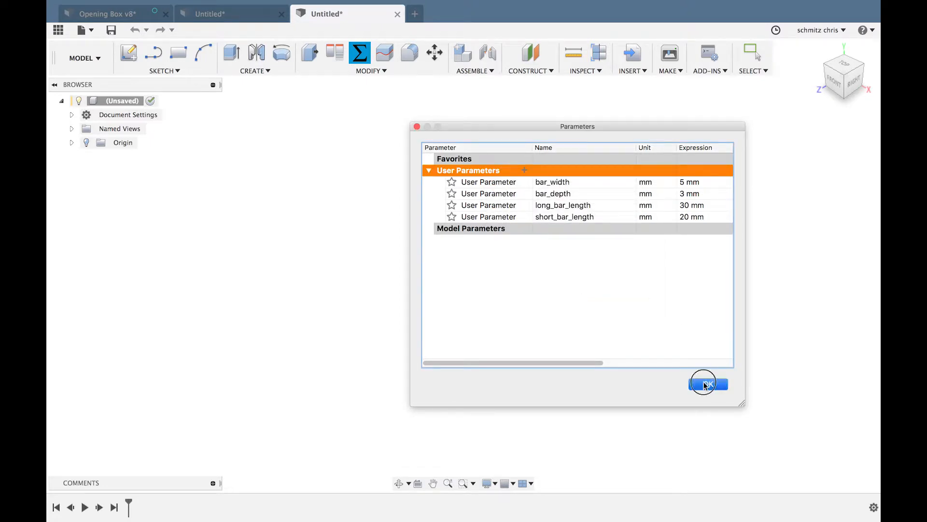
On the horizontal origin plane, sketch a center rectangle at the origin, about 63 mm long, with its height set to bar_width
{"action": "left_click", "coordinate": [127, 53]}
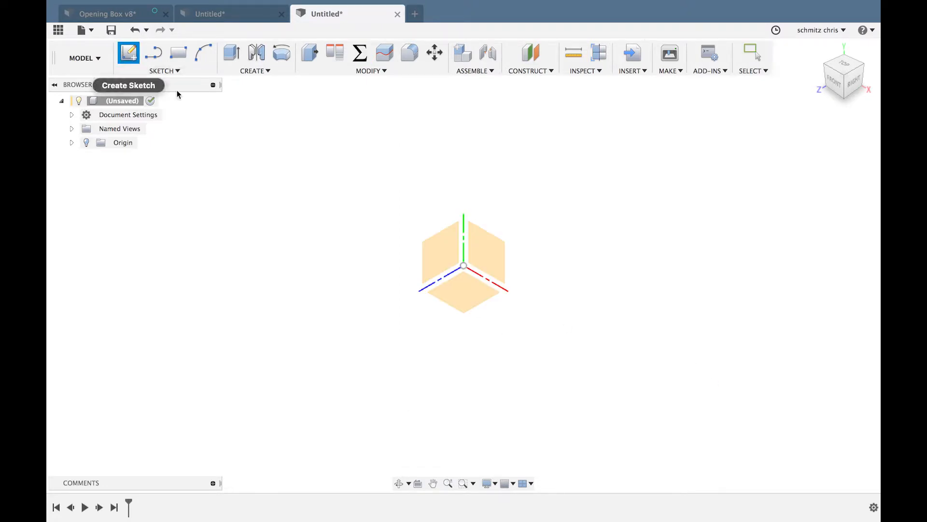
{"action": "left_click", "coordinate": [465, 294]}
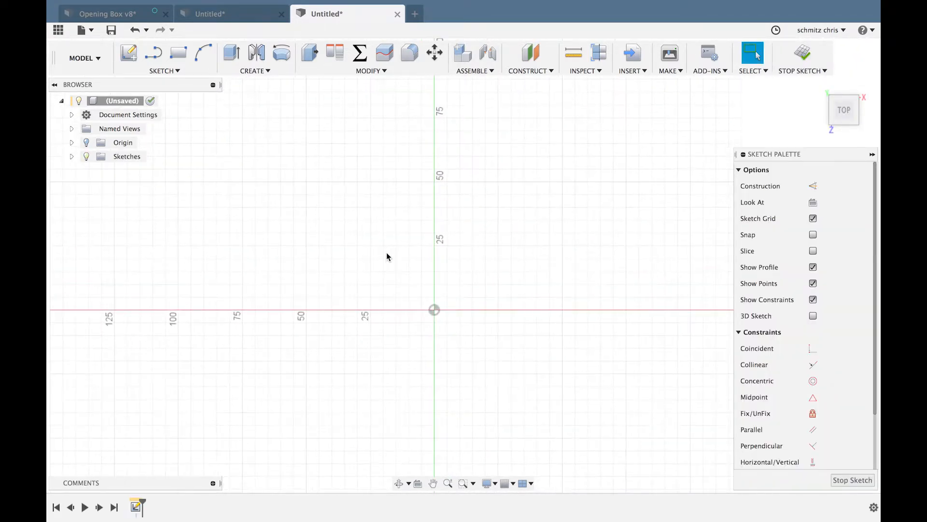
{"action": "key", "text": "s"}
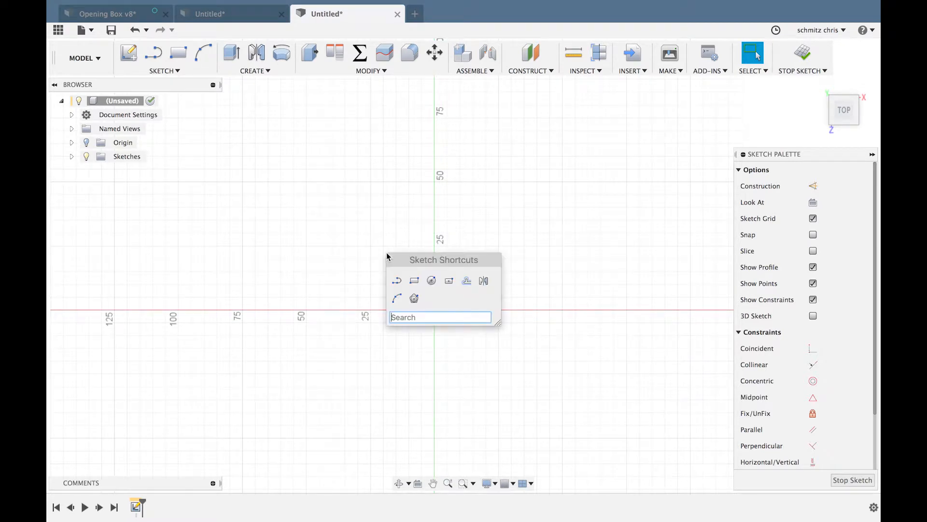
{"action": "left_click", "coordinate": [450, 284]}
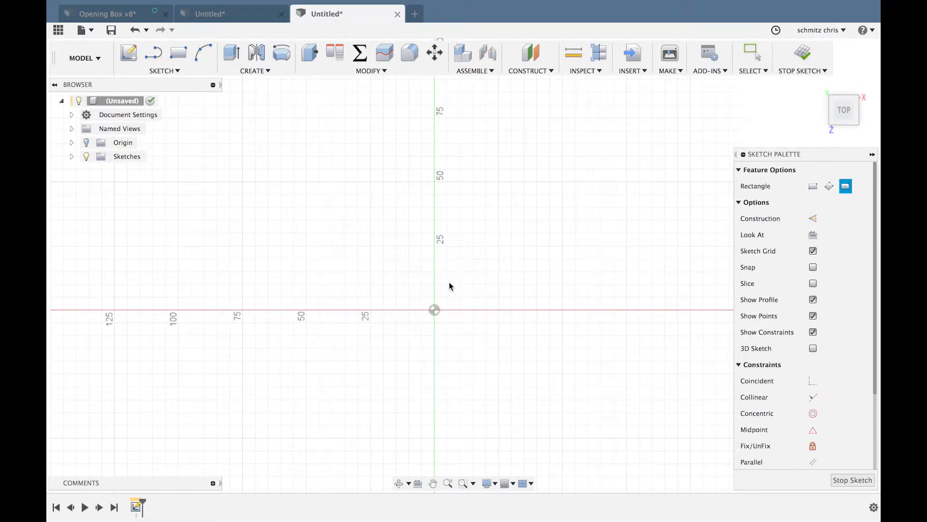
{"action": "left_click", "coordinate": [434, 310]}
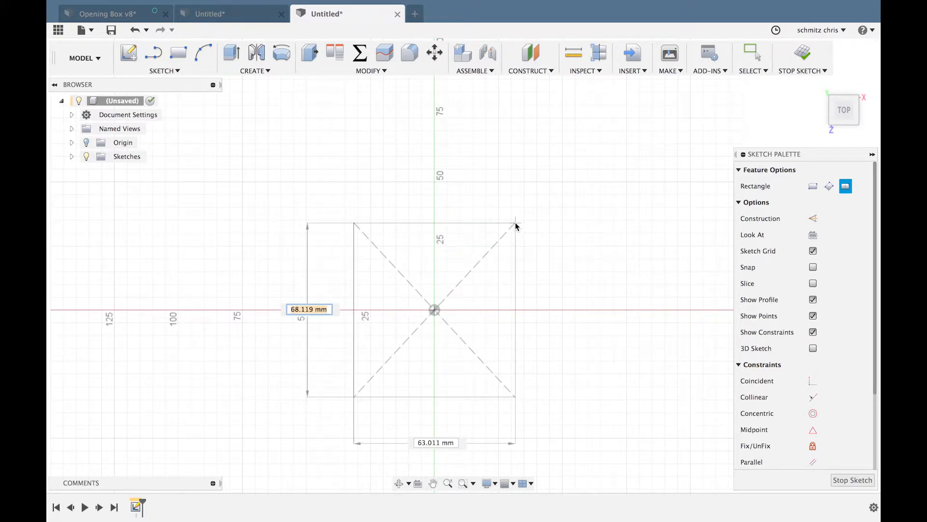
{"action": "type", "text": "bar_"}
{"action": "key", "text": "Down"}
{"action": "key", "text": "Return"}
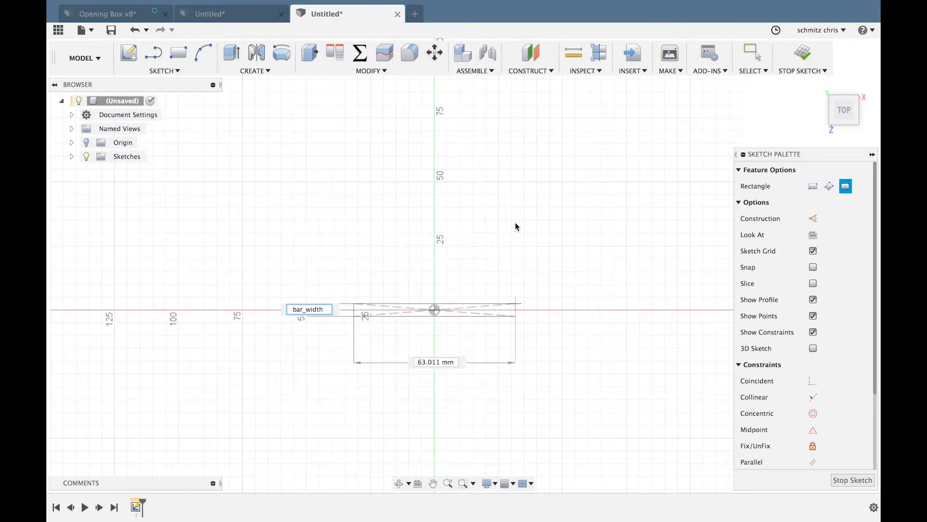
{"action": "key", "text": "Return"}
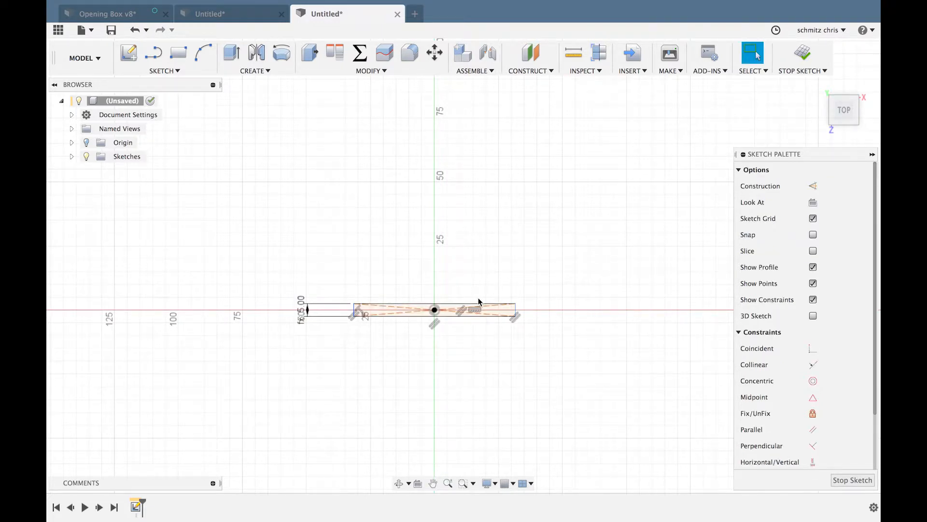
Dimension the rectangle's lower long edge with the parameter long_bar_length
{"action": "scroll", "coordinate": [478, 298], "scroll_direction": "up", "scroll_amount": 5}
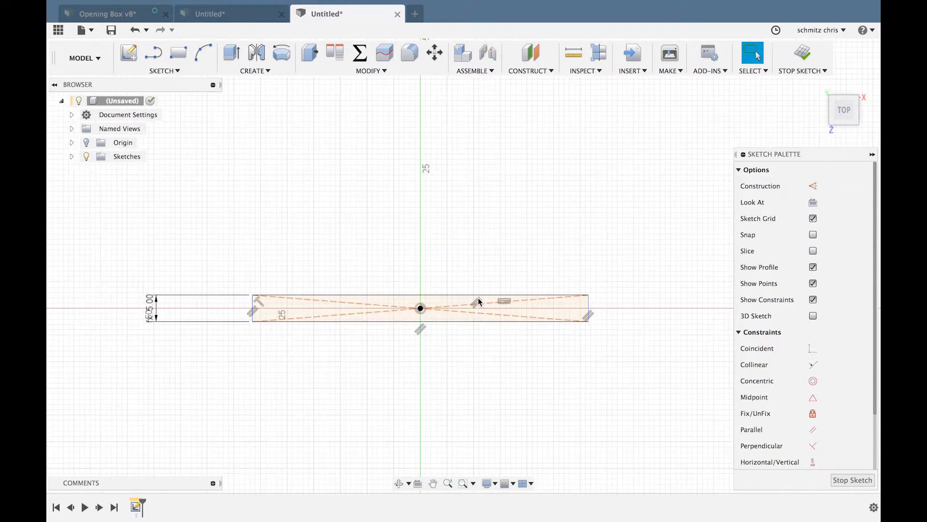
{"action": "key", "text": "d"}
{"action": "left_click", "coordinate": [447, 319]}
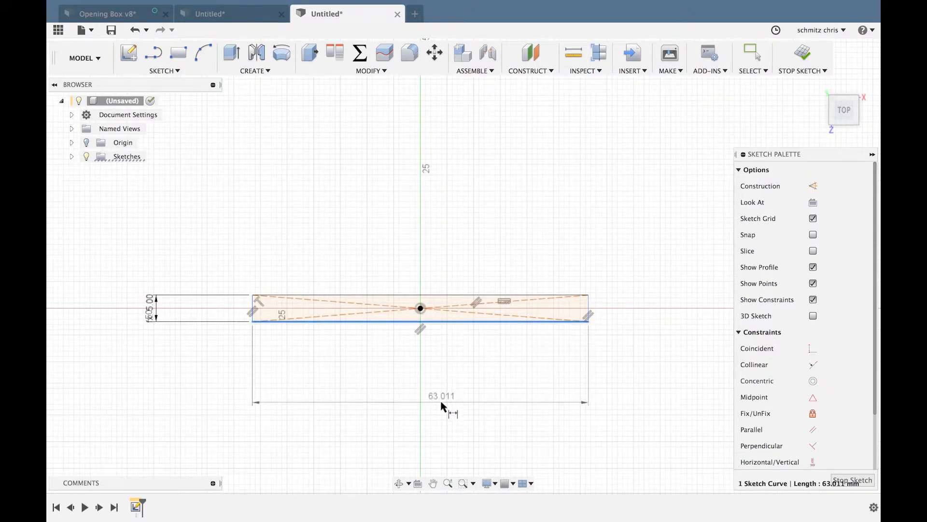
{"action": "left_click", "coordinate": [441, 404]}
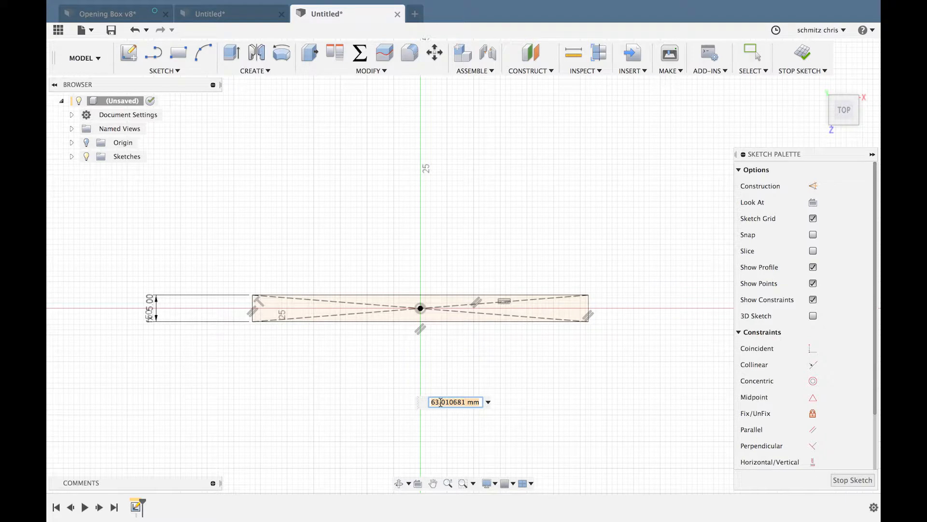
{"action": "type", "text": "s"}
{"action": "key", "text": "BackSpace"}
{"action": "type", "text": "long"}
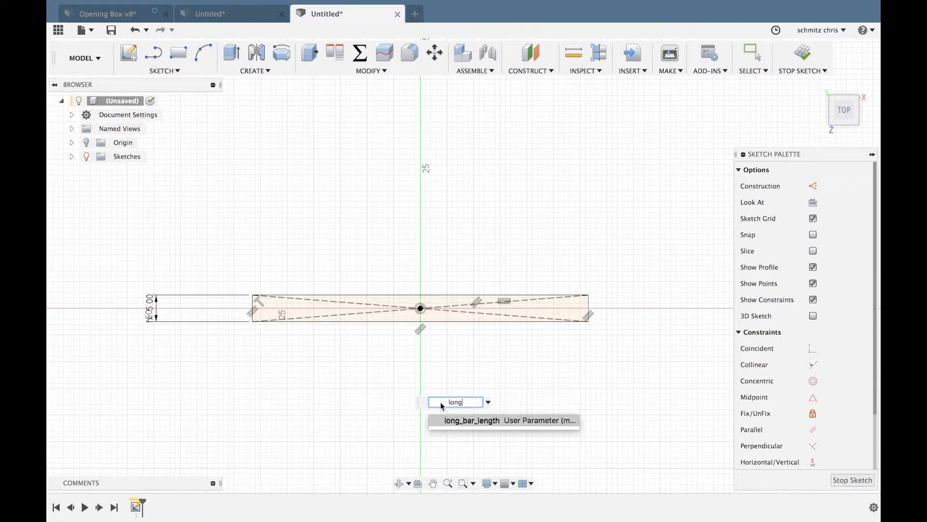
{"action": "key", "text": "Return"}
{"action": "key", "text": "Return"}
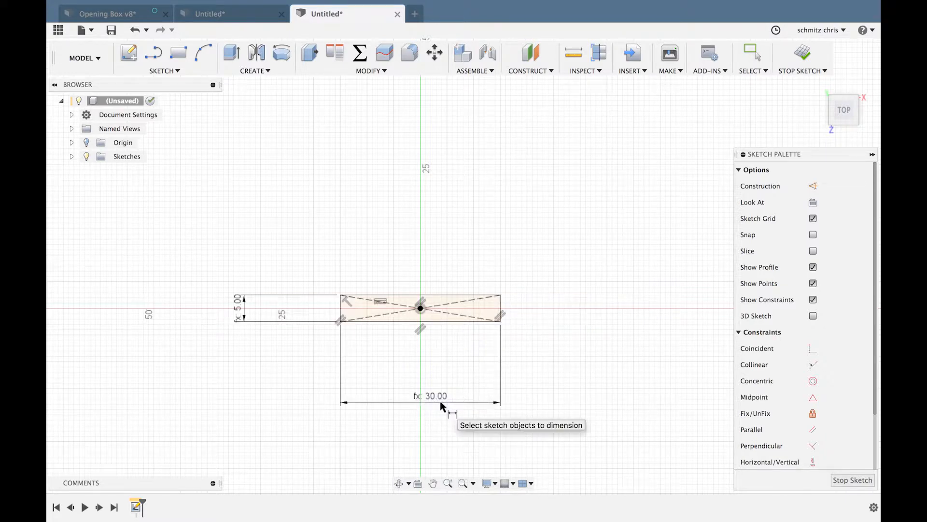
Sketch a circle about 5.75 mm in diameter centered on the midpoint of the rectangle's left short edge
{"action": "scroll", "coordinate": [476, 405], "scroll_direction": "up", "scroll_amount": 5}
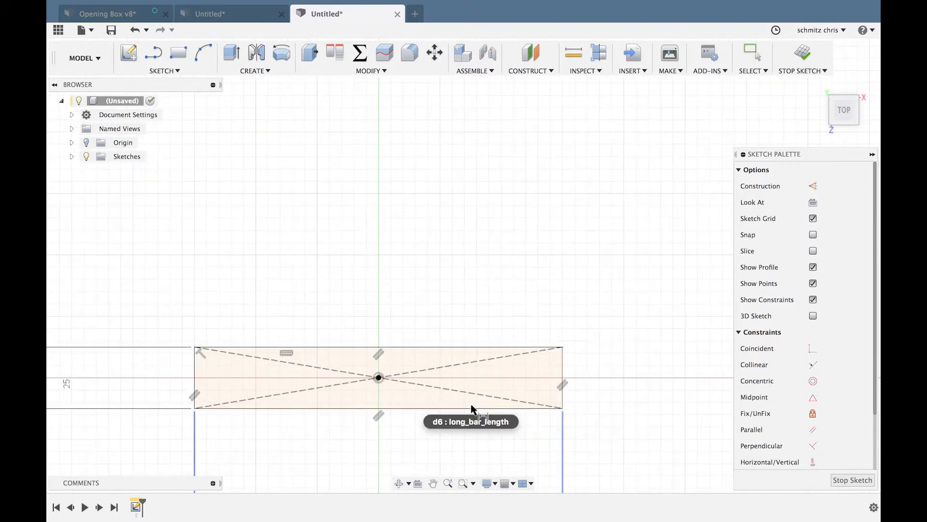
{"action": "scroll", "coordinate": [536, 365], "scroll_direction": "down", "scroll_amount": 3}
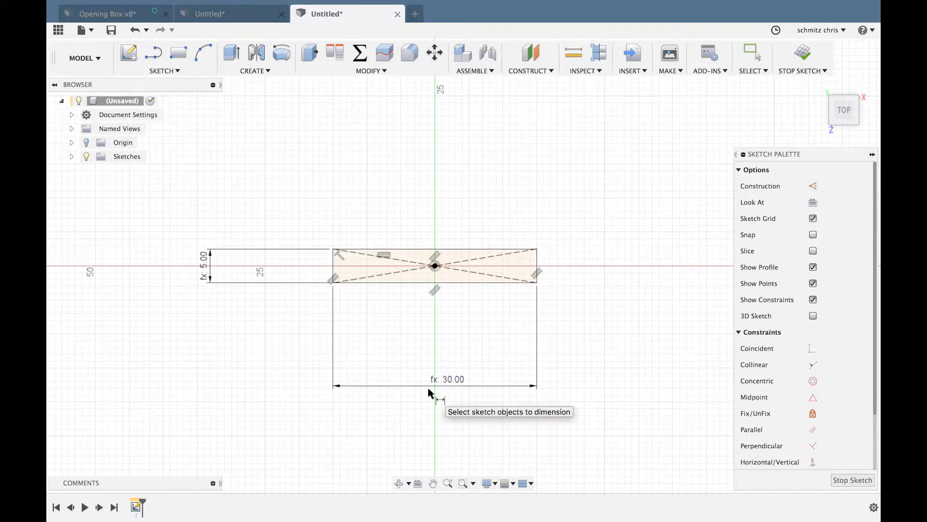
{"action": "scroll", "coordinate": [428, 394], "scroll_direction": "up", "scroll_amount": 2}
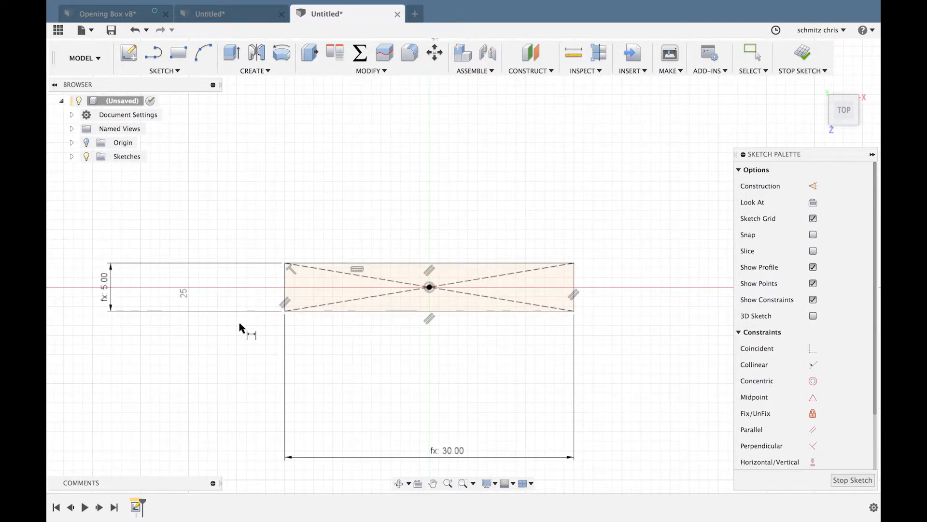
{"action": "key", "text": "s"}
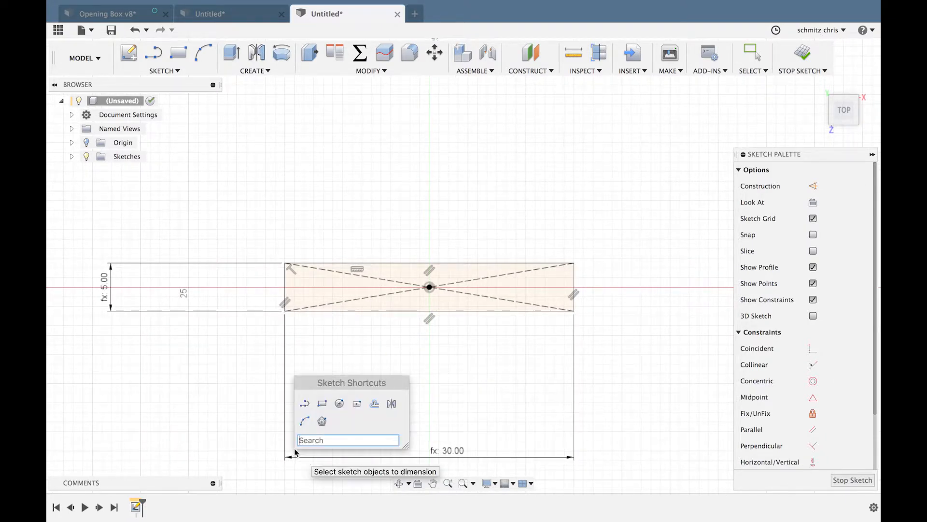
{"action": "left_click", "coordinate": [339, 403]}
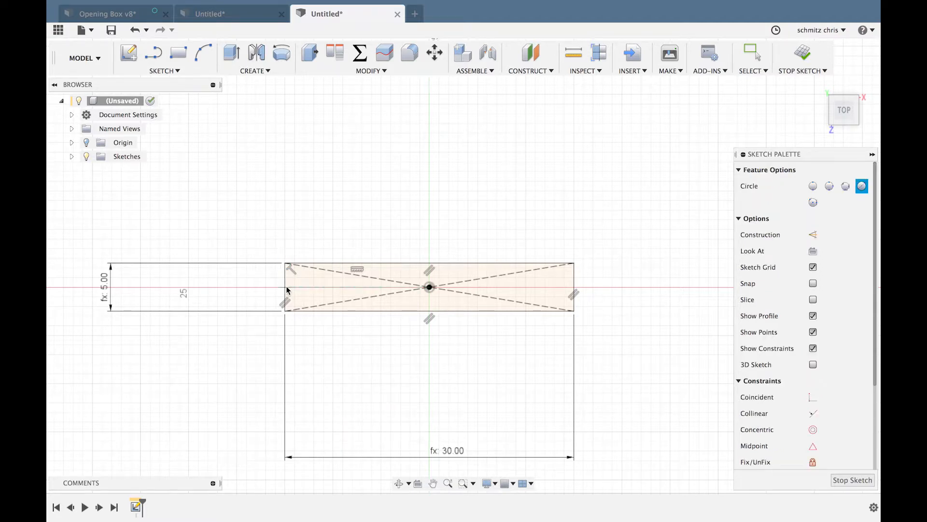
{"action": "left_click", "coordinate": [285, 286]}
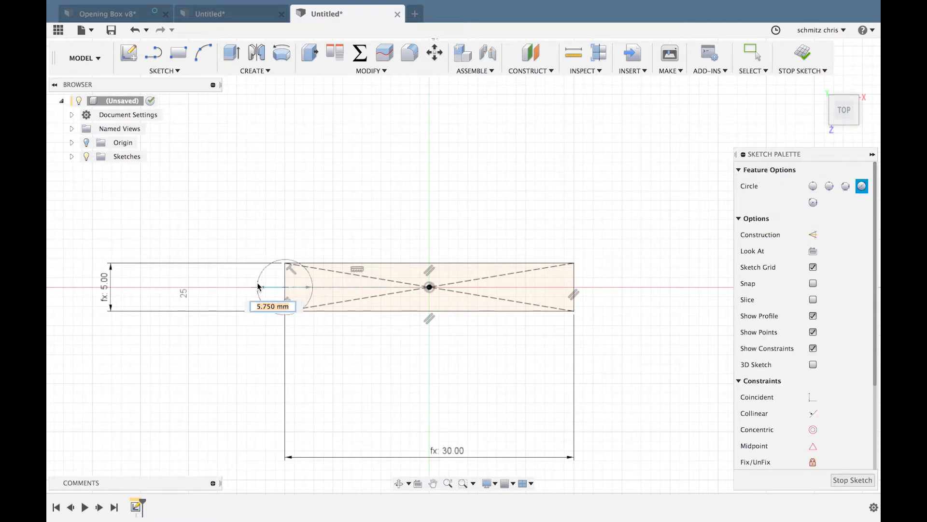
{"action": "left_click", "coordinate": [258, 286]}
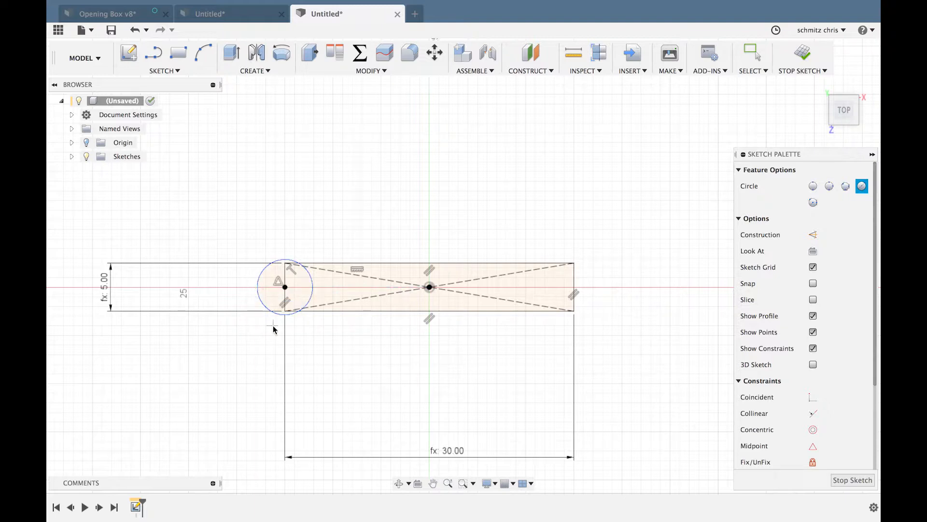
Dimension the end circle's diameter with the parameter bar_width
{"action": "key", "text": "d"}
{"action": "left_click", "coordinate": [265, 305]}
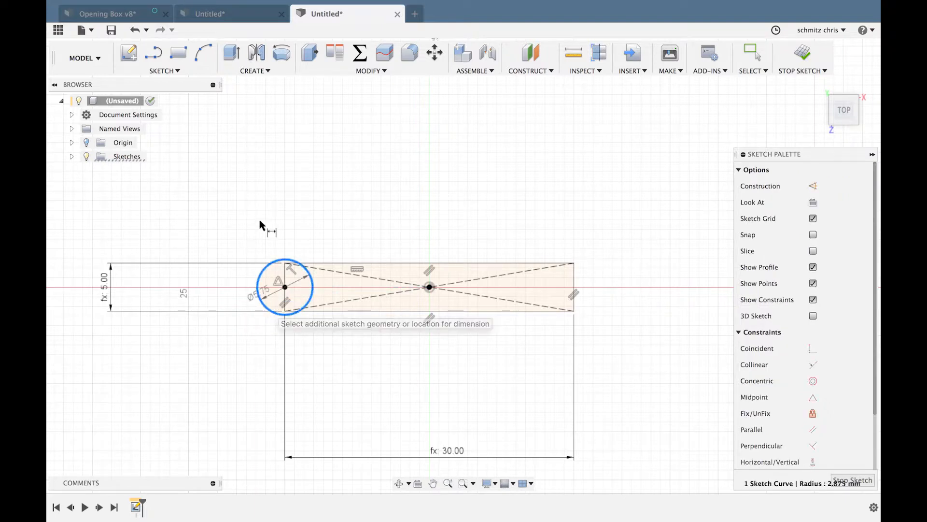
{"action": "left_click", "coordinate": [251, 213]}
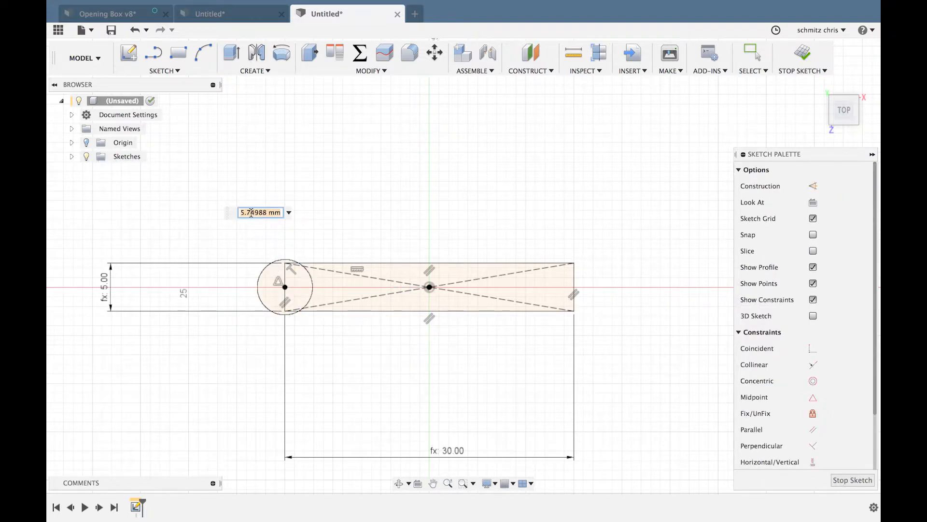
{"action": "type", "text": "barw"}
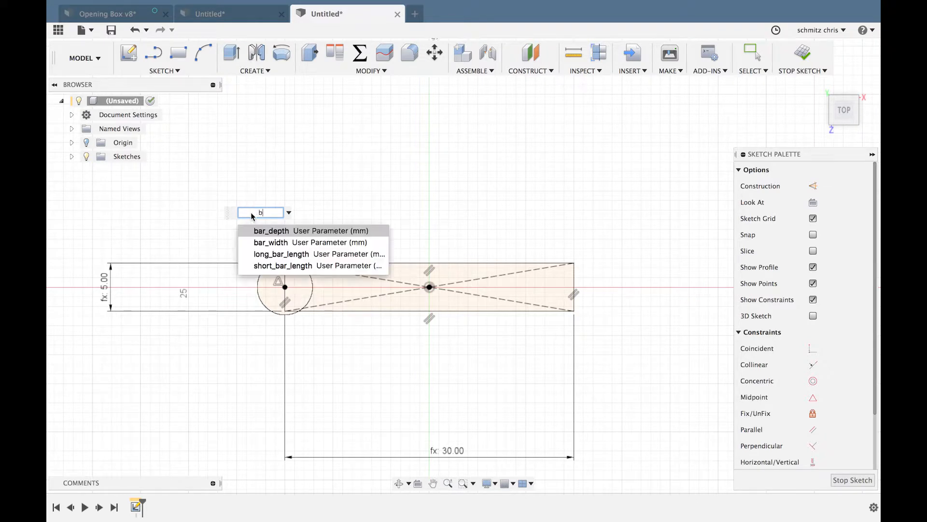
{"action": "key", "text": "Down"}
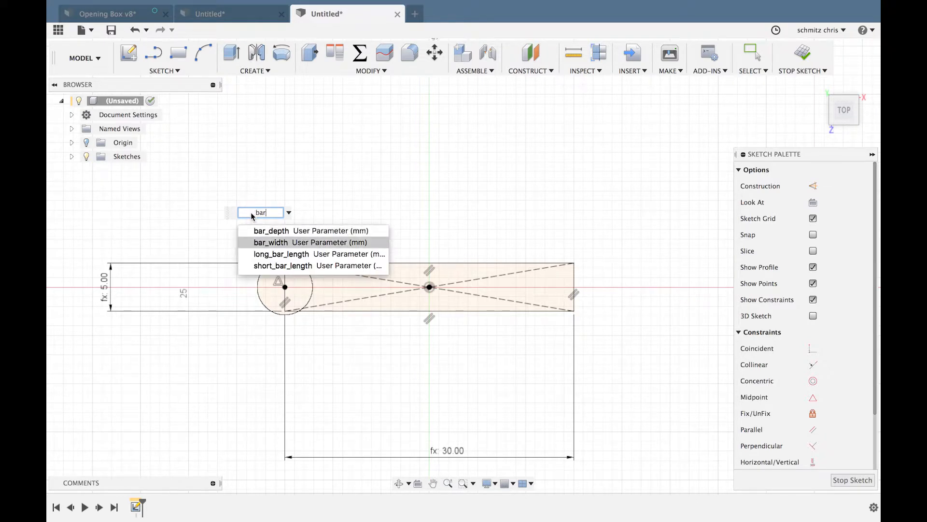
{"action": "key", "text": "Return"}
{"action": "scroll", "coordinate": [304, 325], "scroll_direction": "up", "scroll_amount": 5}
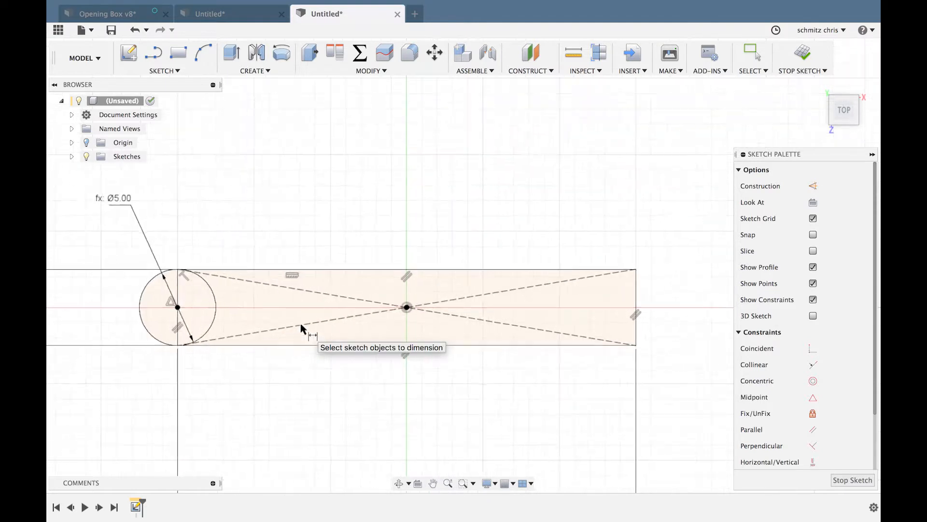
{"action": "scroll", "coordinate": [301, 328], "scroll_direction": "up", "scroll_amount": 1}
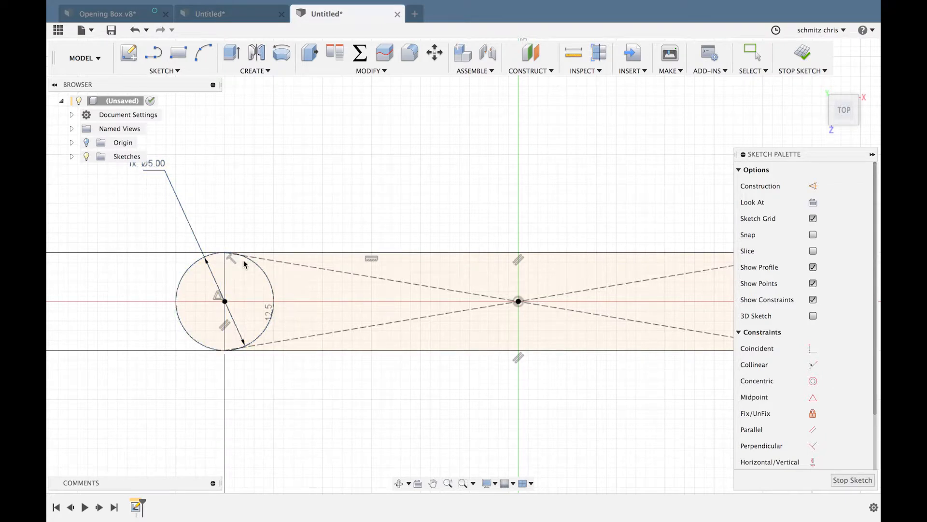
{"action": "scroll", "coordinate": [280, 255], "scroll_direction": "down", "scroll_amount": 3}
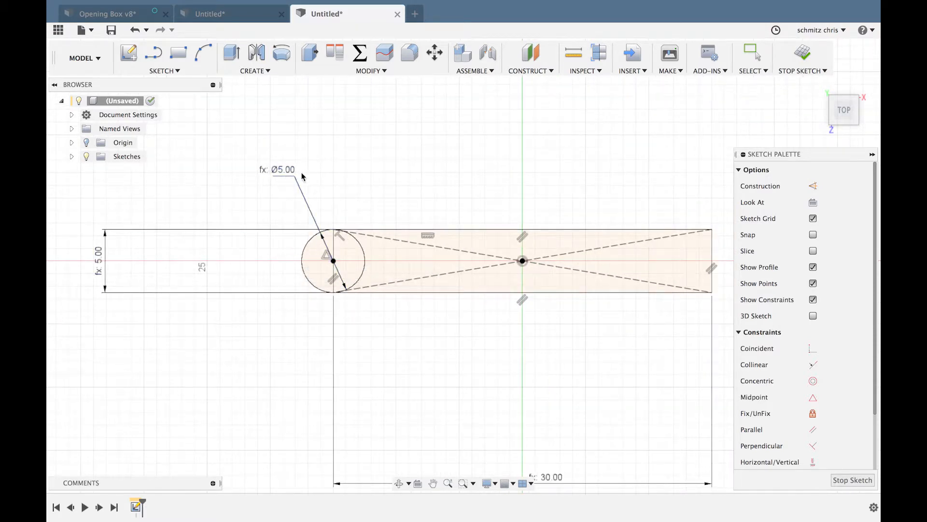
{"action": "key", "text": "s"}
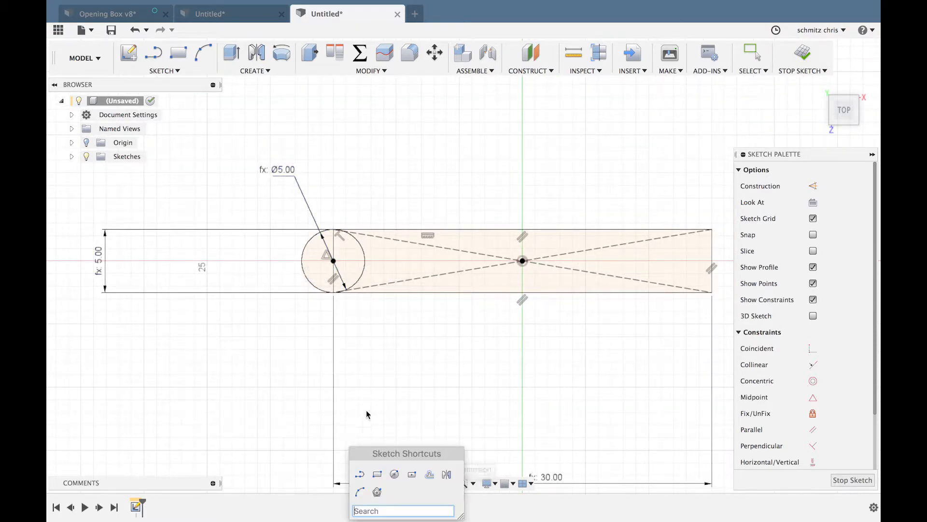
{"action": "left_click", "coordinate": [393, 473]}
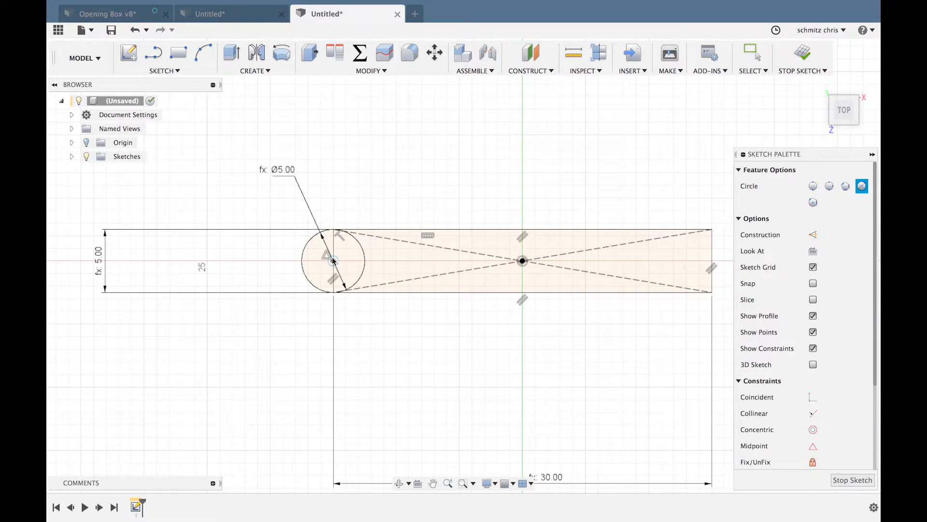
{"action": "key", "text": "Escape"}
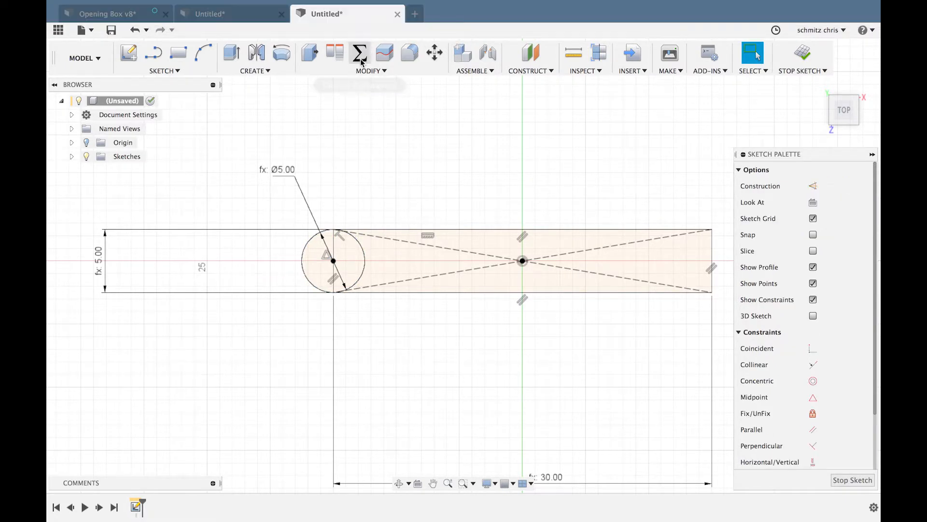
Add the user parameter screw_hold_diameter with an expression of 3.3 mm and accept the parameters
{"action": "left_click", "coordinate": [361, 57]}
{"action": "left_click", "coordinate": [525, 170]}
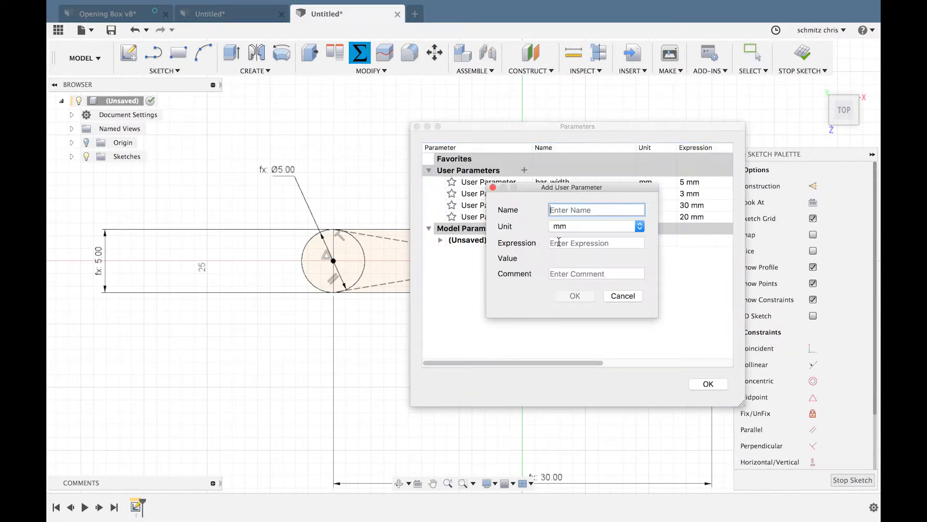
{"action": "type", "text": "sce"}
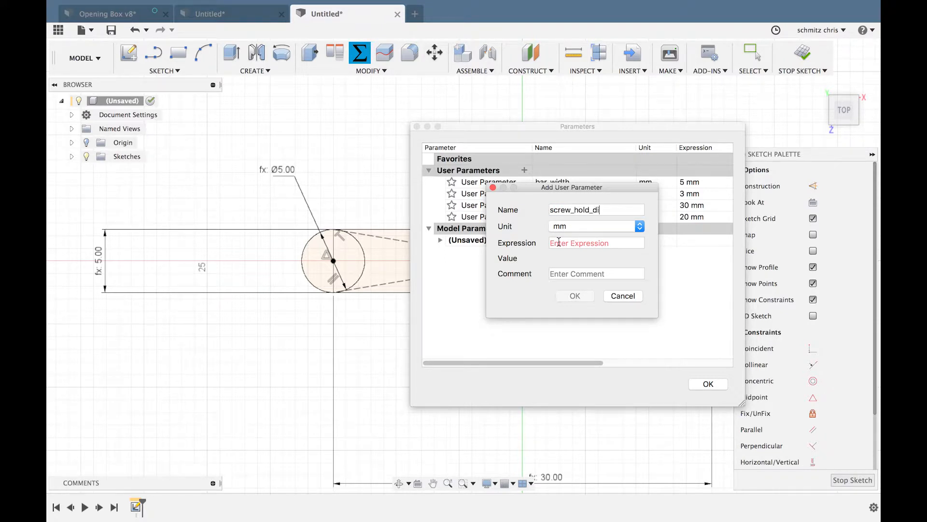
{"action": "key", "text": "Tab"}
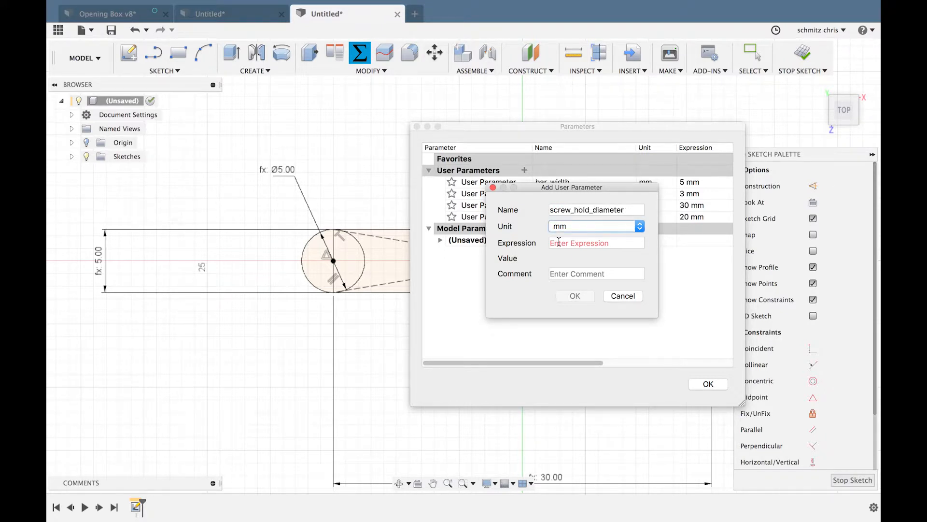
{"action": "key", "text": "Tab"}
{"action": "type", "text": "3"}
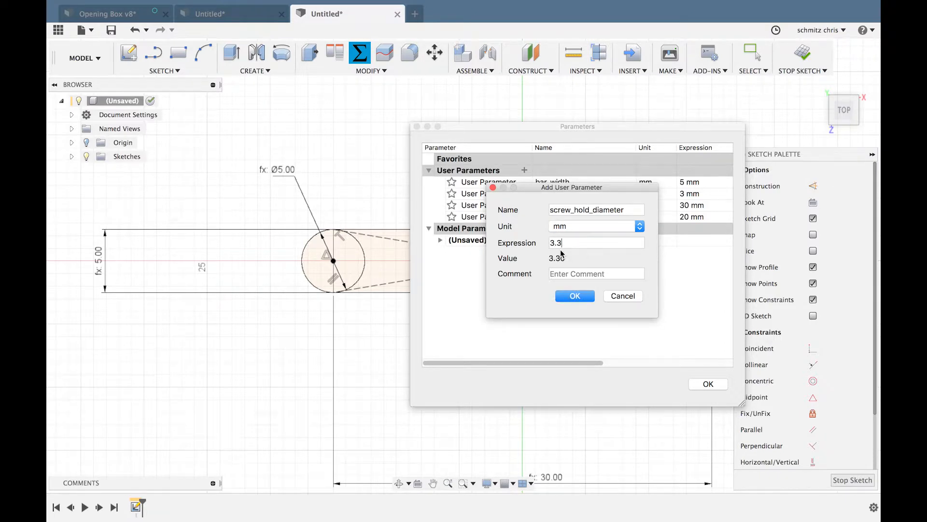
{"action": "left_click", "coordinate": [559, 299]}
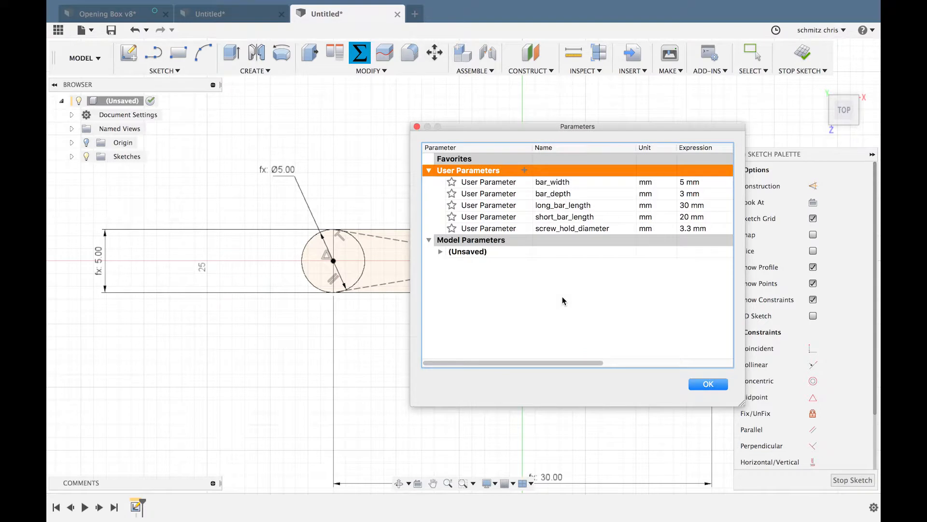
{"action": "left_click", "coordinate": [701, 386]}
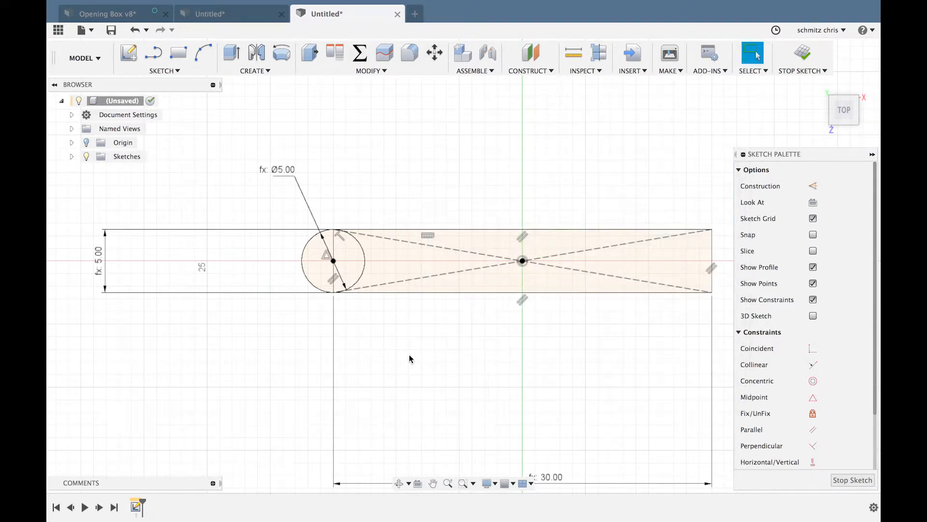
Sketch a screw hole circle concentric with the end circle, its diameter driven by screw_hold_diameter
{"action": "key", "text": "s"}
{"action": "left_click", "coordinate": [454, 383]}
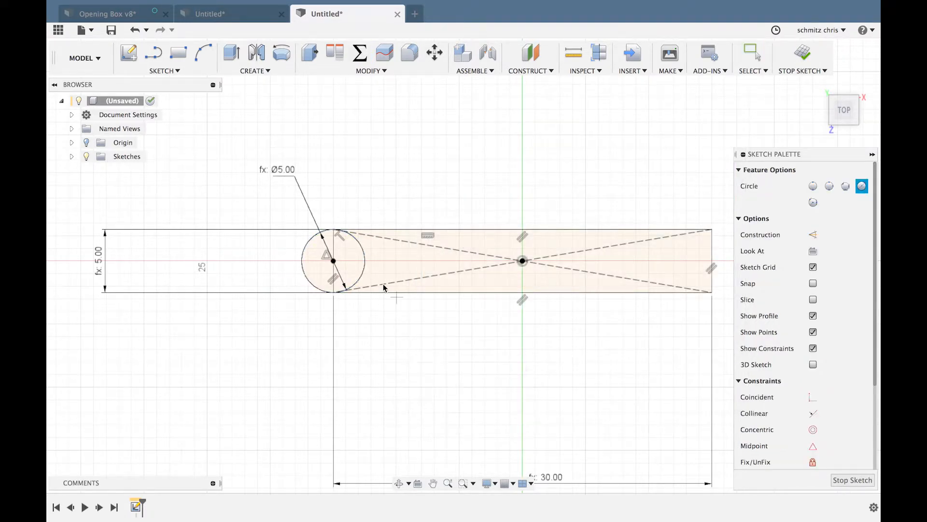
{"action": "left_click", "coordinate": [333, 262]}
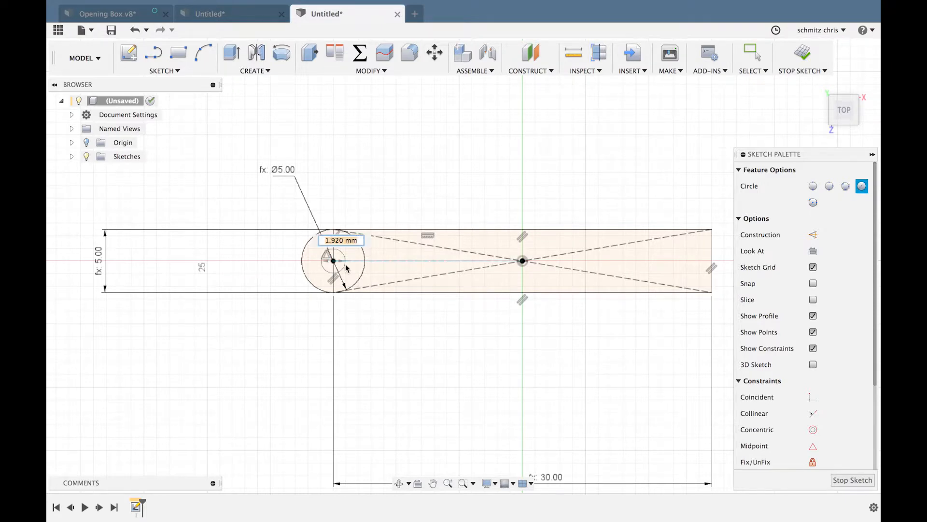
{"action": "type", "text": "screw_hole_diameter"}
{"action": "key", "text": "Return"}
{"action": "key", "text": "Return"}
{"action": "scroll", "coordinate": [339, 341], "scroll_direction": "up", "scroll_amount": 3}
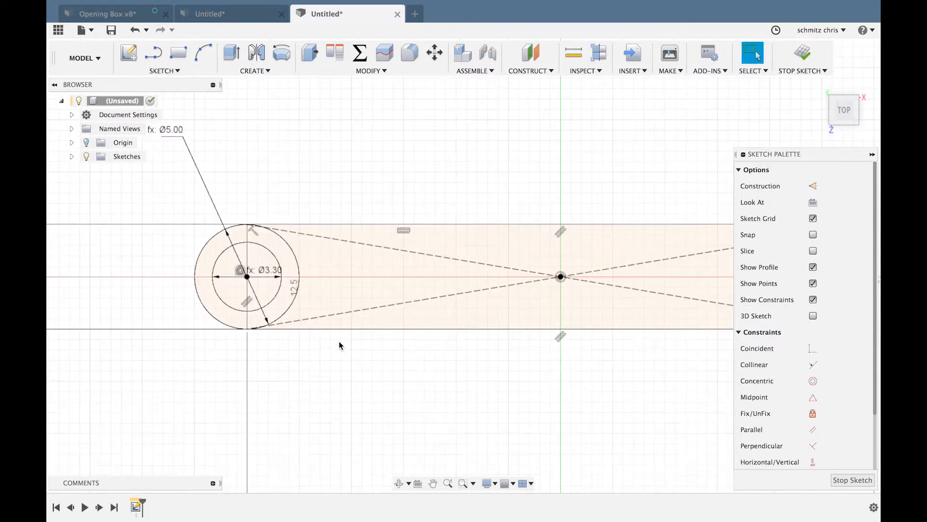
{"action": "scroll", "coordinate": [339, 341], "scroll_direction": "down", "scroll_amount": 3}
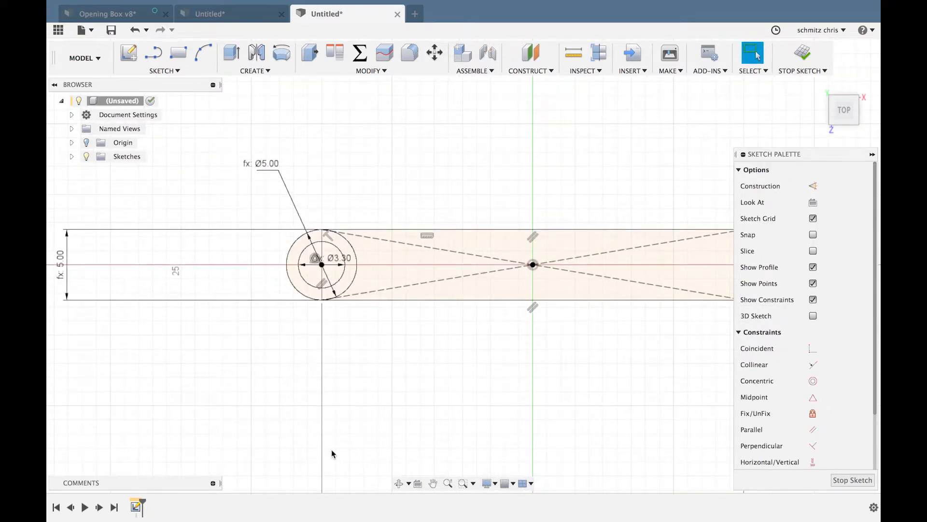
Draw a vertical line between the midpoints of the rectangle's two long edges and convert it to a construction line
{"action": "scroll", "coordinate": [331, 450], "scroll_direction": "right", "scroll_amount": 3}
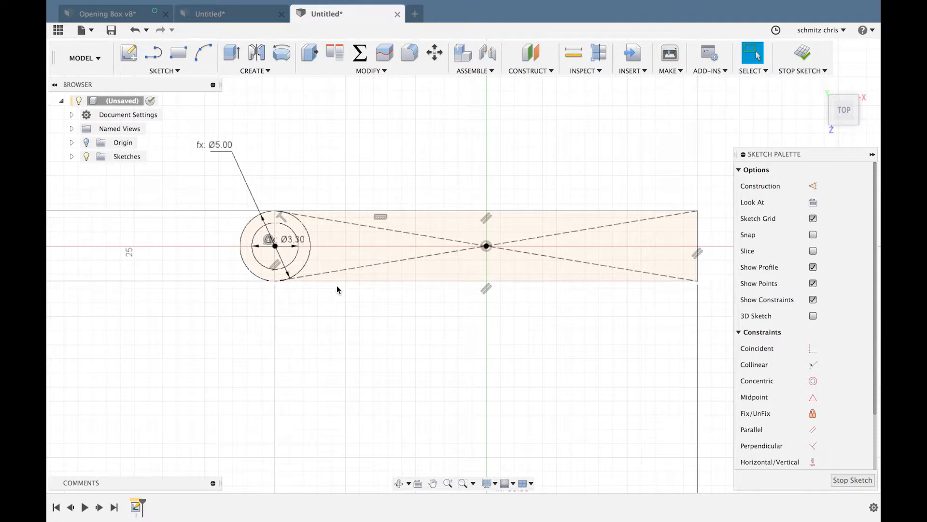
{"action": "scroll", "coordinate": [418, 138], "scroll_direction": "right", "scroll_amount": 3}
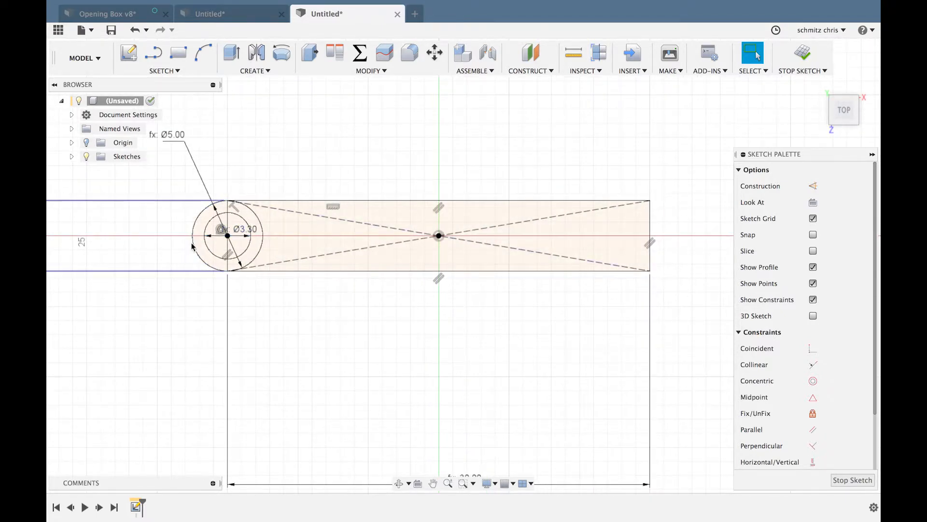
{"action": "key", "text": "t"}
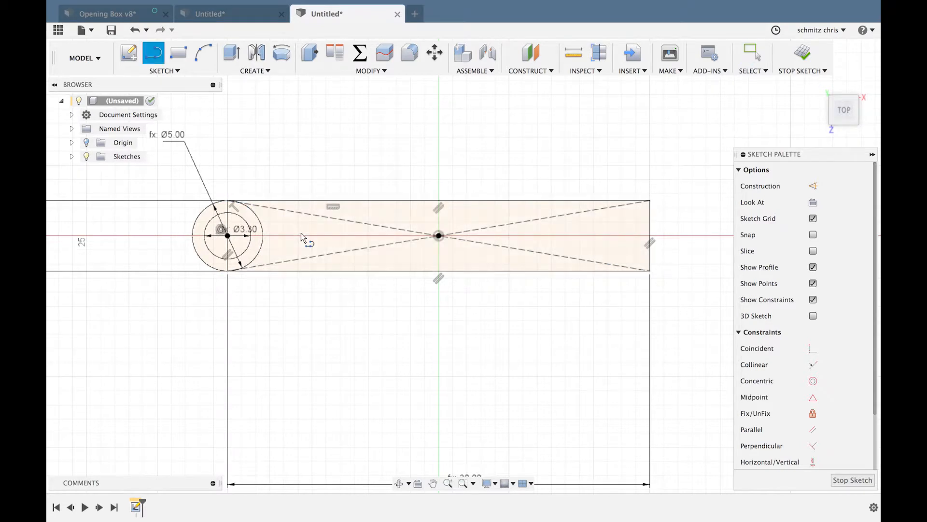
{"action": "left_click", "coordinate": [439, 201]}
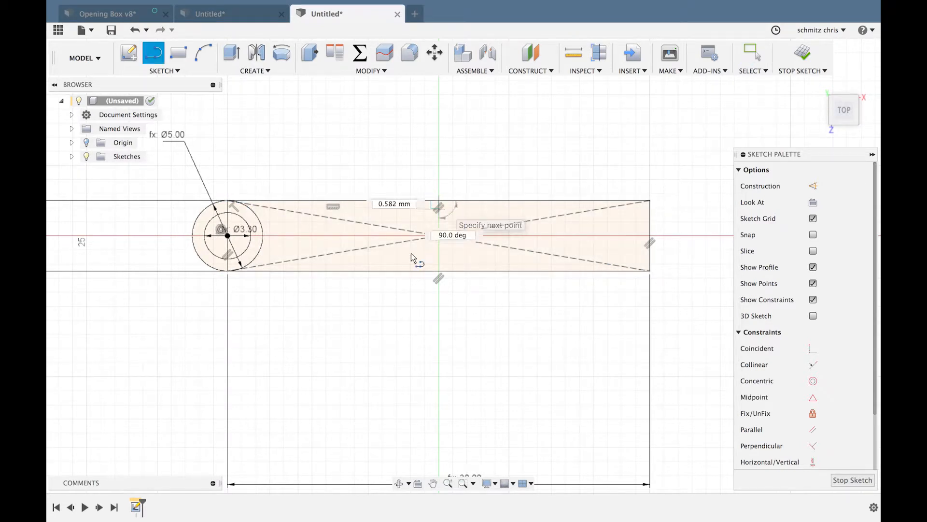
{"action": "double_click", "coordinate": [439, 271]}
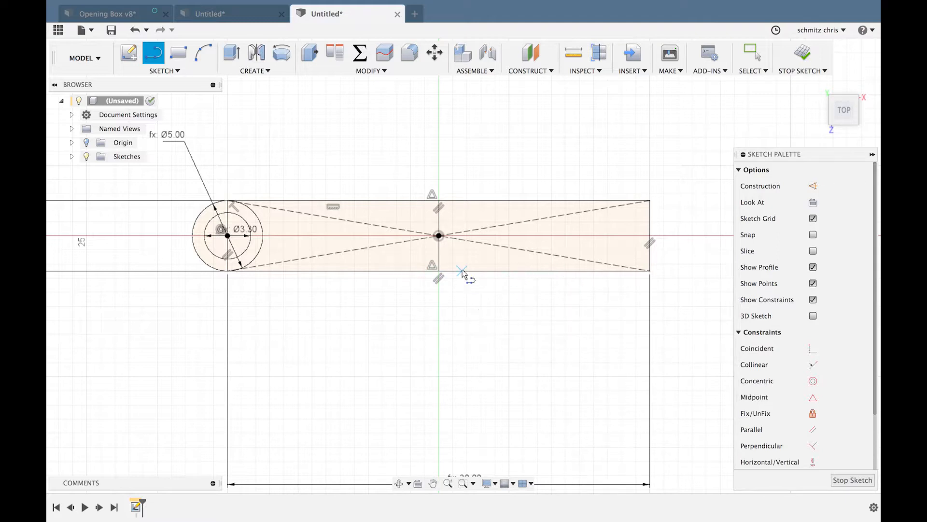
{"action": "key", "text": "Escape"}
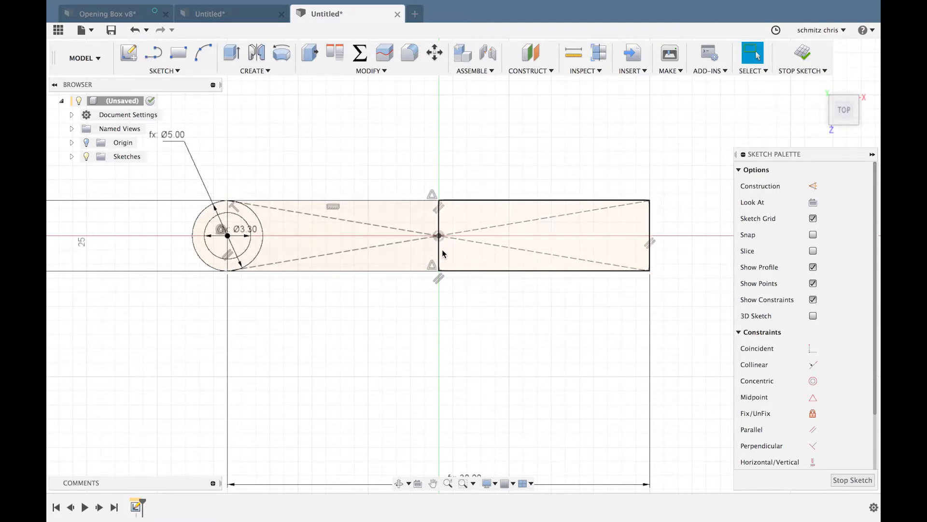
{"action": "left_click", "coordinate": [439, 249]}
{"action": "key", "text": "x"}
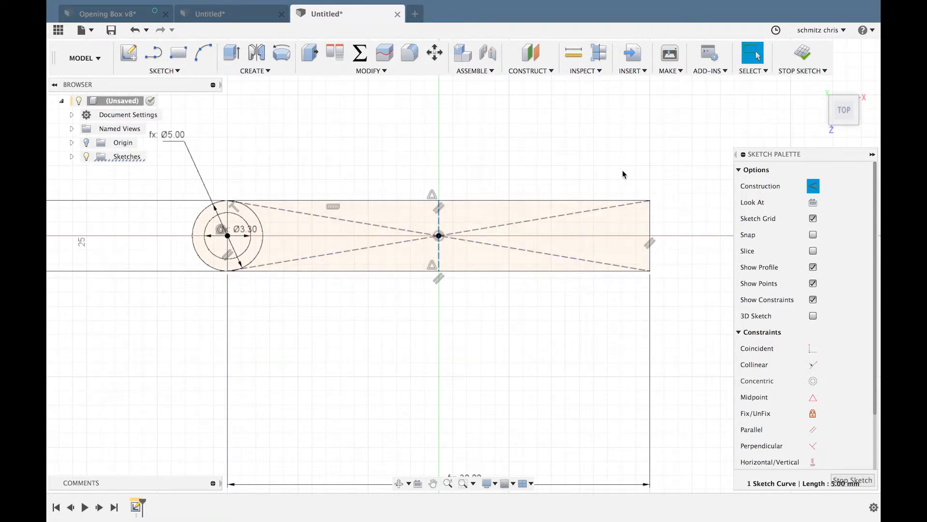
{"action": "scroll", "coordinate": [322, 206], "scroll_direction": "right", "scroll_amount": 3}
{"action": "scroll", "coordinate": [323, 207], "scroll_direction": "down", "scroll_amount": 2}
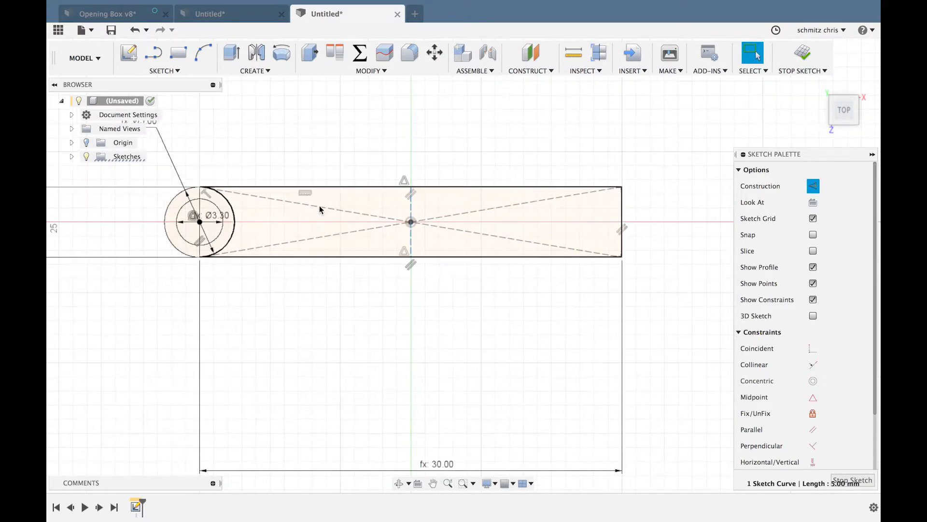
Mirror the end circle and its screw hole circle about the vertical construction line to the bar's opposite end
{"action": "key", "text": "s"}
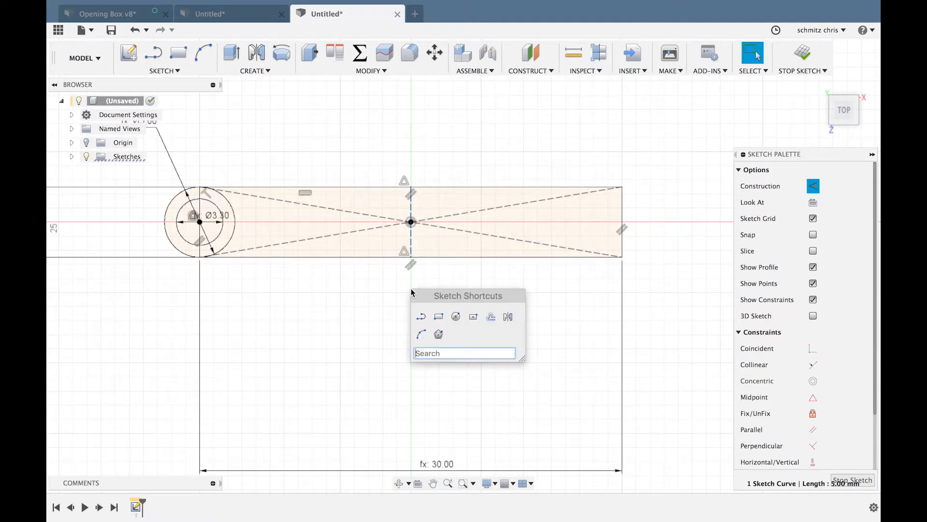
{"action": "left_click", "coordinate": [510, 317]}
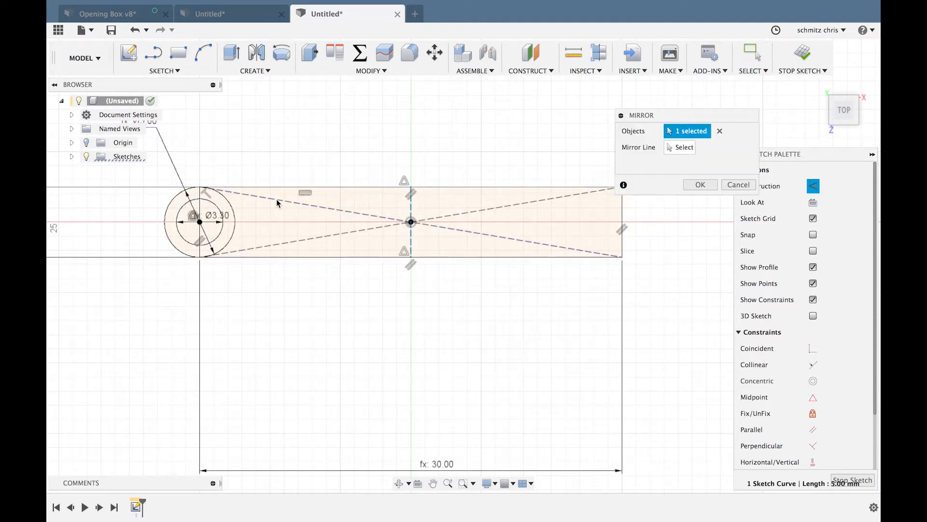
{"action": "left_click", "coordinate": [229, 242]}
{"action": "left_click", "coordinate": [221, 235]}
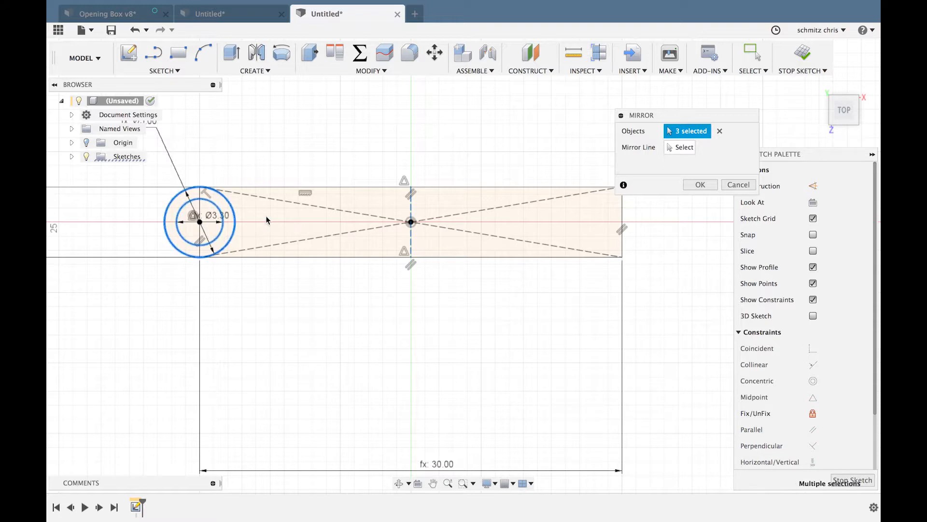
{"action": "left_click", "coordinate": [679, 148]}
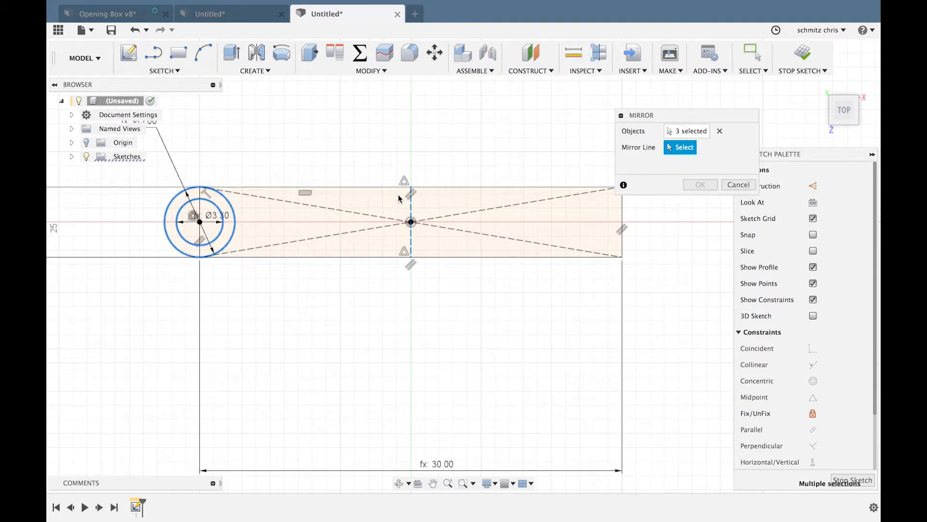
{"action": "left_click", "coordinate": [678, 132]}
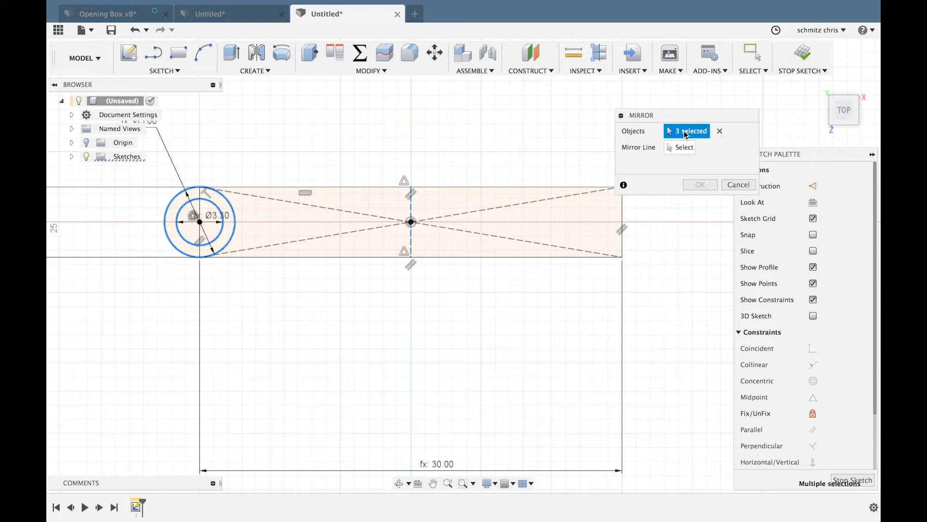
{"action": "left_click", "coordinate": [411, 206]}
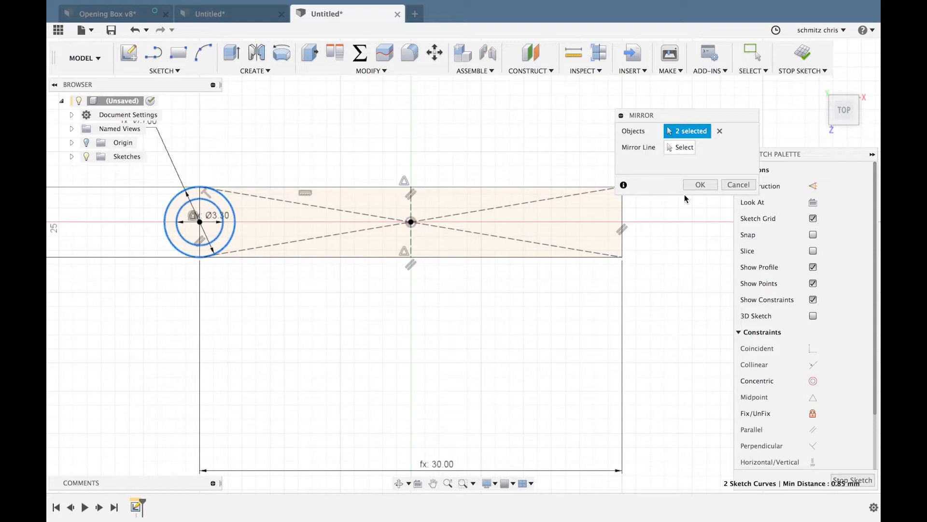
{"action": "left_click", "coordinate": [675, 151]}
{"action": "left_click", "coordinate": [412, 208]}
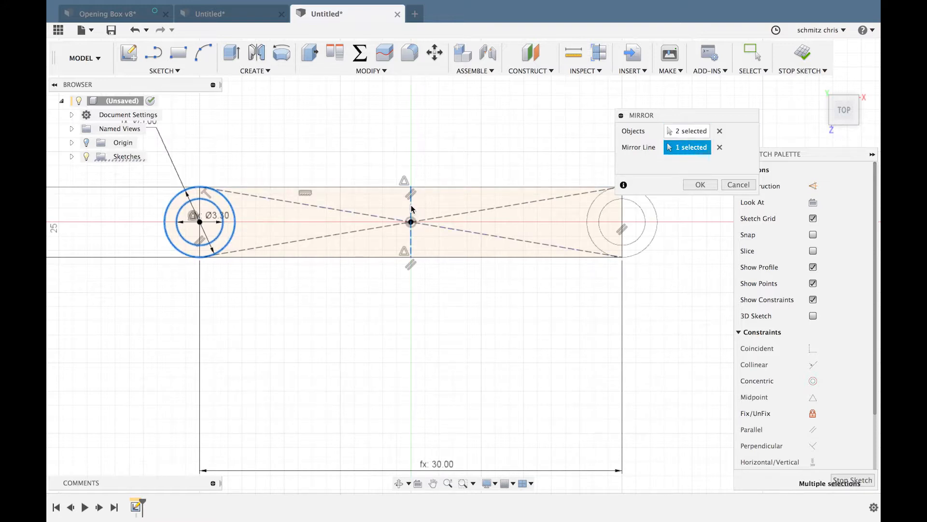
{"action": "scroll", "coordinate": [415, 208], "scroll_direction": "right", "scroll_amount": 3}
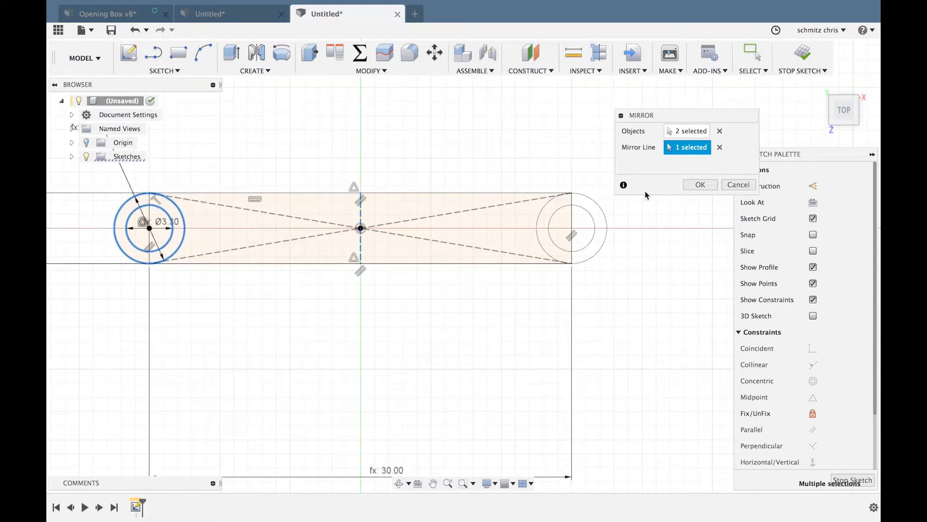
{"action": "left_click", "coordinate": [700, 184]}
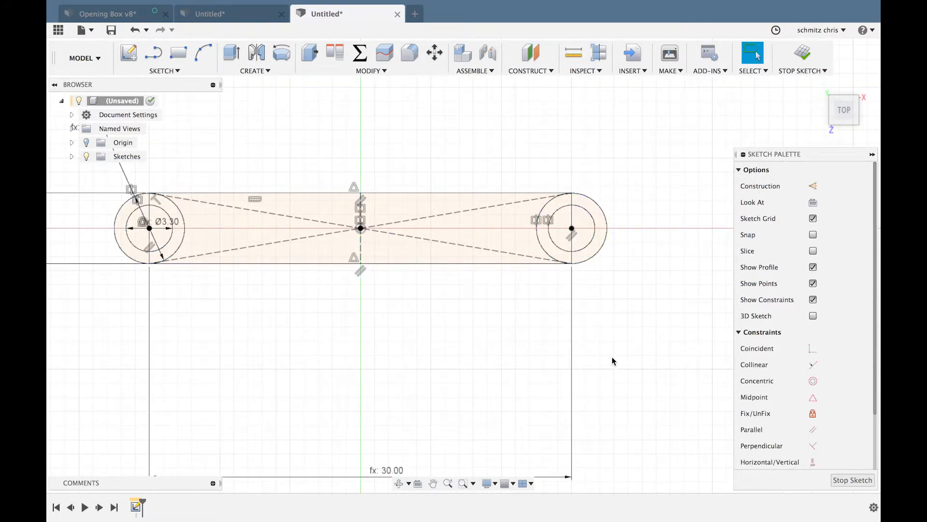
Extrude all the bar profiles except the two screw holes as a new body, with the distance driven by bar_depth
{"action": "scroll", "coordinate": [612, 360], "scroll_direction": "down", "scroll_amount": 10, "text": "shift"}
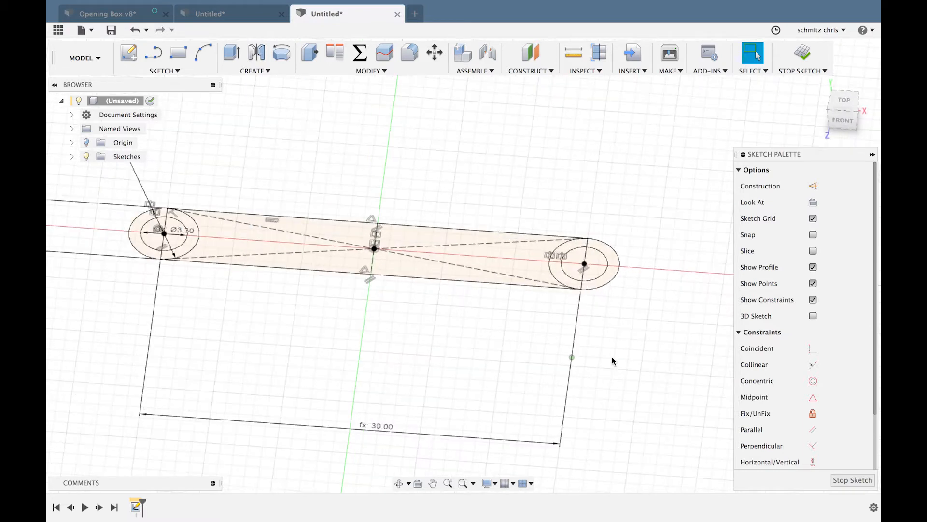
{"action": "scroll", "coordinate": [612, 356], "scroll_direction": "down", "scroll_amount": 10, "text": "shift"}
{"action": "key", "text": "q"}
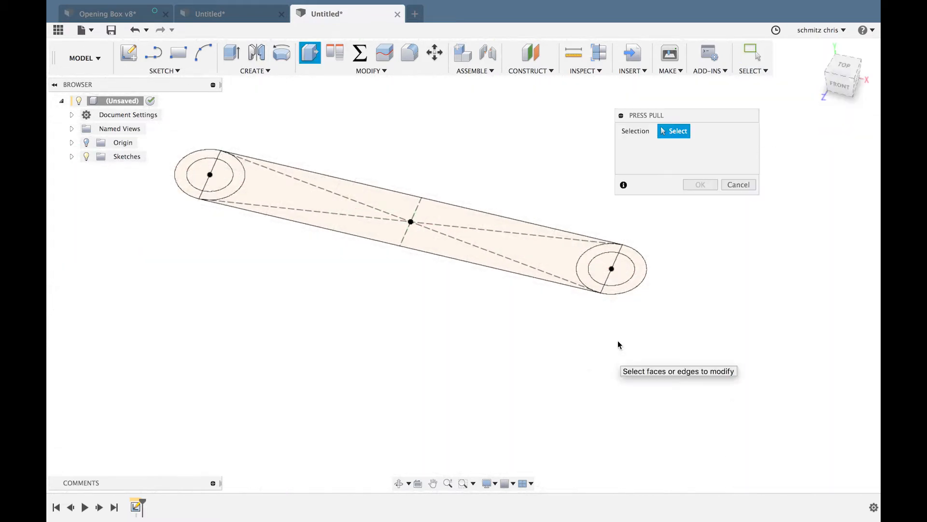
{"action": "left_click", "coordinate": [641, 288]}
{"action": "left_click", "coordinate": [598, 276]}
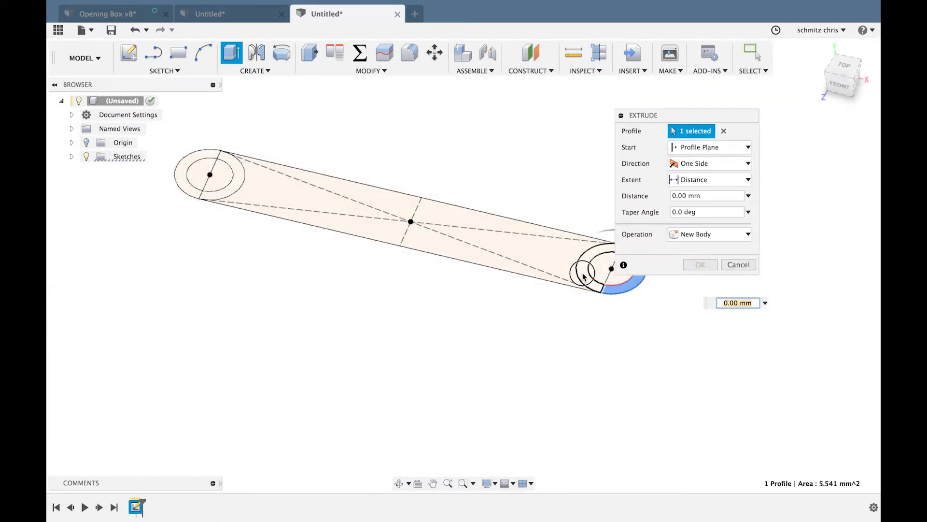
{"action": "left_click", "coordinate": [548, 264]}
{"action": "left_click", "coordinate": [235, 183]}
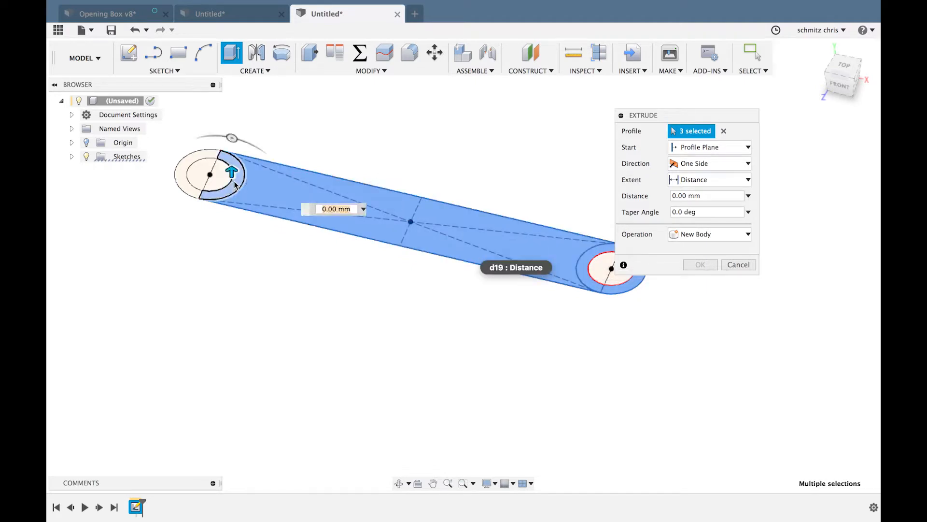
{"action": "left_click", "coordinate": [180, 183]}
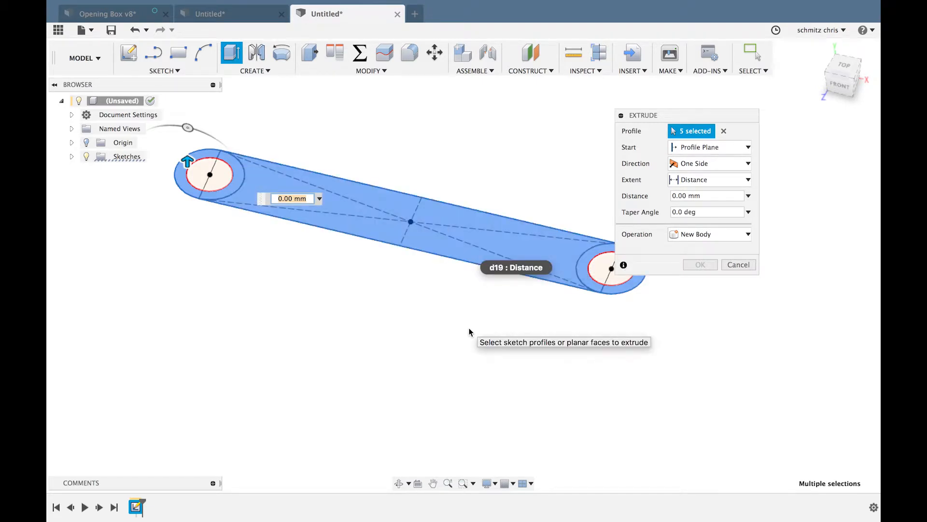
{"action": "type", "text": "bar"}
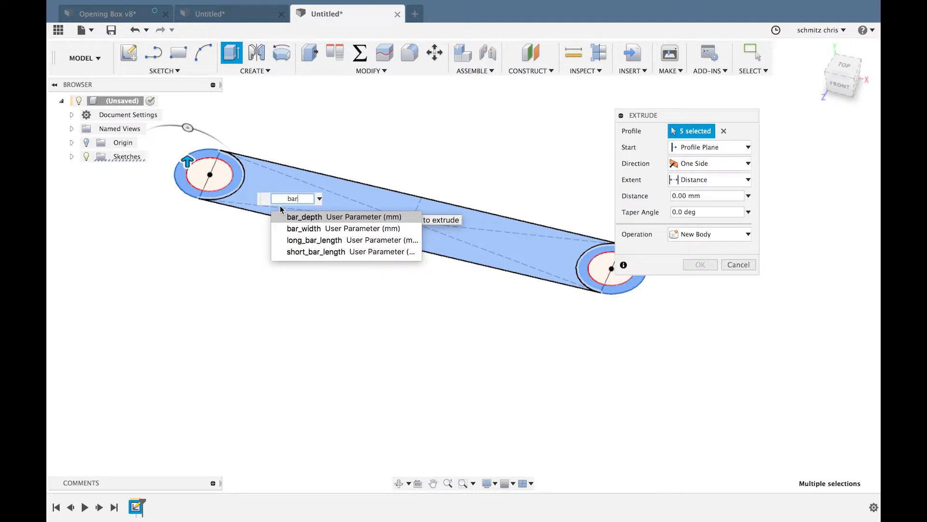
{"action": "key", "text": "Down"}
{"action": "key", "text": "Return"}
{"action": "key", "text": "Return"}
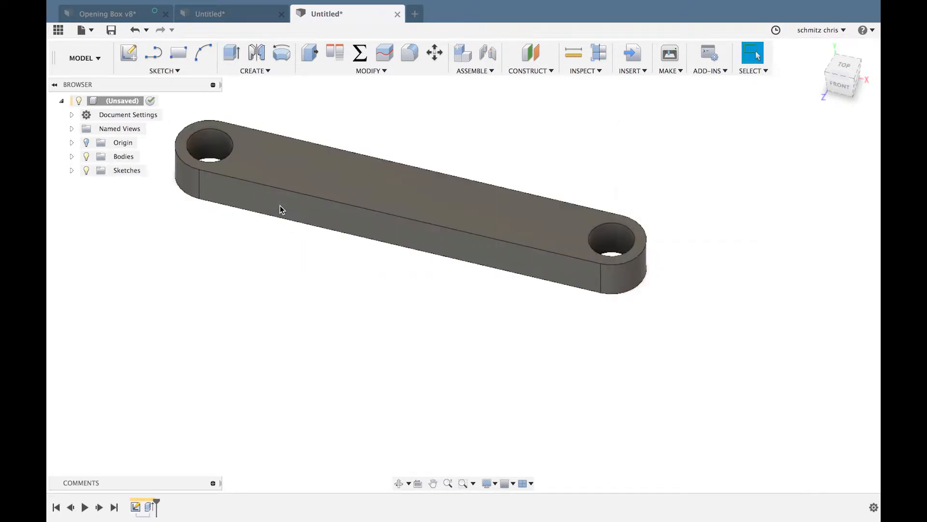
Set the user parameter bar_width to 10 mm and accept the parameters
{"action": "scroll", "coordinate": [280, 205], "scroll_direction": "left", "scroll_amount": 10, "text": "shift"}
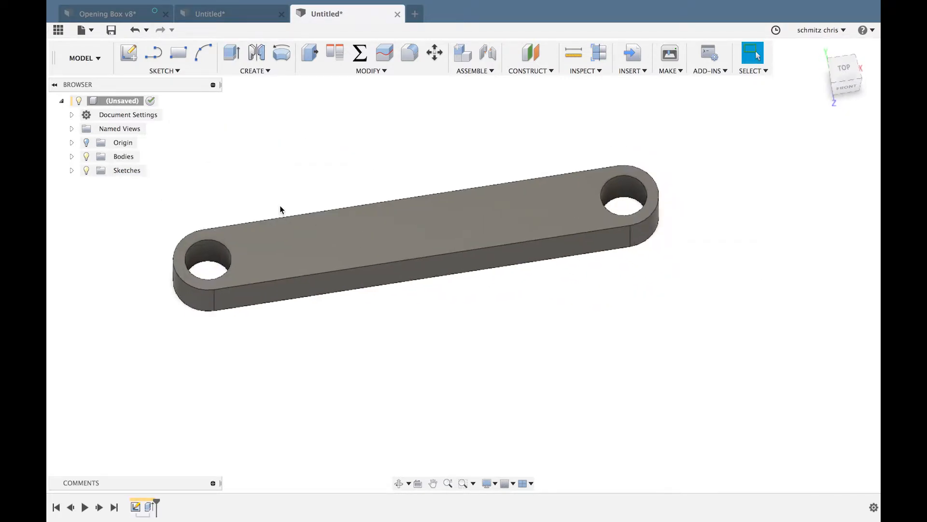
{"action": "left_click", "coordinate": [360, 52]}
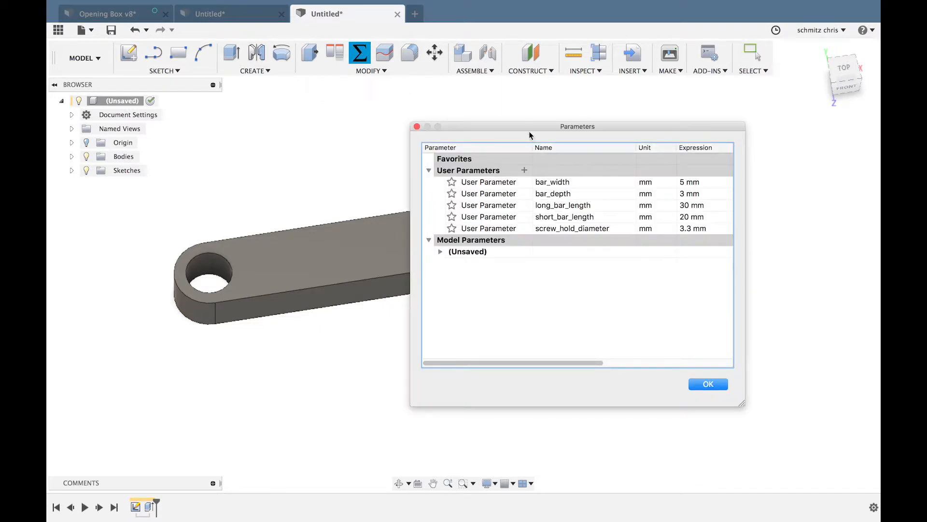
{"action": "left_click_drag", "start_coordinate": [530, 132], "coordinate": [590, 218]}
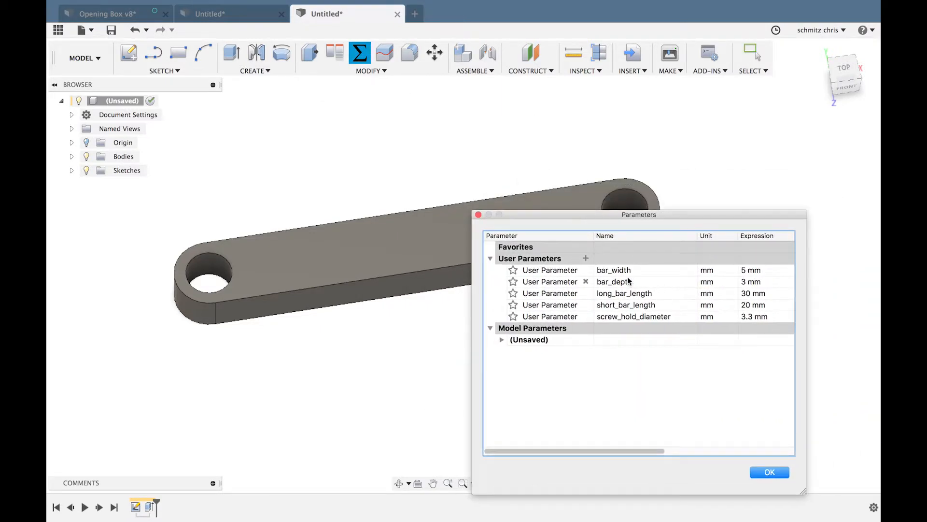
{"action": "double_click", "coordinate": [749, 268]}
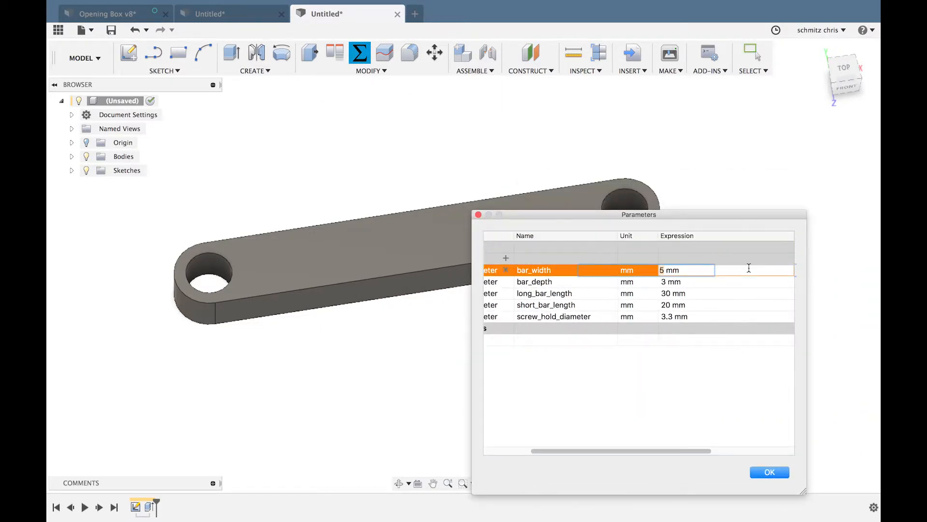
{"action": "type", "text": "10"}
{"action": "key", "text": "Return"}
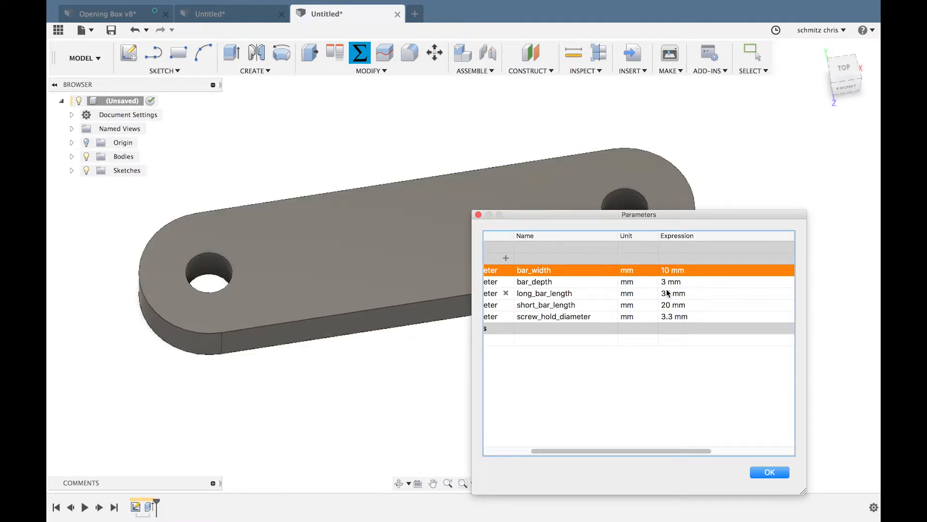
{"action": "left_click", "coordinate": [768, 471]}
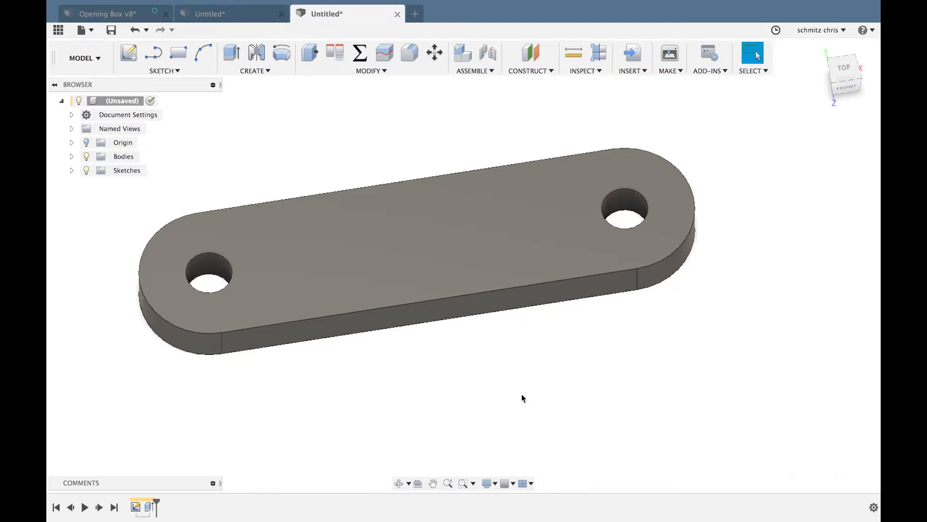
Create a component from the bar's body
{"action": "scroll", "coordinate": [522, 393], "scroll_direction": "down", "scroll_amount": 5}
{"action": "scroll", "coordinate": [537, 391], "scroll_direction": "left", "scroll_amount": 5, "text": "shift"}
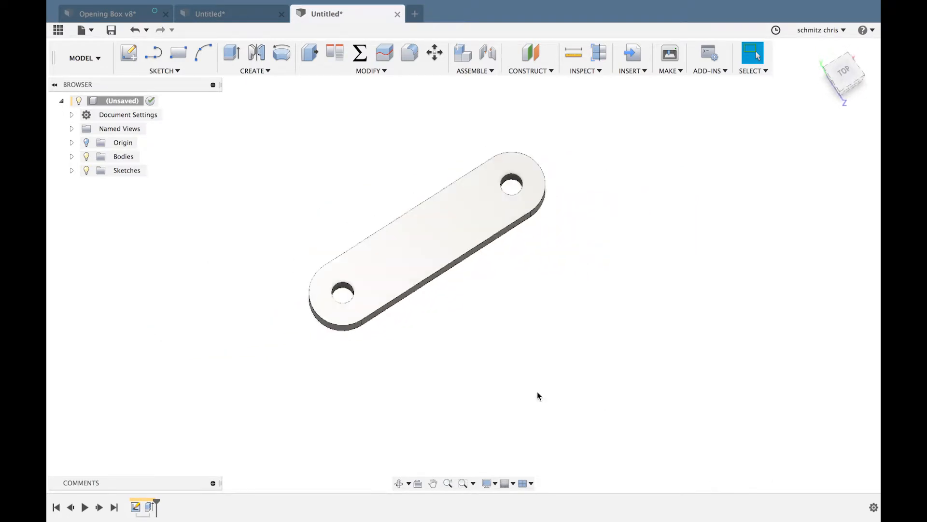
{"action": "left_click", "coordinate": [71, 156]}
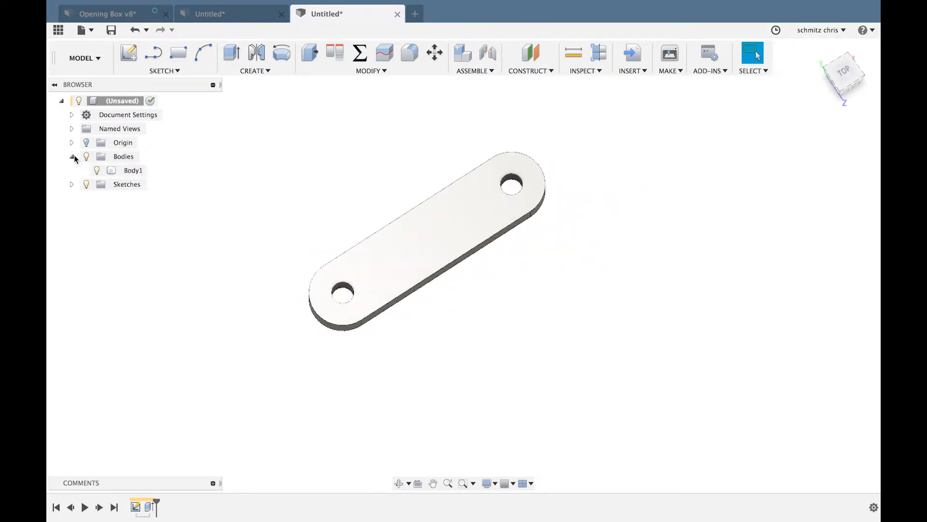
{"action": "left_click", "coordinate": [126, 170]}
{"action": "right_click", "coordinate": [117, 169]}
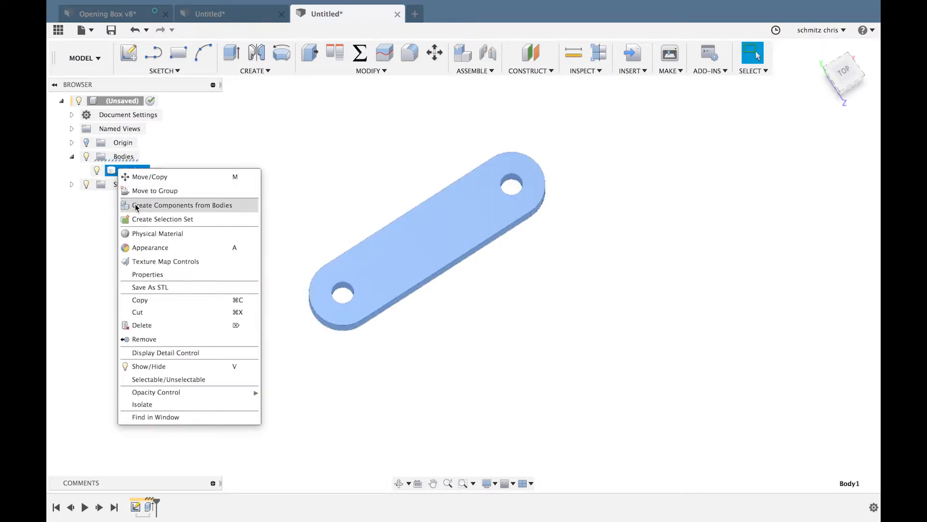
{"action": "left_click", "coordinate": [181, 205]}
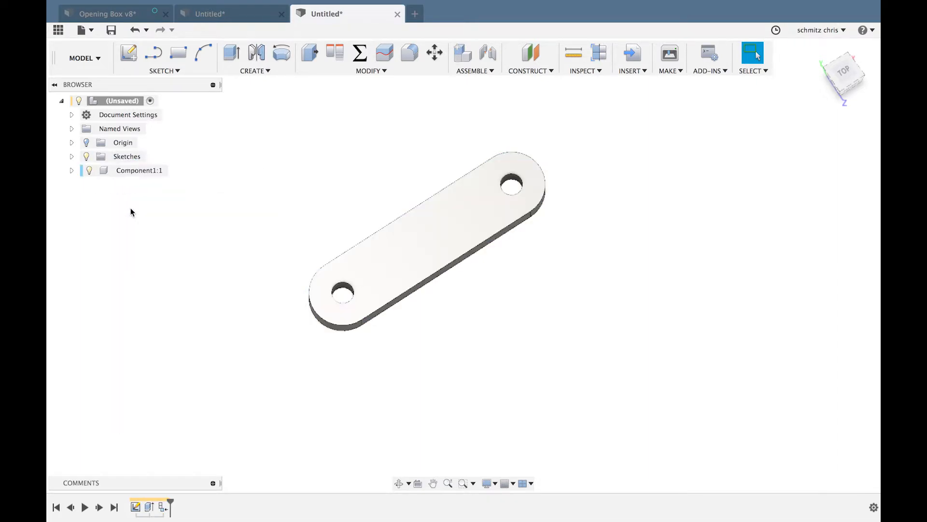
Rename the new component as long bar
{"action": "left_click", "coordinate": [128, 173]}
{"action": "double_click", "coordinate": [127, 173]}
{"action": "type", "text": "long"}
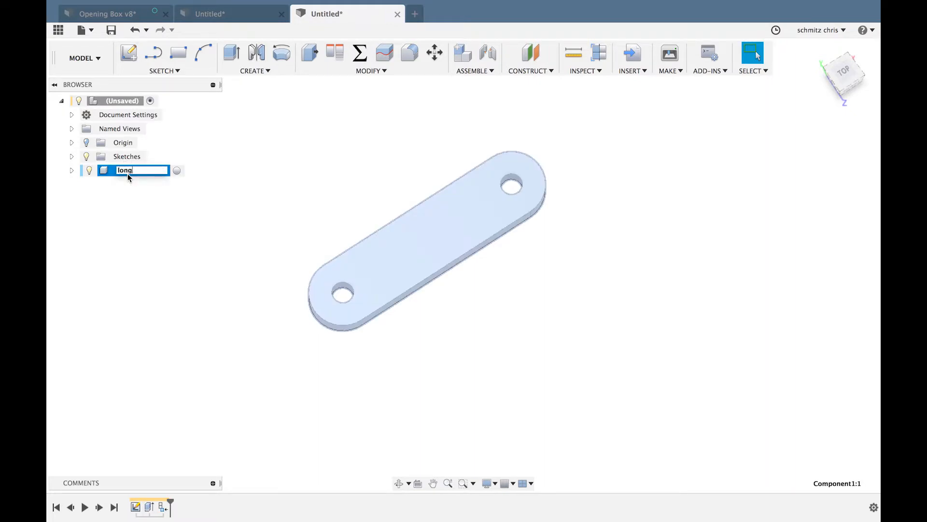
{"action": "type", "text": " bar"}
{"action": "key", "text": "Return"}
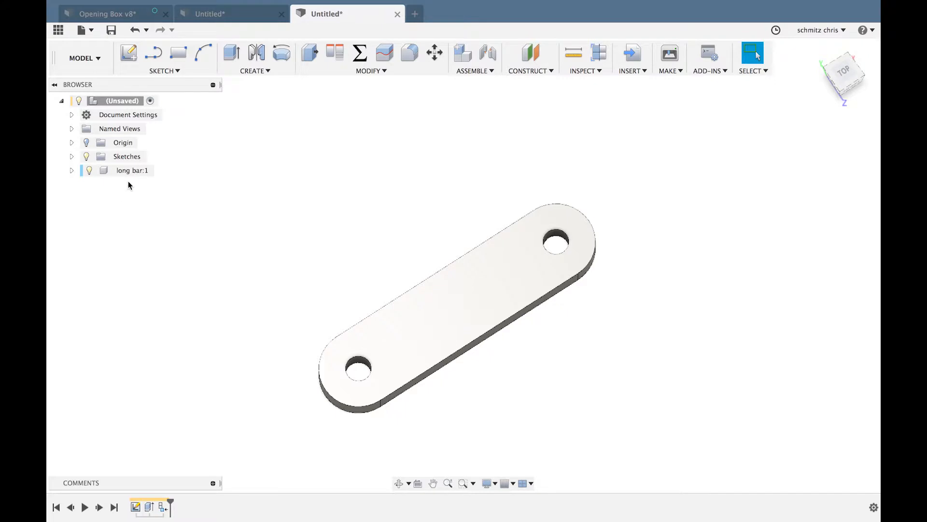
Create a copy of the long bar component moved -23 mm along Z
{"action": "right_click", "coordinate": [128, 169]}
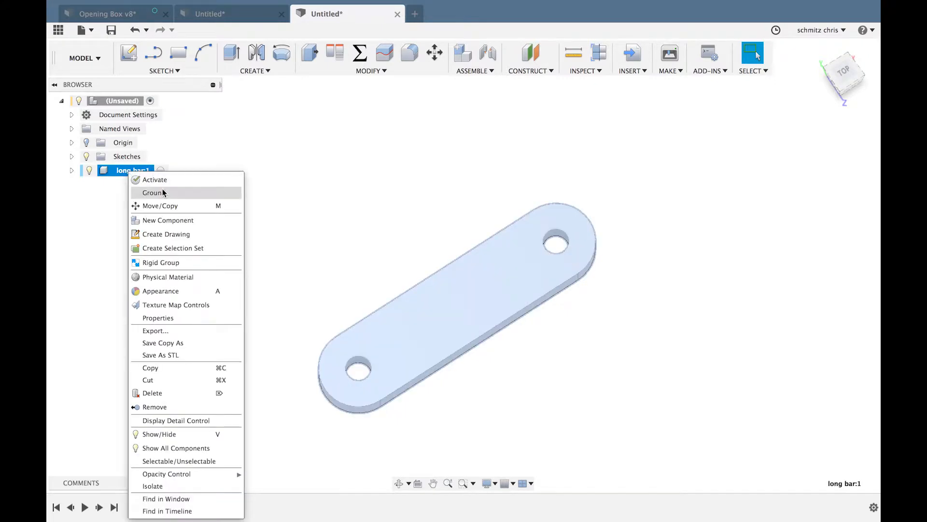
{"action": "left_click", "coordinate": [164, 205]}
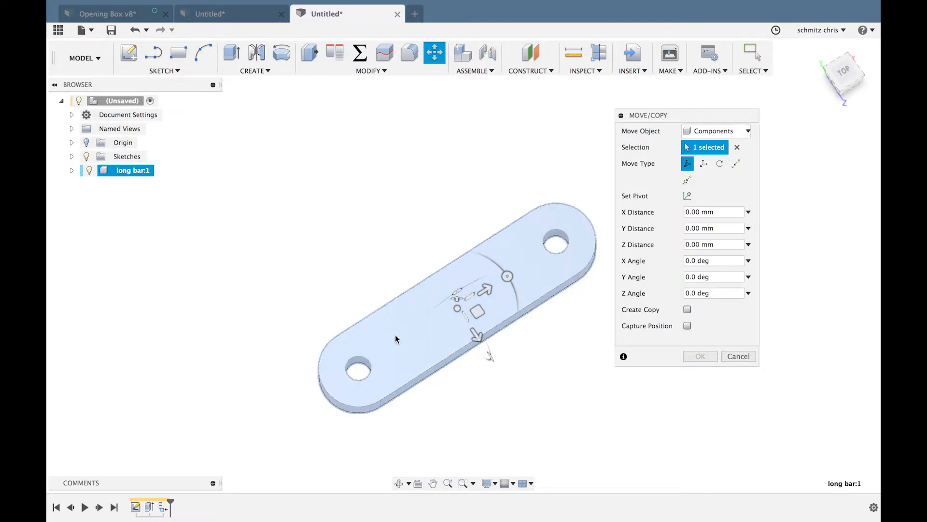
{"action": "left_click", "coordinate": [687, 310]}
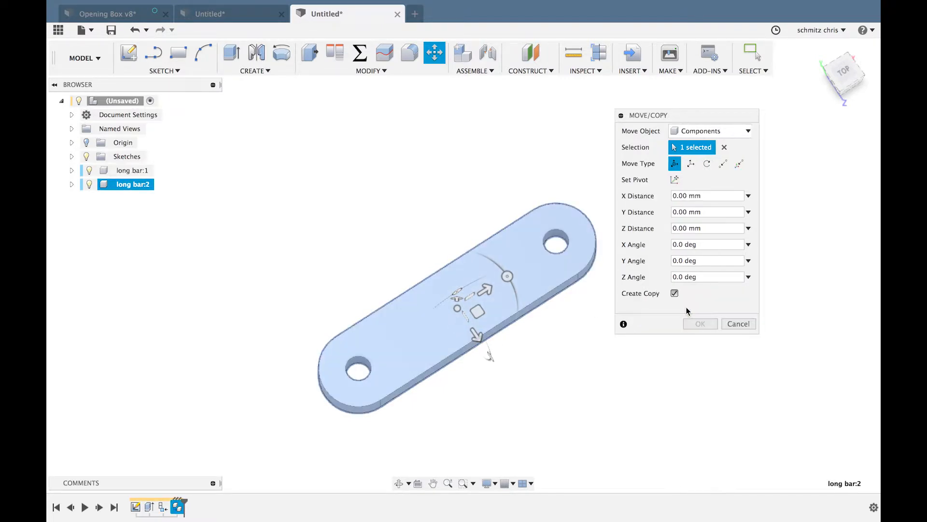
{"action": "left_click_drag", "start_coordinate": [477, 342], "coordinate": [371, 198]}
{"action": "middle_click_drag", "start_coordinate": [362, 212], "coordinate": [321, 190], "text": "shift"}
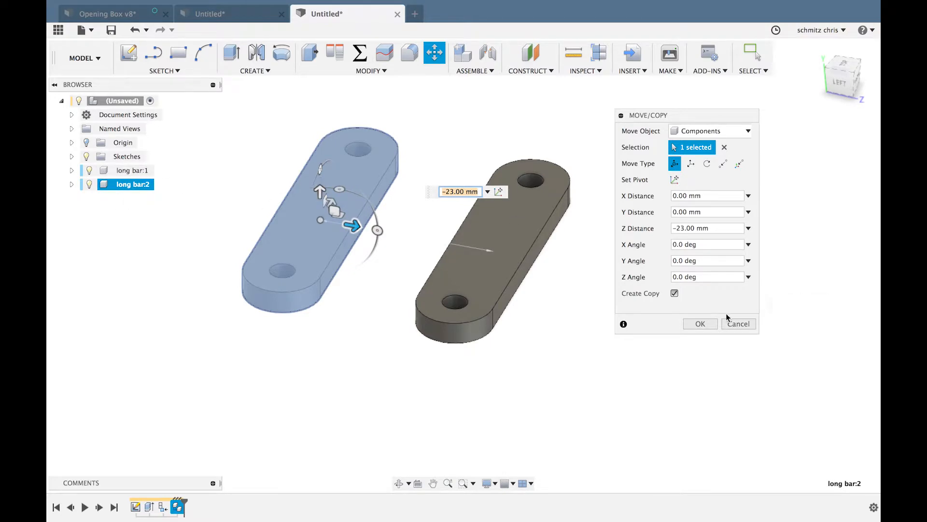
{"action": "left_click", "coordinate": [702, 323]}
{"action": "middle_click_drag", "start_coordinate": [543, 292], "coordinate": [473, 297], "text": "shift"}
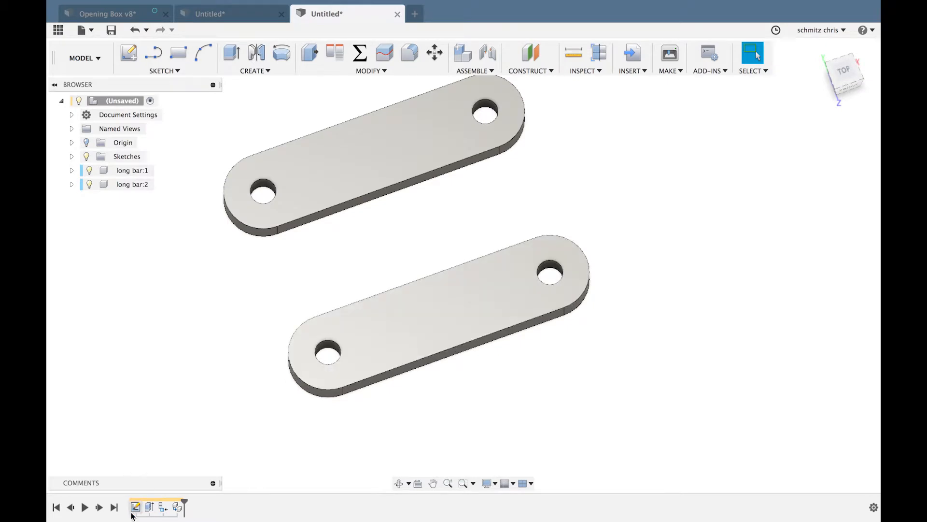
{"action": "right_click", "coordinate": [142, 503]}
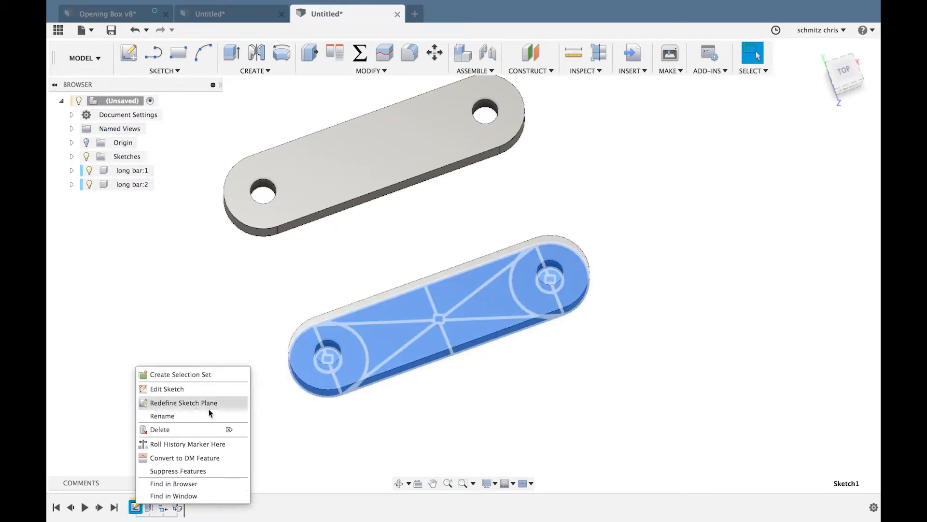
{"action": "left_click", "coordinate": [369, 466]}
{"action": "left_click", "coordinate": [369, 467]}
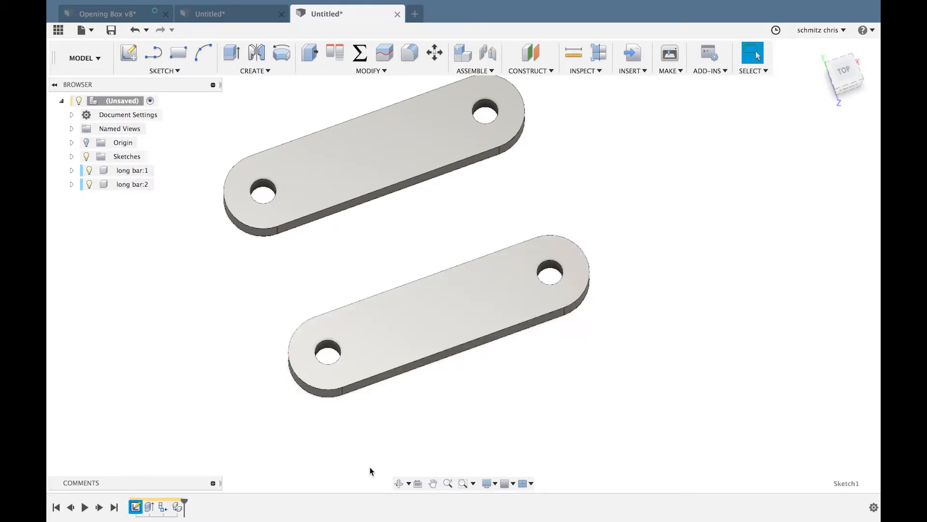
Sketch a circle centred on the original long bar's top face with its diameter set to the screw_hold_diameter parameter
{"action": "left_click", "coordinate": [389, 326]}
{"action": "right_click", "coordinate": [390, 324]}
{"action": "left_click", "coordinate": [389, 147]}
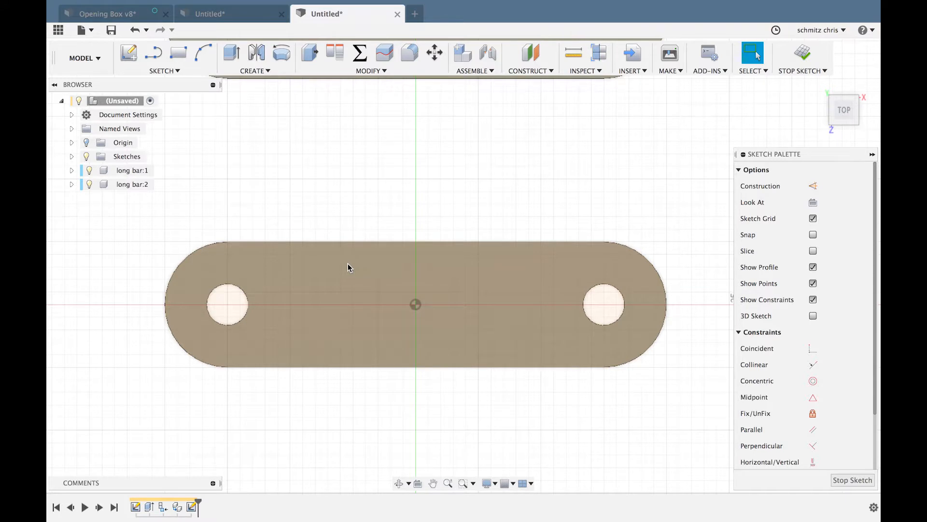
{"action": "key", "text": "s"}
{"action": "left_click", "coordinate": [380, 291]}
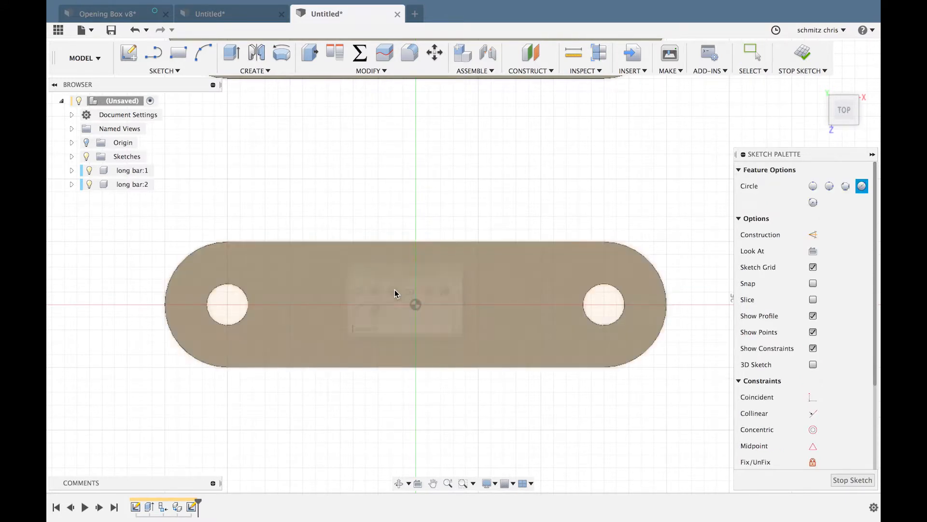
{"action": "left_click", "coordinate": [417, 304]}
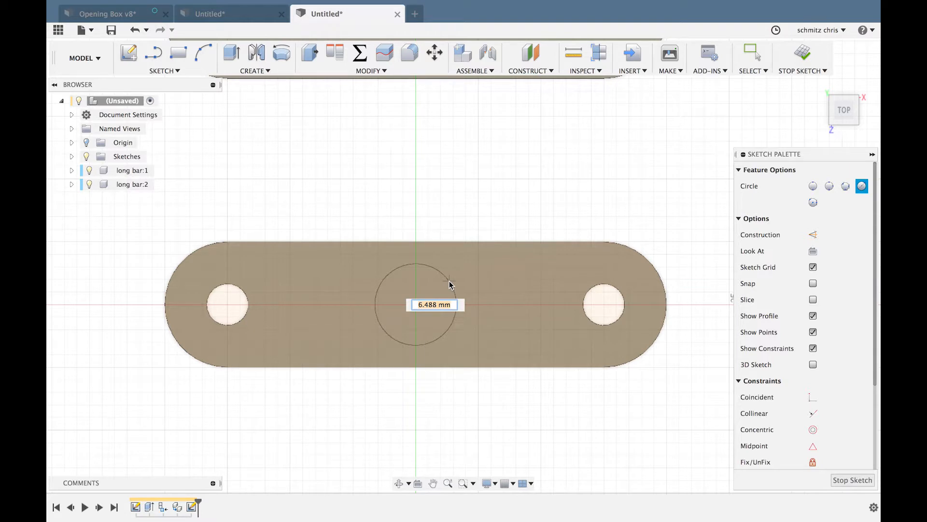
{"action": "type", "text": "hole_diameter"}
{"action": "key", "text": "Return"}
{"action": "key", "text": "Escape"}
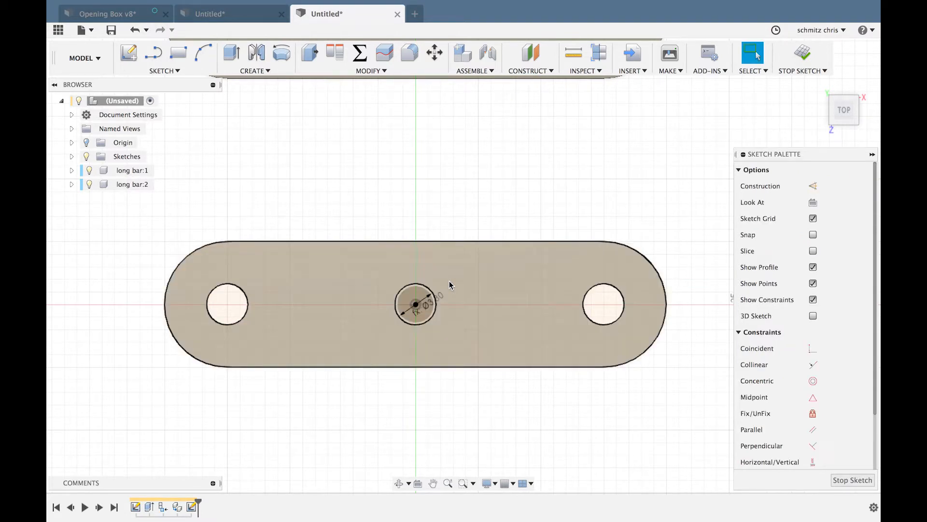
Extrude the centre circle as a cut through the long bar, using a To Object extent ending at its underside face
{"action": "key", "text": "q"}
{"action": "left_click", "coordinate": [427, 303]}
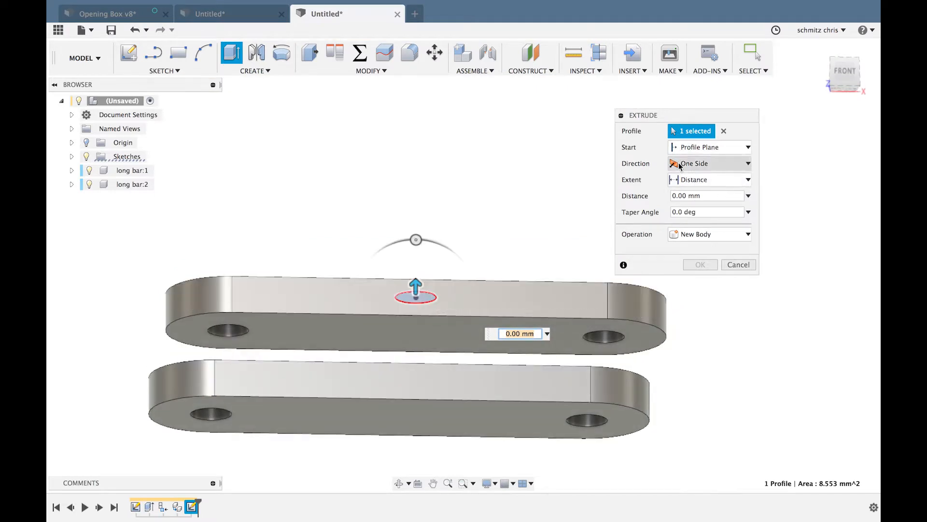
{"action": "left_click", "coordinate": [686, 179]}
{"action": "left_click", "coordinate": [679, 205]}
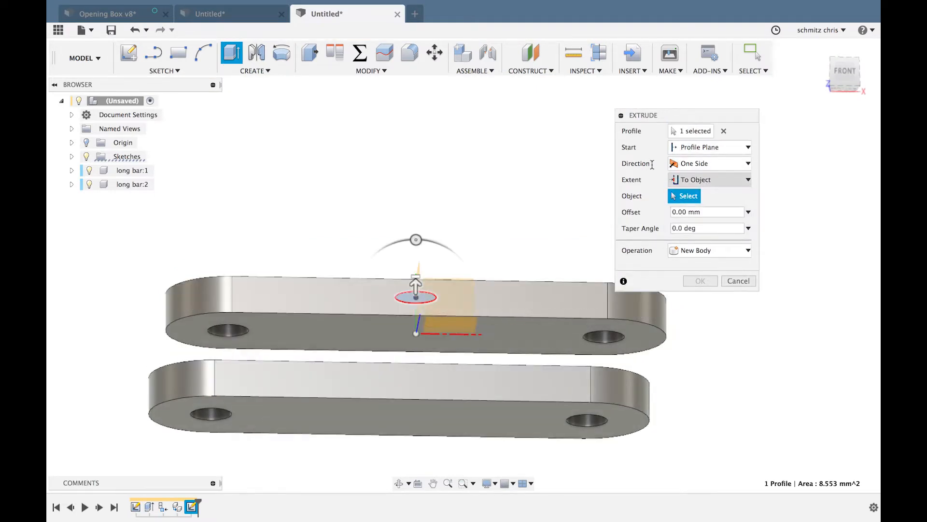
{"action": "left_click", "coordinate": [511, 337]}
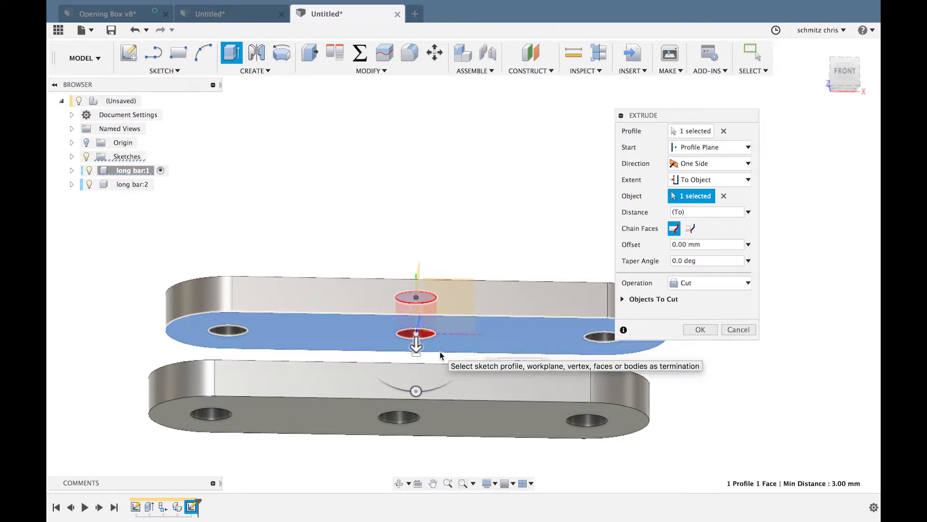
{"action": "left_click", "coordinate": [696, 331]}
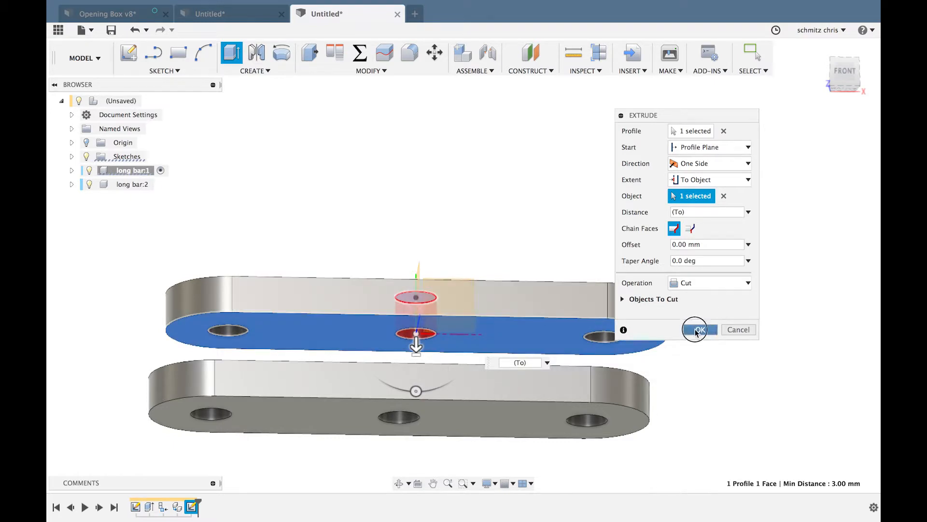
Create a new empty, activated component named short bar
{"action": "middle_click_drag", "start_coordinate": [497, 314], "coordinate": [487, 205], "text": "shift"}
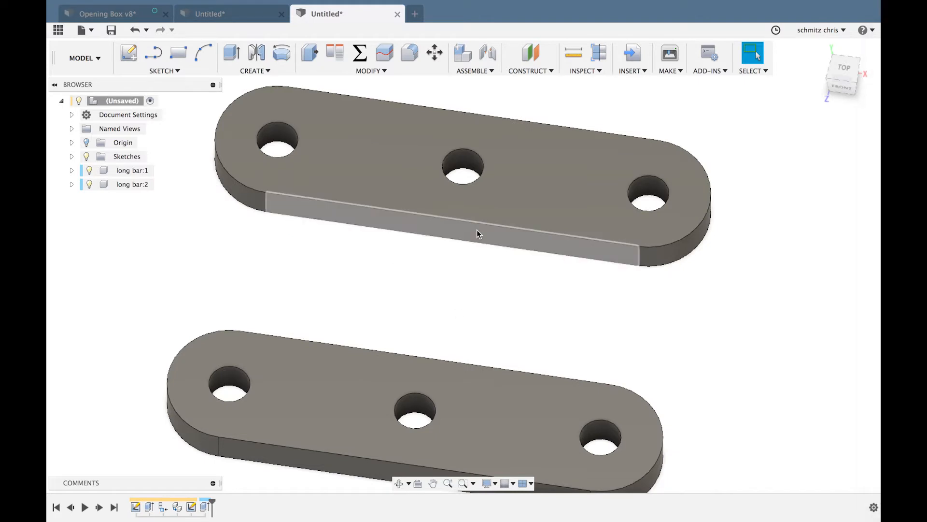
{"action": "scroll", "coordinate": [477, 230], "scroll_direction": "down", "scroll_amount": 3}
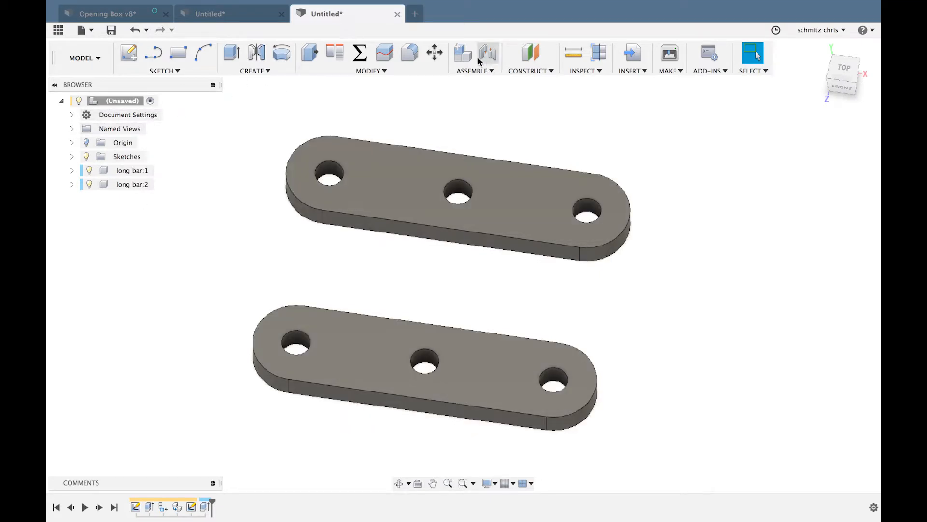
{"action": "left_click", "coordinate": [462, 53]}
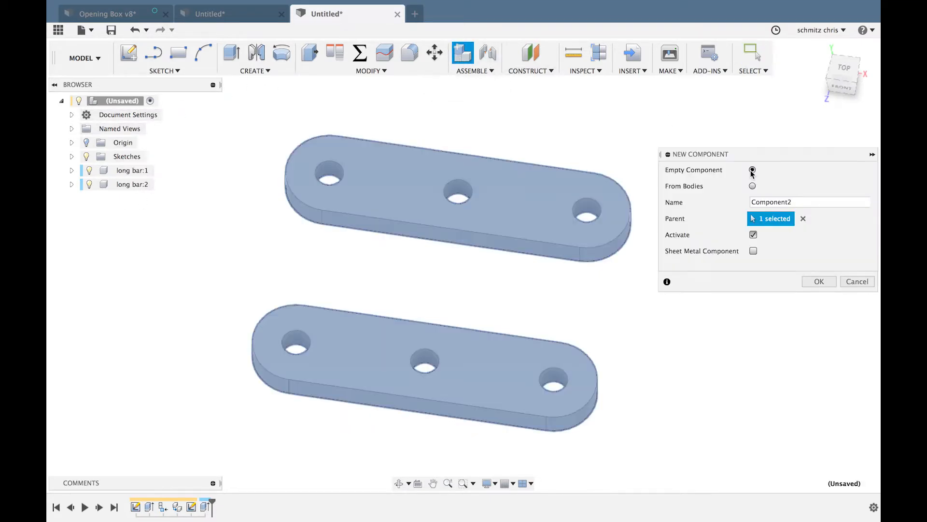
{"action": "double_click", "coordinate": [770, 201]}
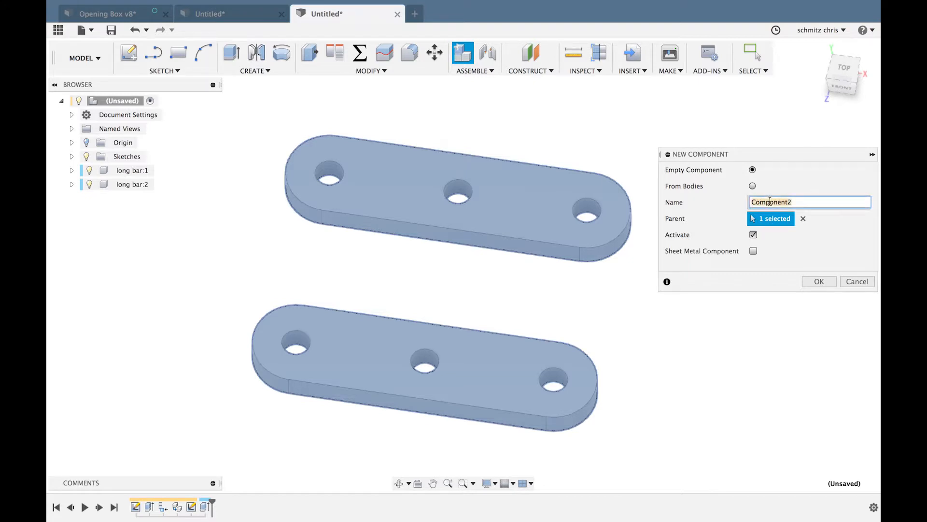
{"action": "type", "text": "short bar"}
{"action": "key", "text": "Return"}
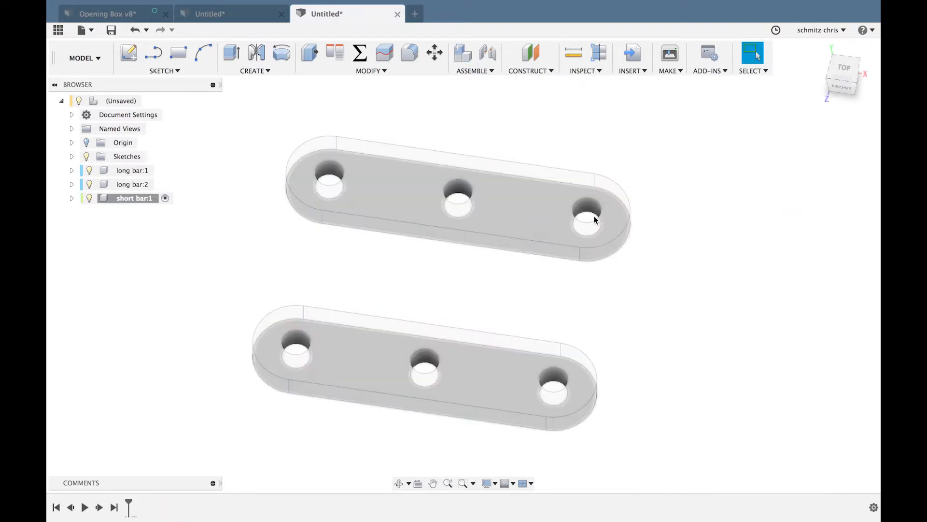
Start a sketch for the short bar on the original long bar's top face, with the origin hidden and viewed from the top
{"action": "key", "text": "F6"}
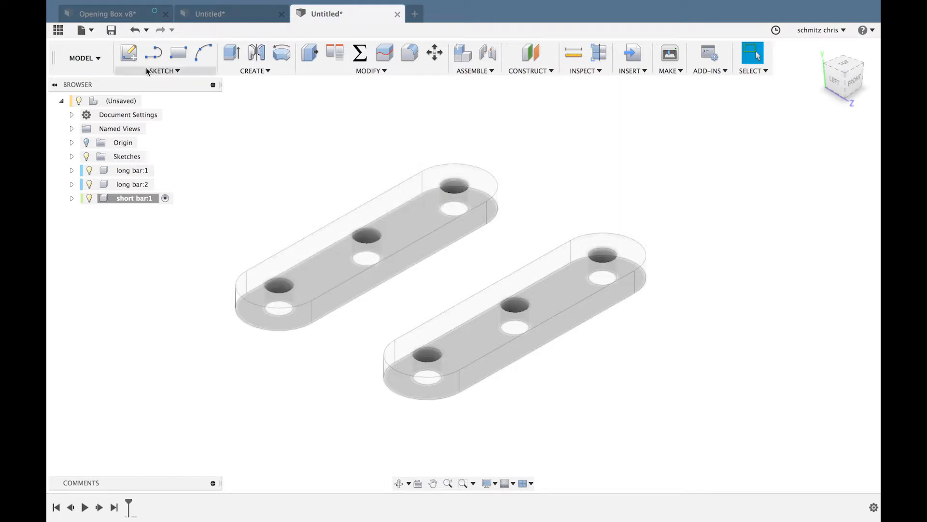
{"action": "left_click", "coordinate": [129, 53]}
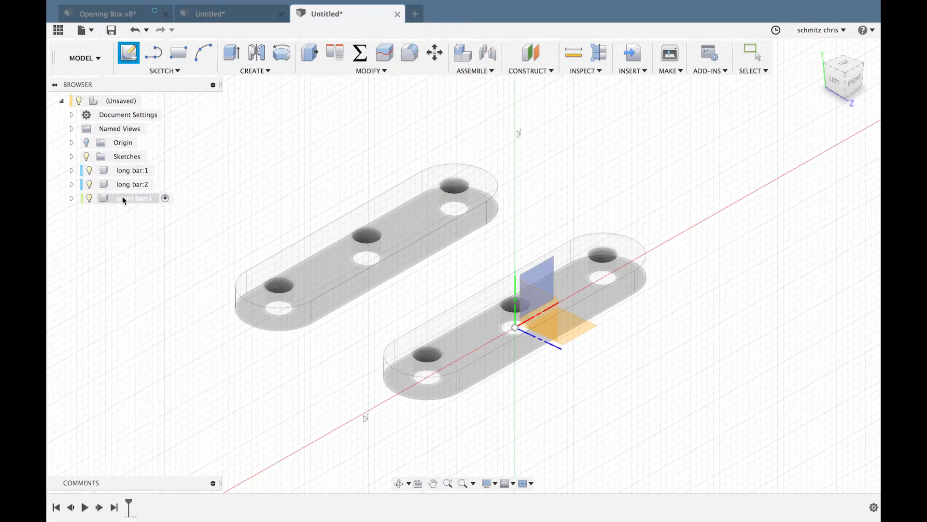
{"action": "left_click", "coordinate": [474, 327]}
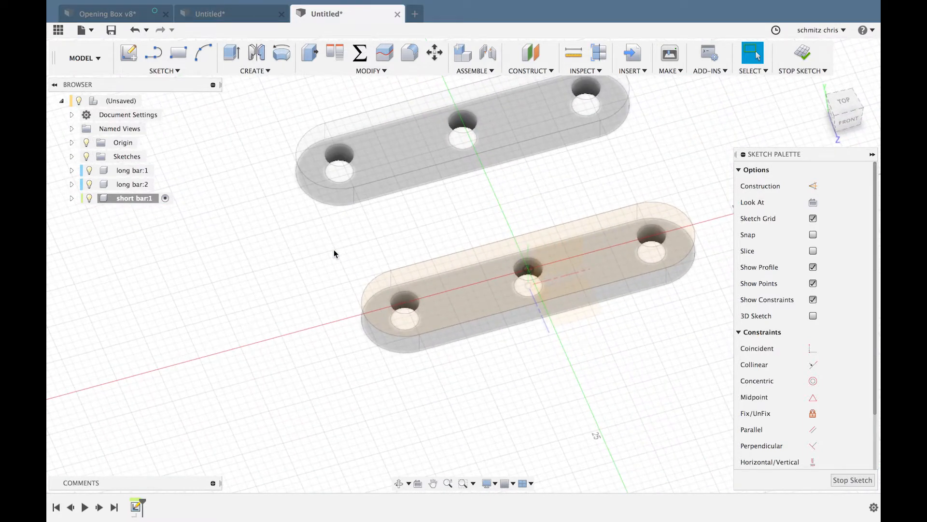
{"action": "left_click", "coordinate": [87, 142]}
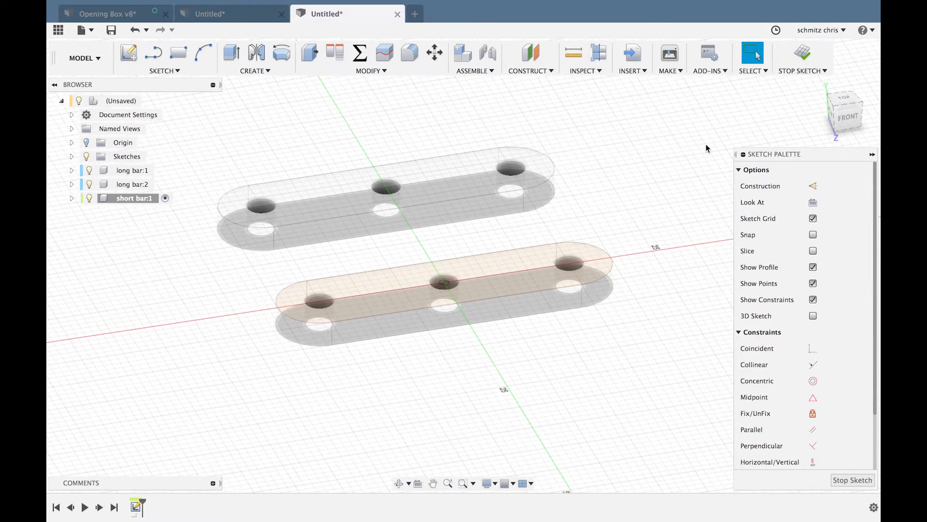
{"action": "left_click", "coordinate": [844, 99]}
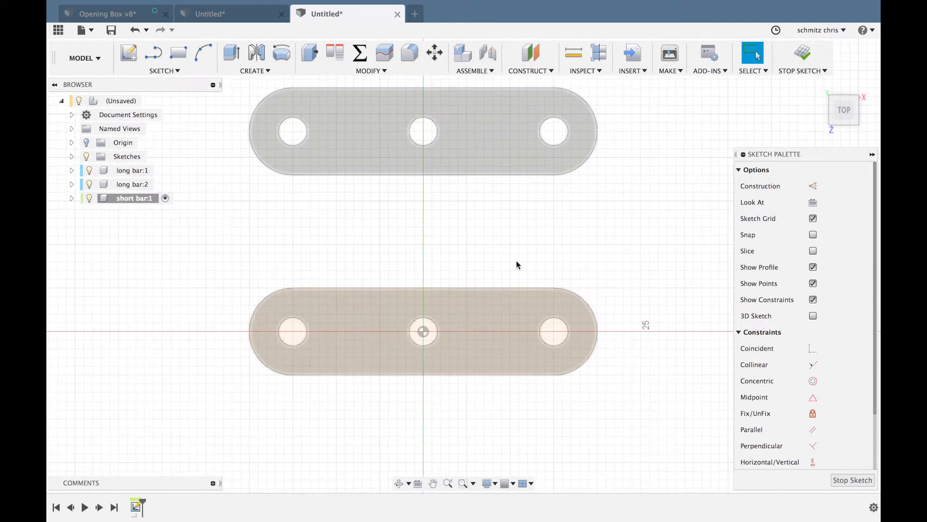
Draw a circle centred on the long bar's left end hole with its diameter set to bar_width
{"action": "key", "text": "s"}
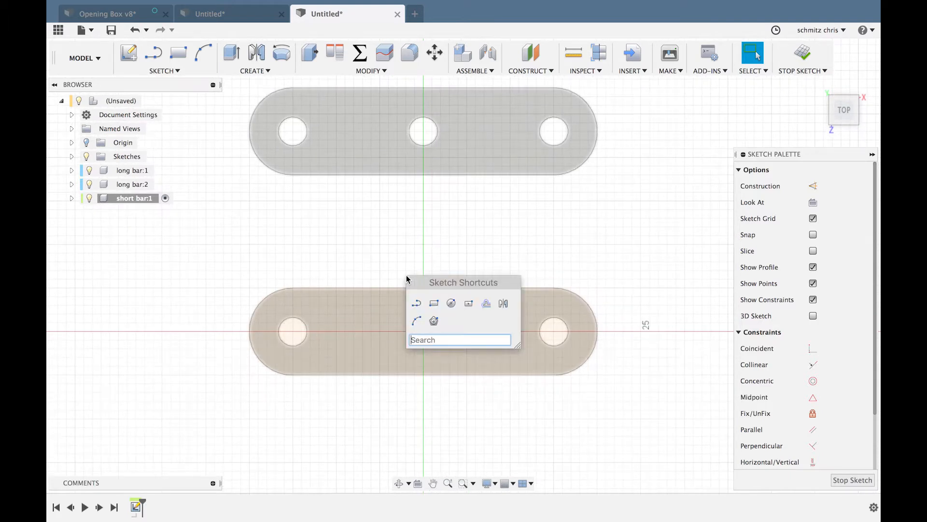
{"action": "left_click", "coordinate": [453, 303]}
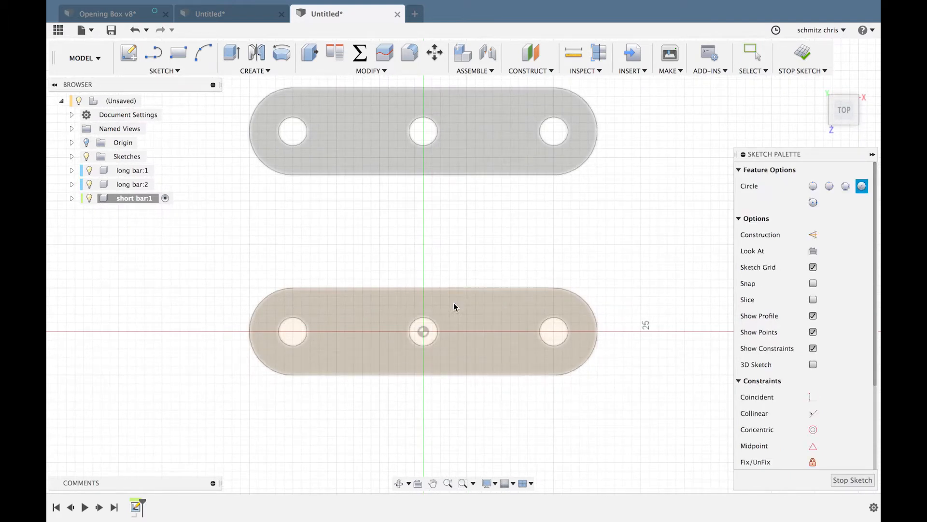
{"action": "left_click", "coordinate": [293, 332]}
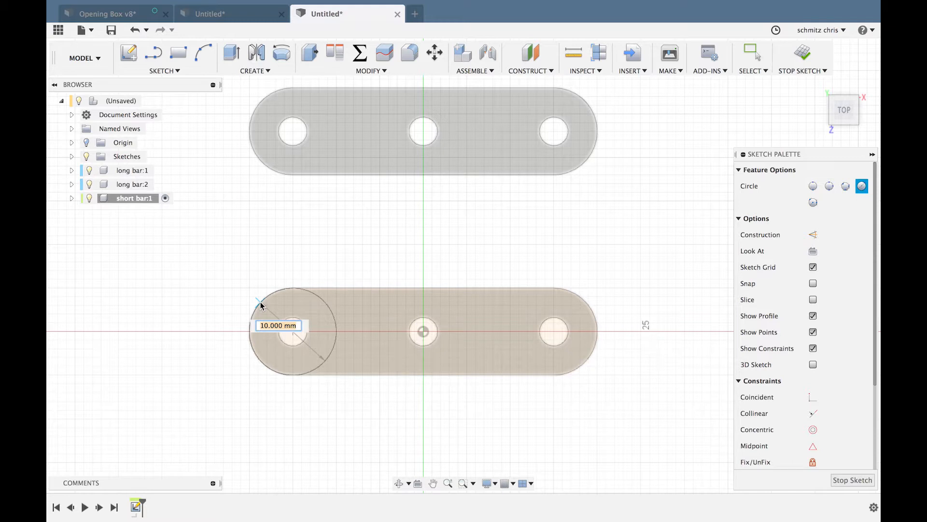
{"action": "type", "text": "b"}
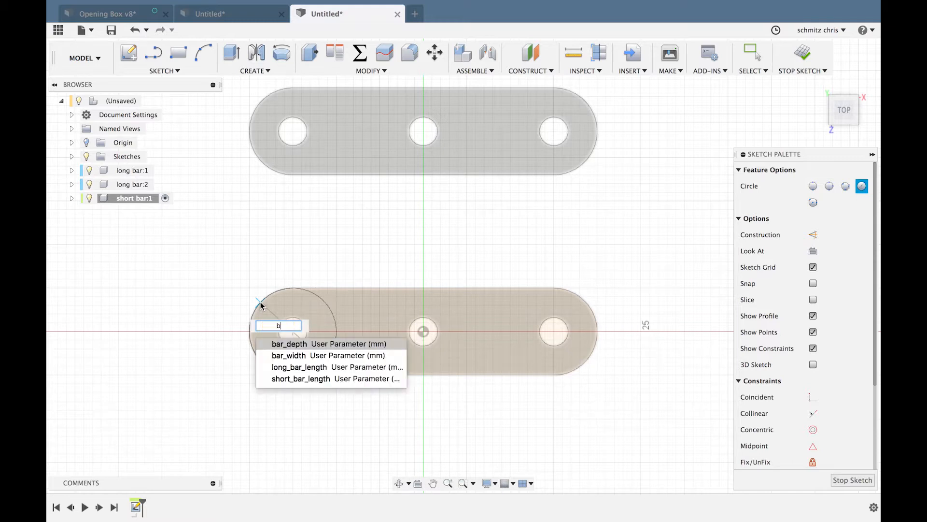
{"action": "type", "text": "ar"}
{"action": "key", "text": "Down"}
{"action": "key", "text": "Return"}
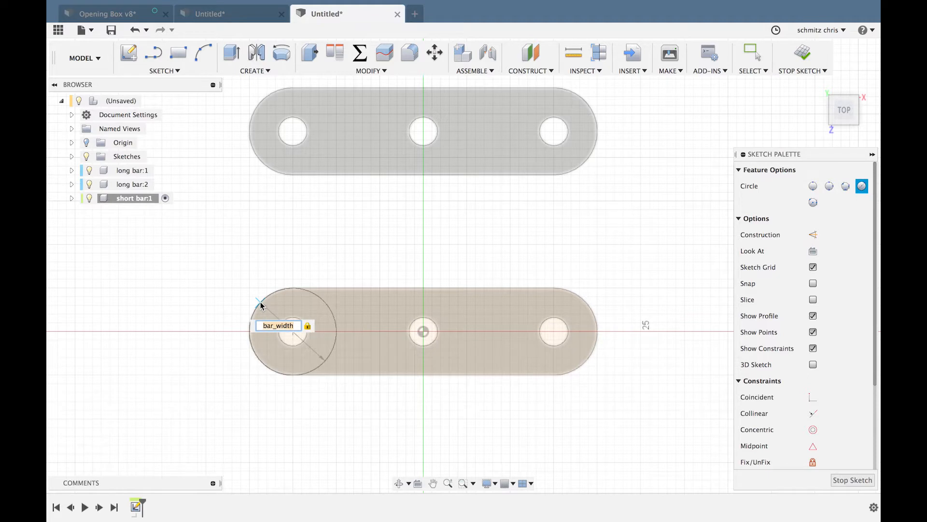
{"action": "key", "text": "Return"}
{"action": "key", "text": "Escape"}
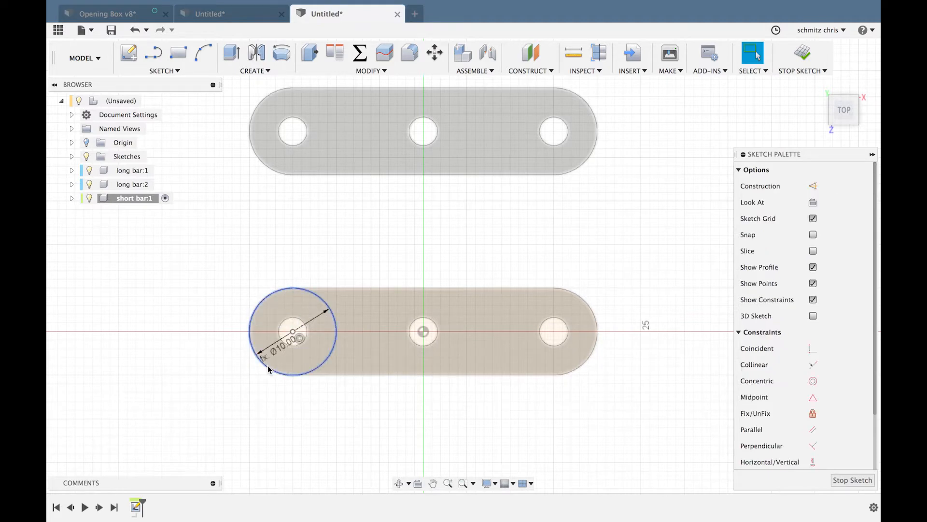
Draw a concentric inner circle at the left end hole with its diameter set to screw_hold_diameter
{"action": "key", "text": "s"}
{"action": "key", "text": "c"}
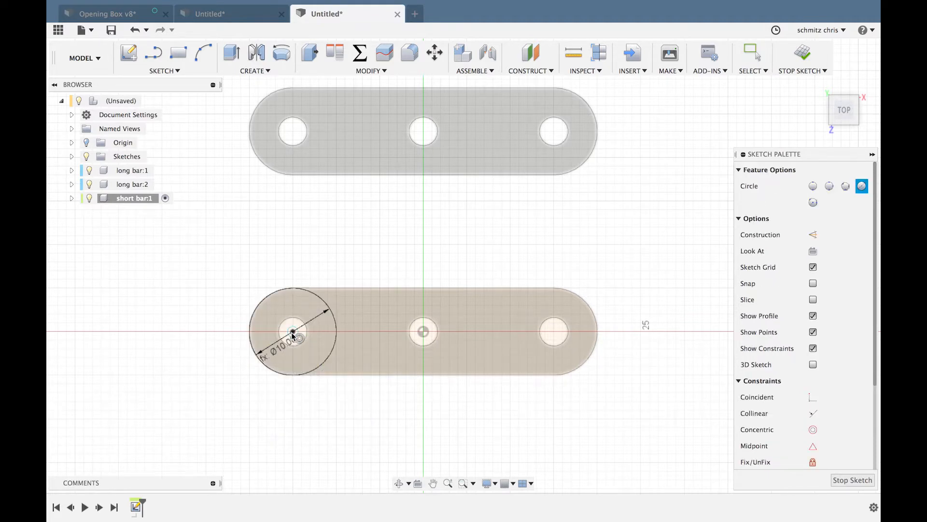
{"action": "left_click", "coordinate": [293, 332]}
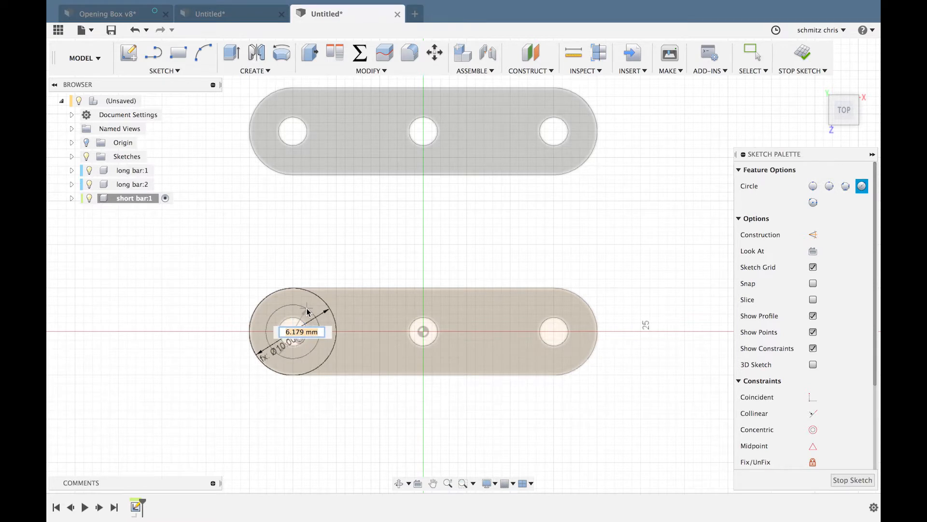
{"action": "type", "text": "s"}
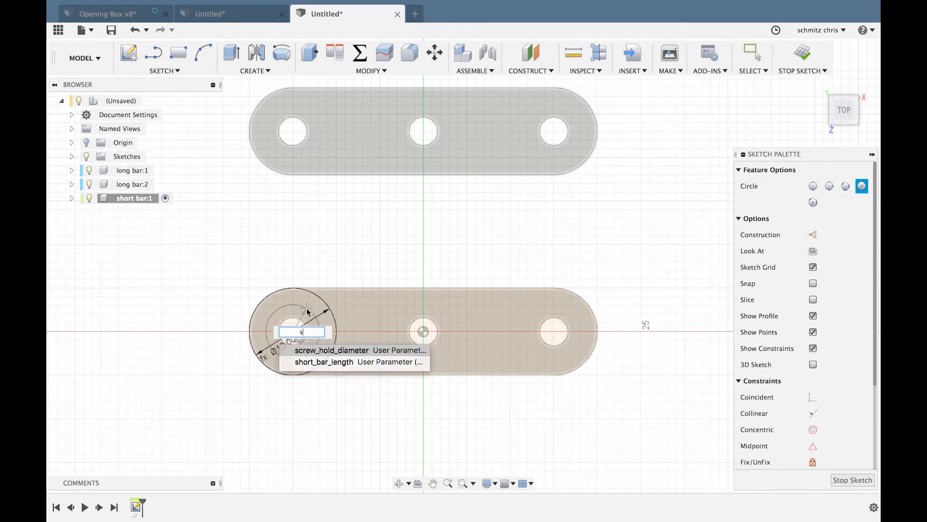
{"action": "key", "text": "Return"}
{"action": "key", "text": "Return"}
{"action": "key", "text": "Escape"}
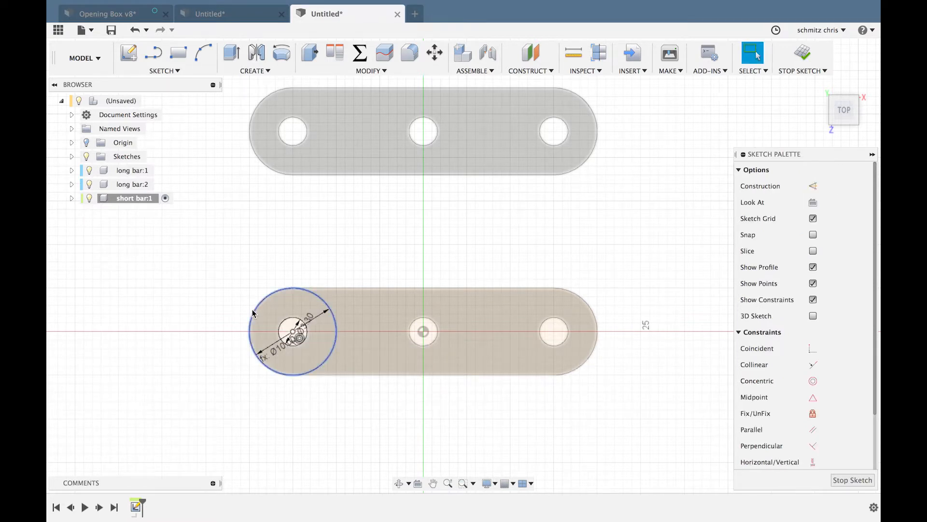
Draw a two-point rectangle about 23 mm long extending downward from the leftmost point of the outer circle
{"action": "scroll", "coordinate": [251, 305], "scroll_direction": "down", "scroll_amount": 5}
{"action": "key", "text": "s"}
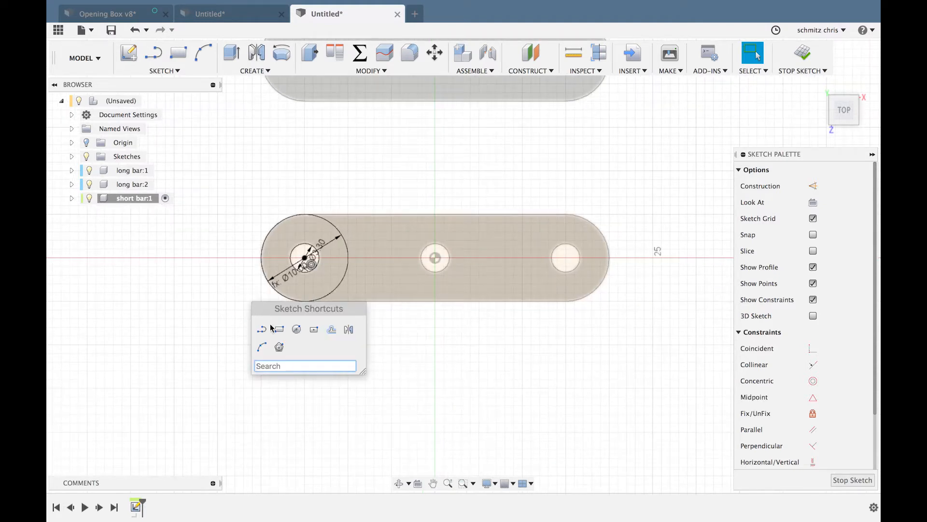
{"action": "left_click", "coordinate": [273, 329]}
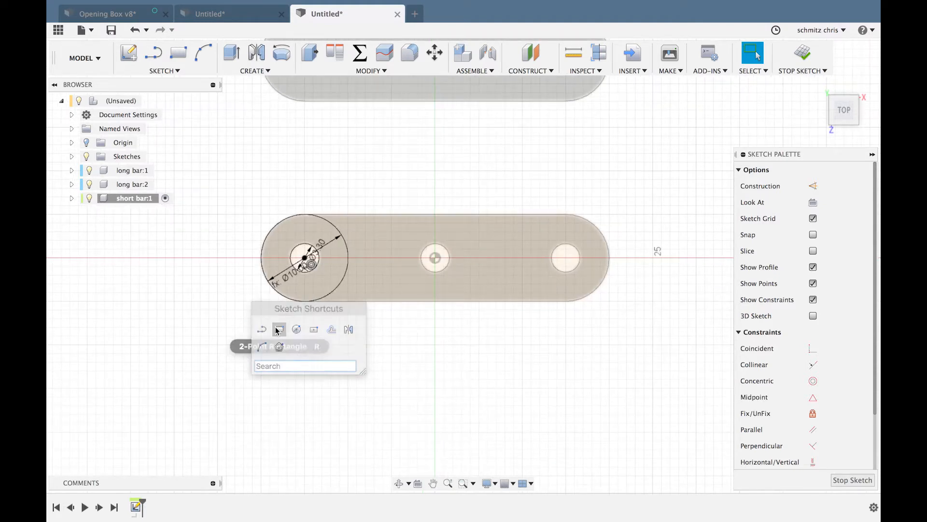
{"action": "left_click", "coordinate": [260, 258]}
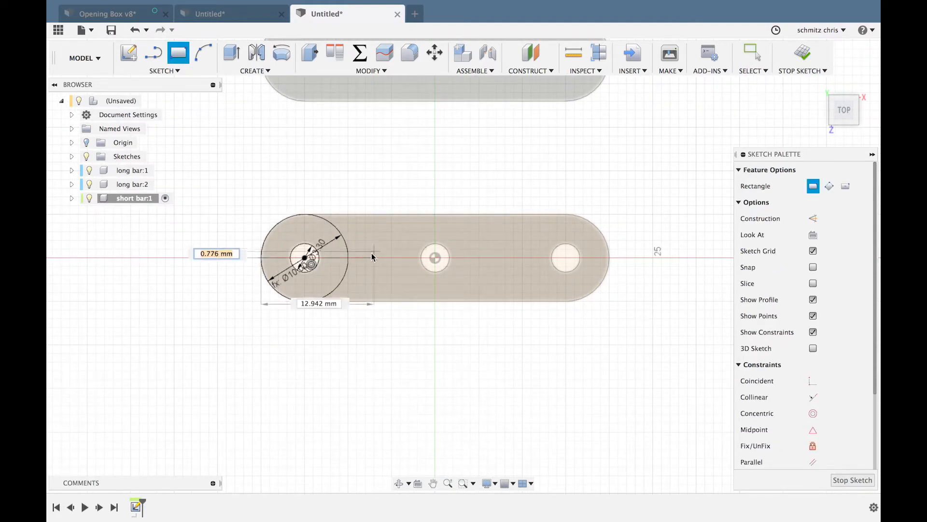
{"action": "left_click", "coordinate": [331, 460]}
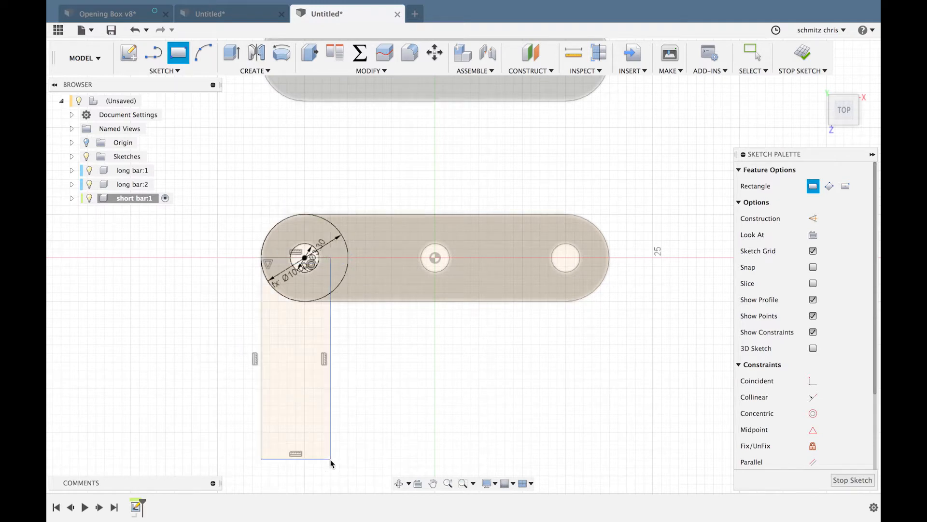
Dimension the rectangle's left edge with the parameter short_bar_length
{"action": "key", "text": "d"}
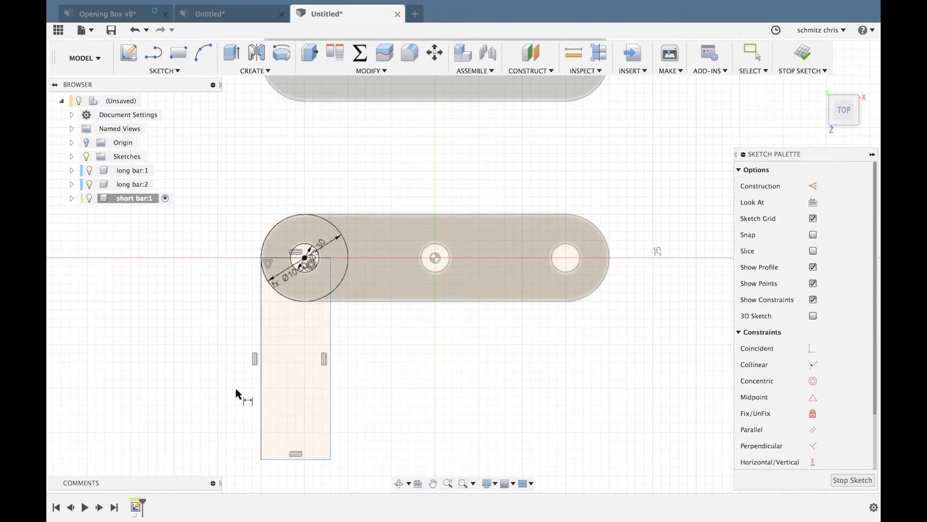
{"action": "left_click", "coordinate": [261, 394]}
{"action": "left_click", "coordinate": [195, 391]}
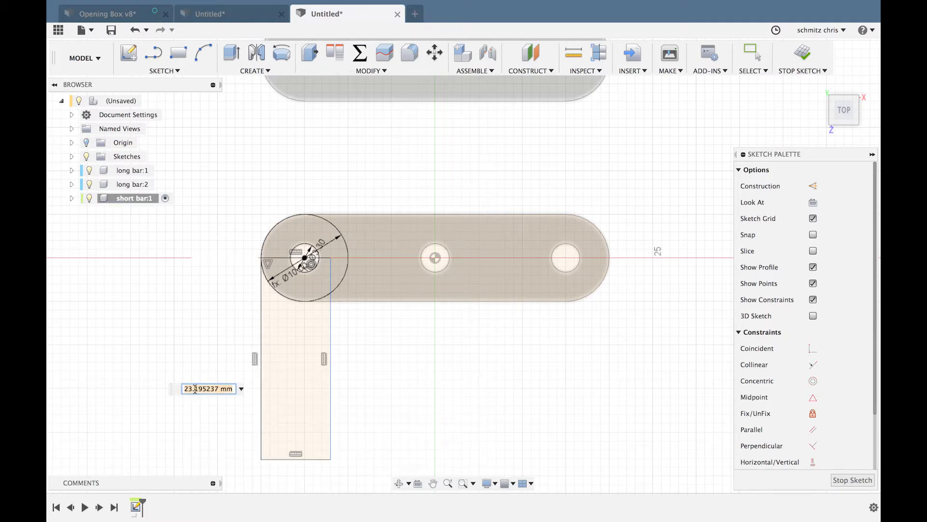
{"action": "type", "text": "short_bar_length"}
{"action": "key", "text": "Return"}
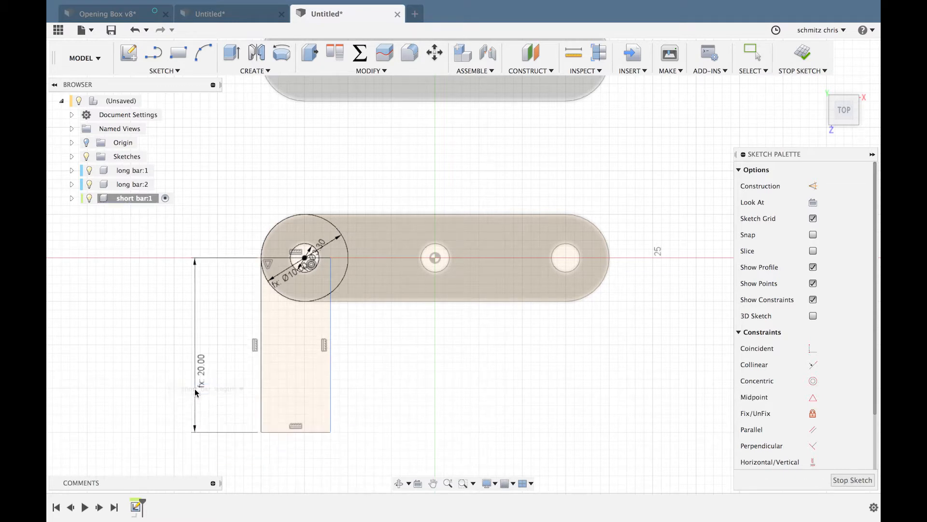
Dimension the short bar rectangle's bottom edge with the parameter bar_width
{"action": "key", "text": "Escape"}
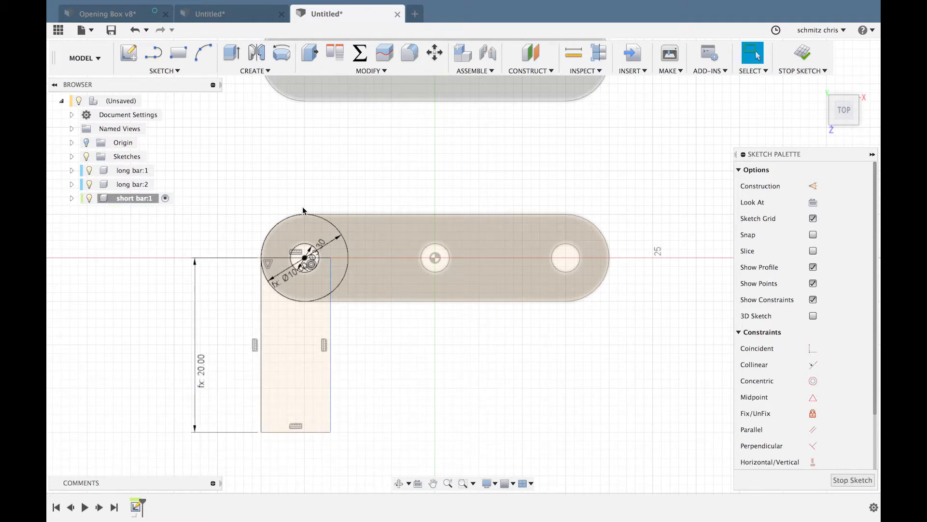
{"action": "key", "text": "d"}
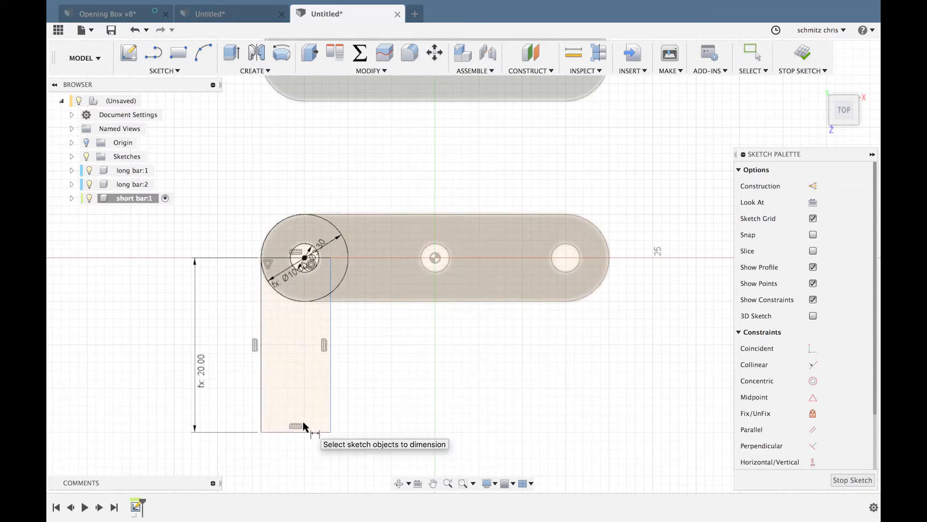
{"action": "left_click", "coordinate": [305, 431]}
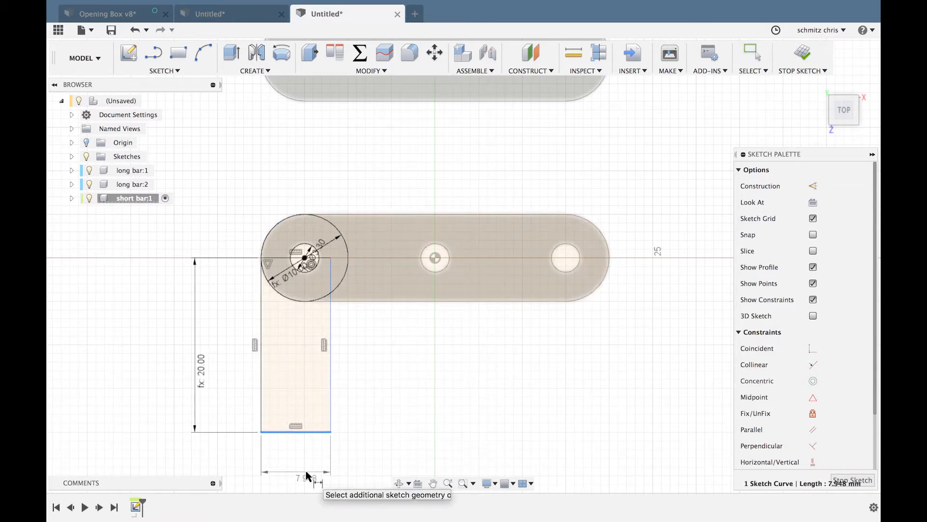
{"action": "left_click", "coordinate": [307, 474]}
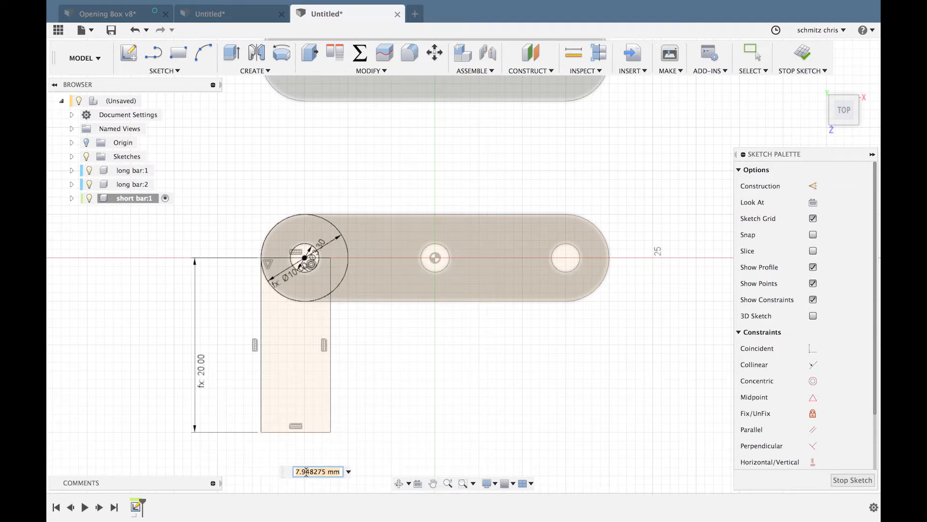
{"action": "type", "text": "b"}
{"action": "key", "text": "Down"}
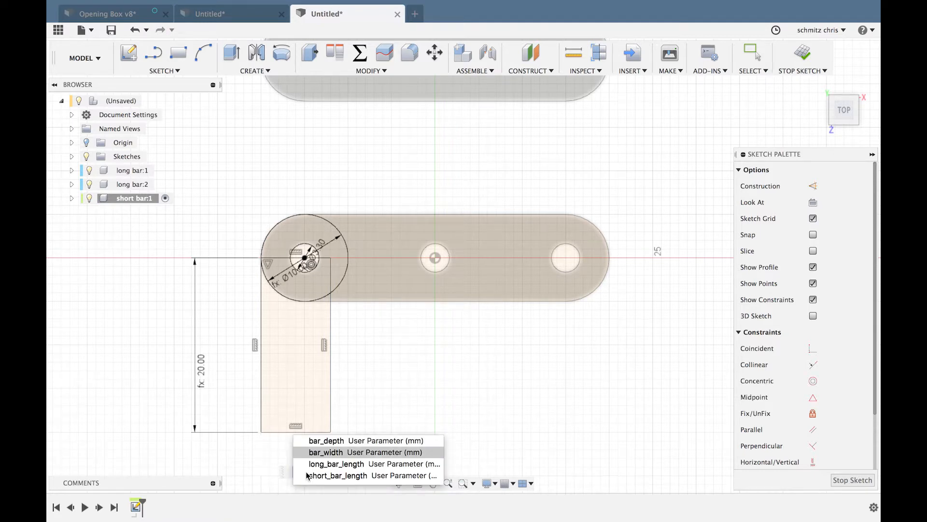
{"action": "key", "text": "Return"}
{"action": "key", "text": "Return"}
Draw a line across the rectangle between the midpoints of its two long sides
{"action": "scroll", "coordinate": [306, 464], "scroll_direction": "down", "scroll_amount": 5}
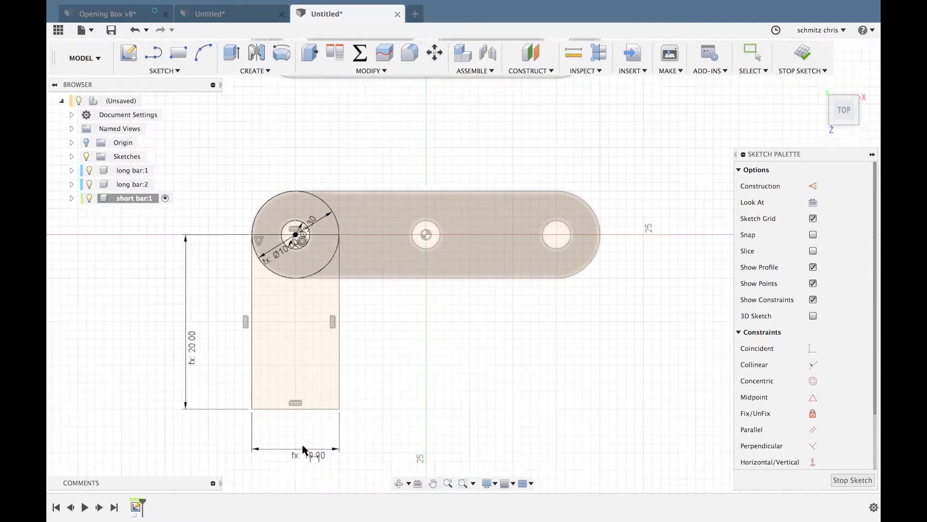
{"action": "key", "text": "l"}
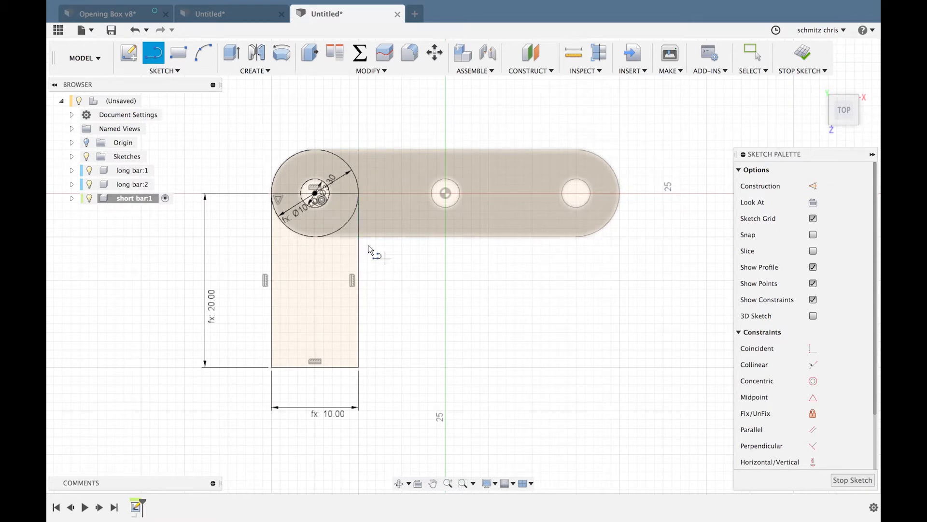
{"action": "left_click", "coordinate": [360, 285]}
{"action": "left_click", "coordinate": [271, 281]}
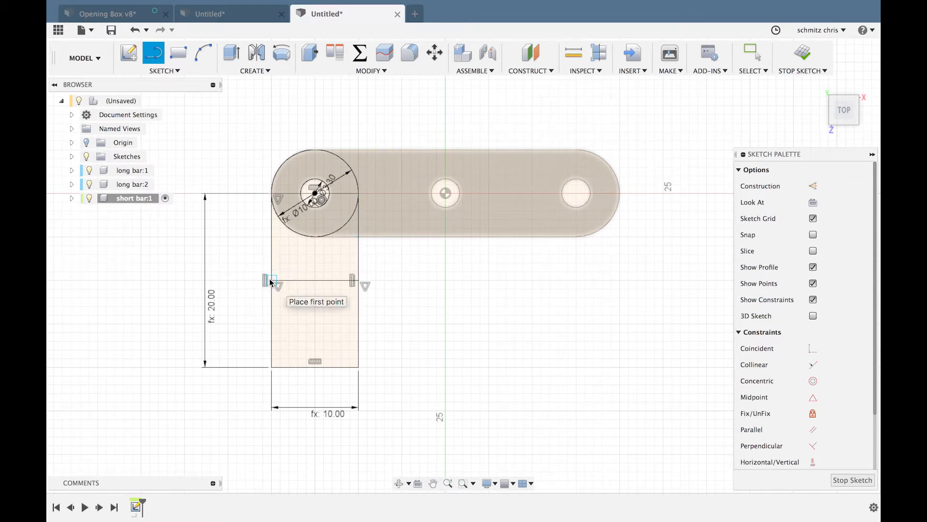
{"action": "key", "text": "Escape"}
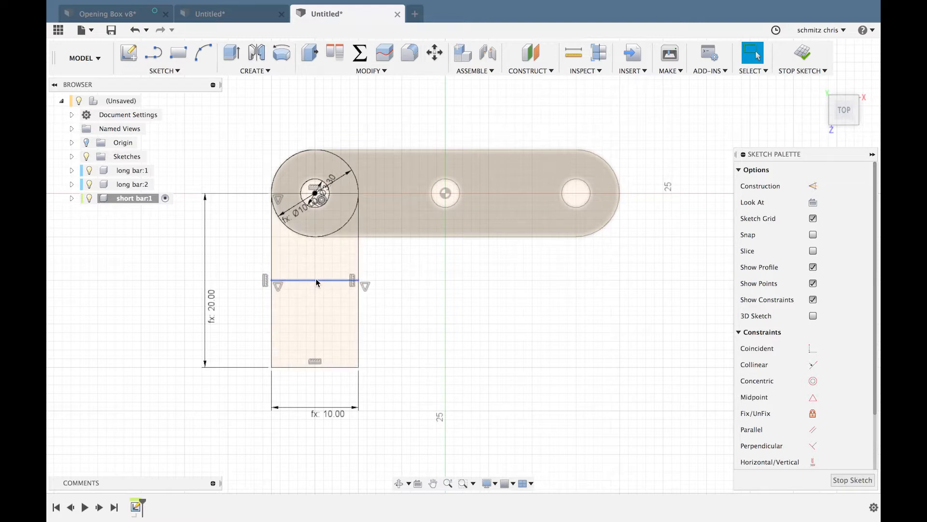
Mirror the outer circle and the concentric hole circle across the rectangle's midline to the other end of the short bar
{"action": "scroll", "coordinate": [316, 279], "scroll_direction": "down", "scroll_amount": 10, "text": "shift"}
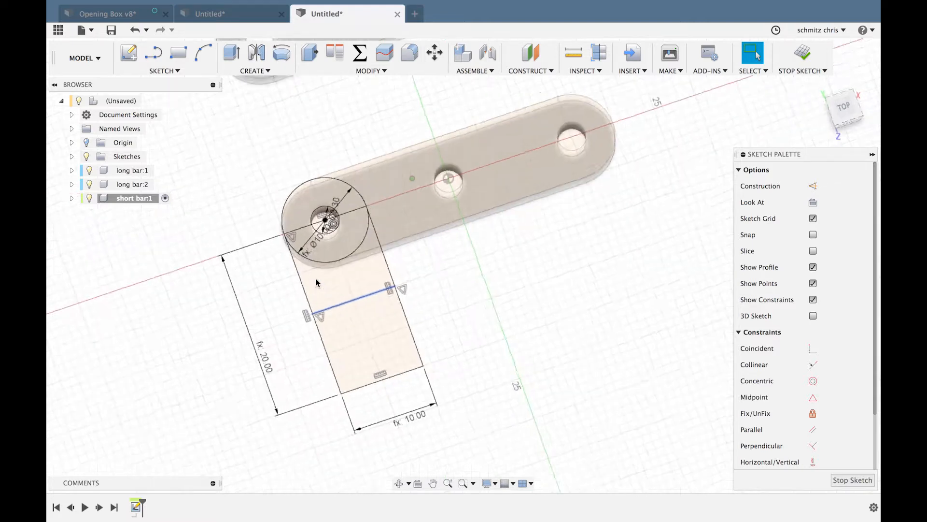
{"action": "scroll", "coordinate": [340, 309], "scroll_direction": "up", "scroll_amount": 3}
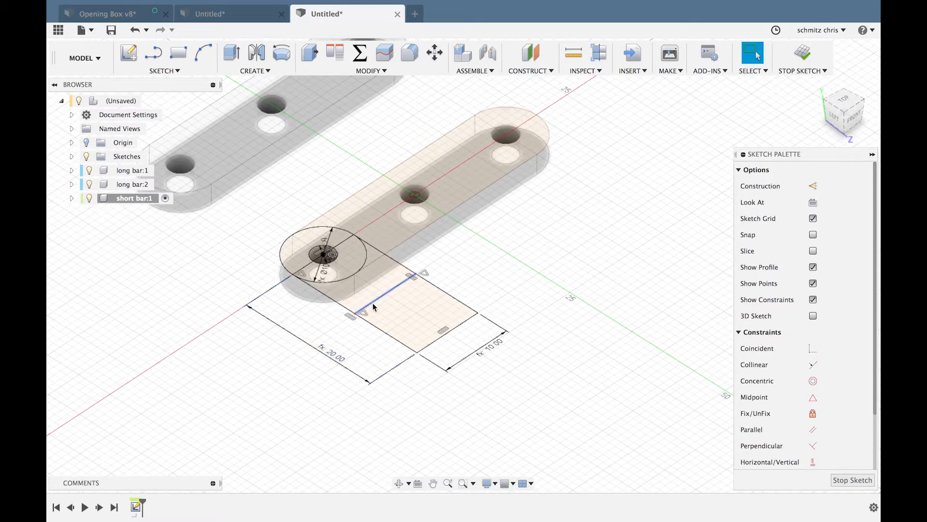
{"action": "left_click", "coordinate": [845, 105]}
{"action": "scroll", "coordinate": [742, 313], "scroll_direction": "down", "scroll_amount": 3}
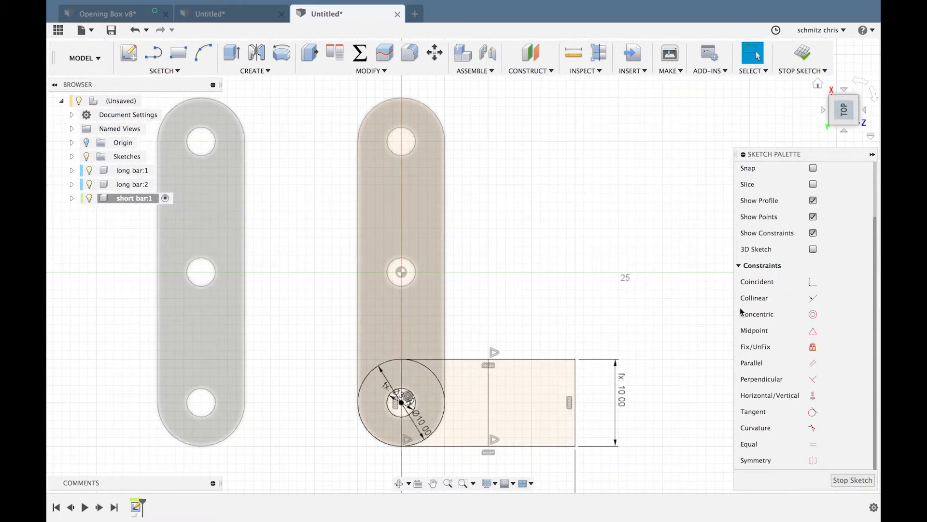
{"action": "scroll", "coordinate": [556, 315], "scroll_direction": "down", "scroll_amount": 3}
{"action": "scroll", "coordinate": [555, 315], "scroll_direction": "right", "scroll_amount": 4}
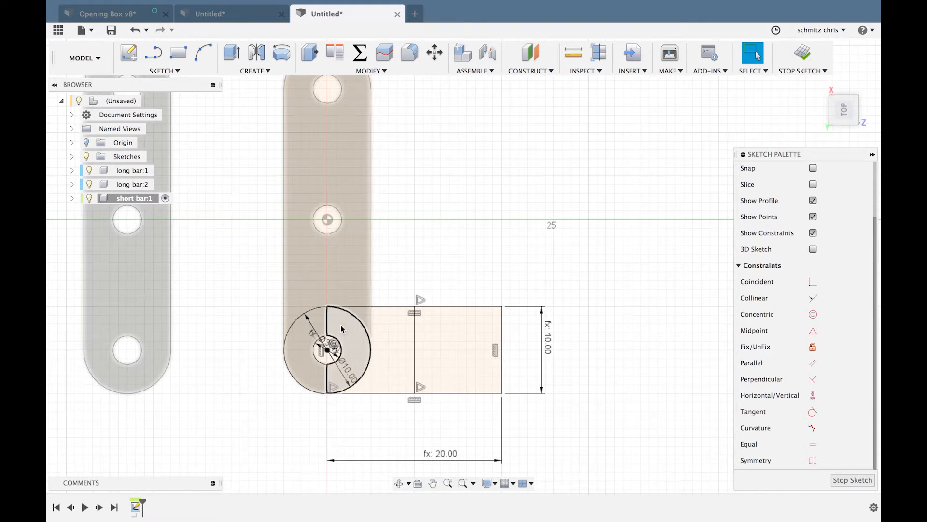
{"action": "key", "text": "s"}
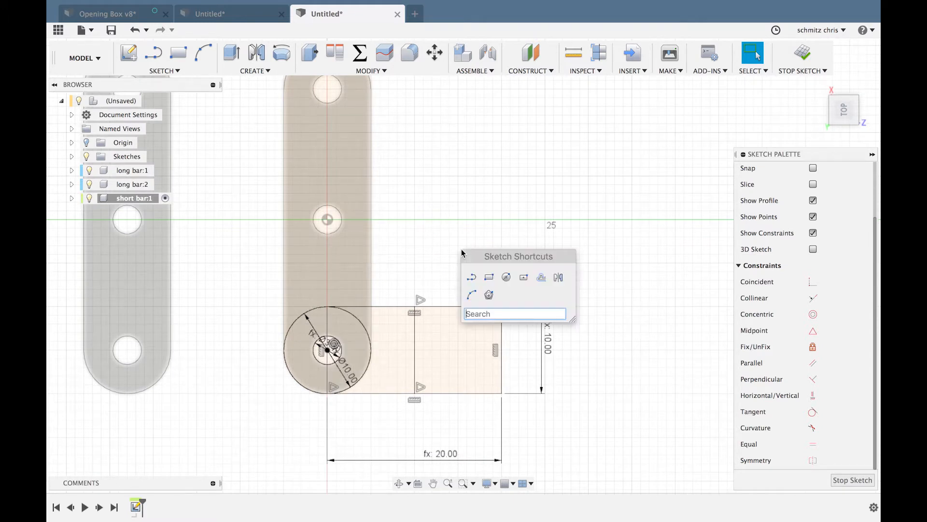
{"action": "left_click", "coordinate": [547, 278]}
{"action": "left_click", "coordinate": [367, 333]}
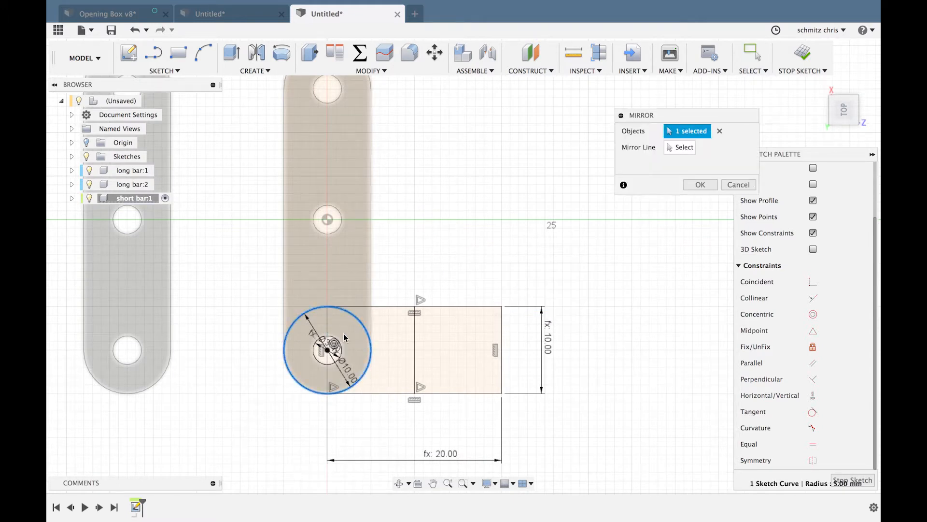
{"action": "left_click", "coordinate": [341, 343]}
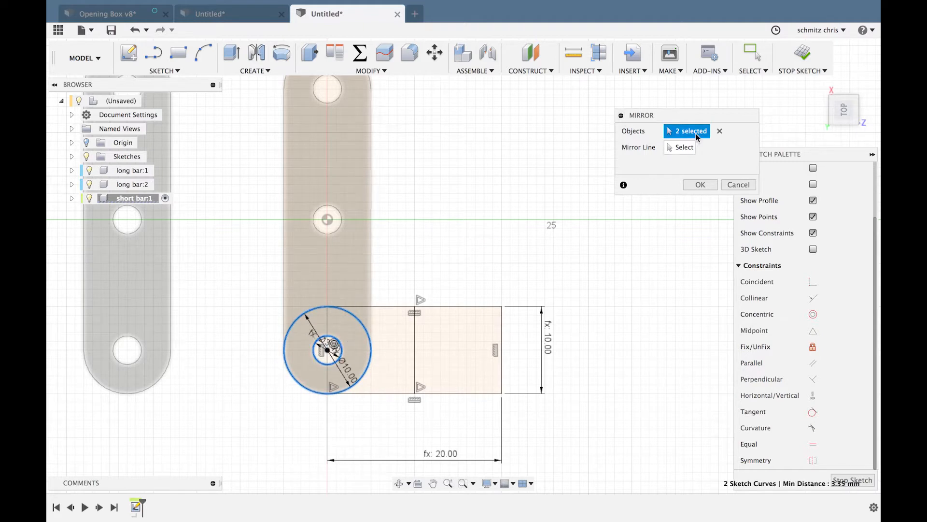
{"action": "left_click", "coordinate": [689, 147]}
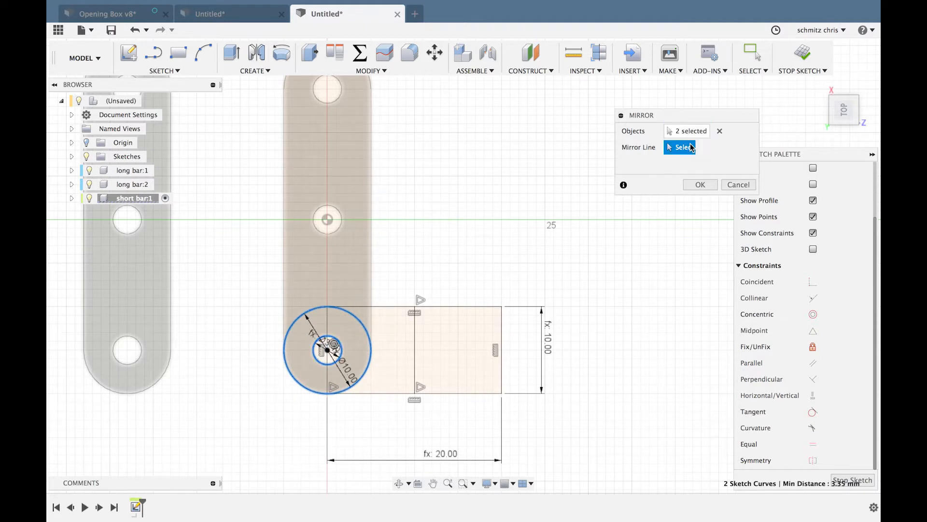
{"action": "left_click", "coordinate": [414, 355]}
{"action": "left_click", "coordinate": [699, 184]}
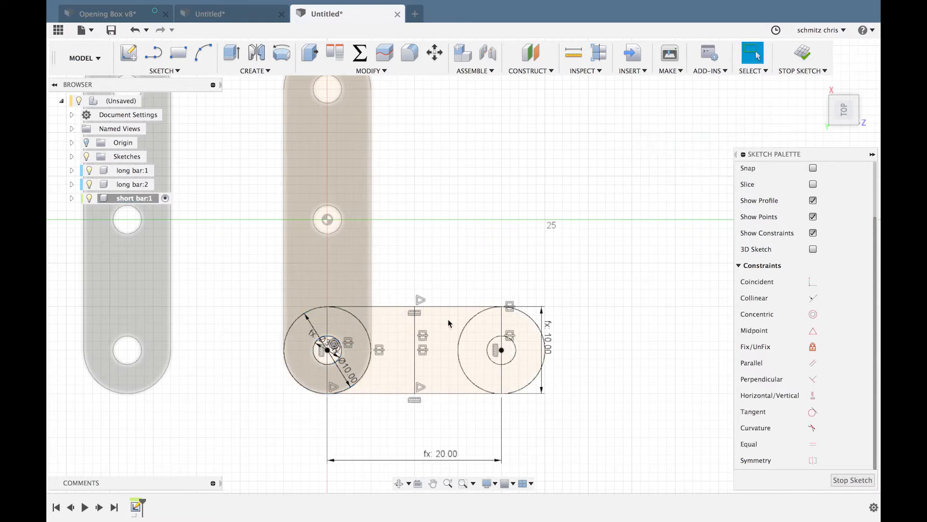
Extrude all short bar profiles except the two screw holes as a new body with the distance set to bar_depth
{"action": "middle_click_drag", "start_coordinate": [475, 361], "coordinate": [478, 348], "text": "shift"}
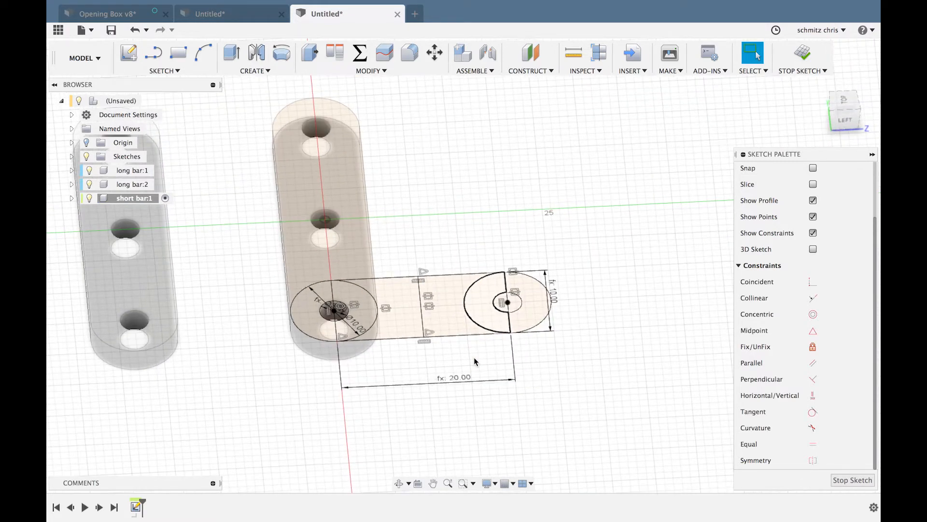
{"action": "key", "text": "q"}
{"action": "left_click", "coordinate": [526, 309]}
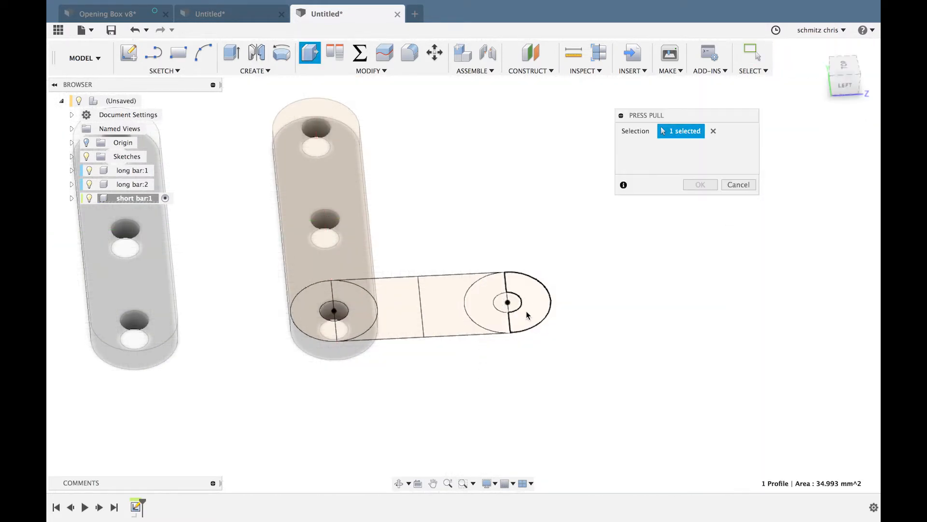
{"action": "left_click", "coordinate": [478, 312]}
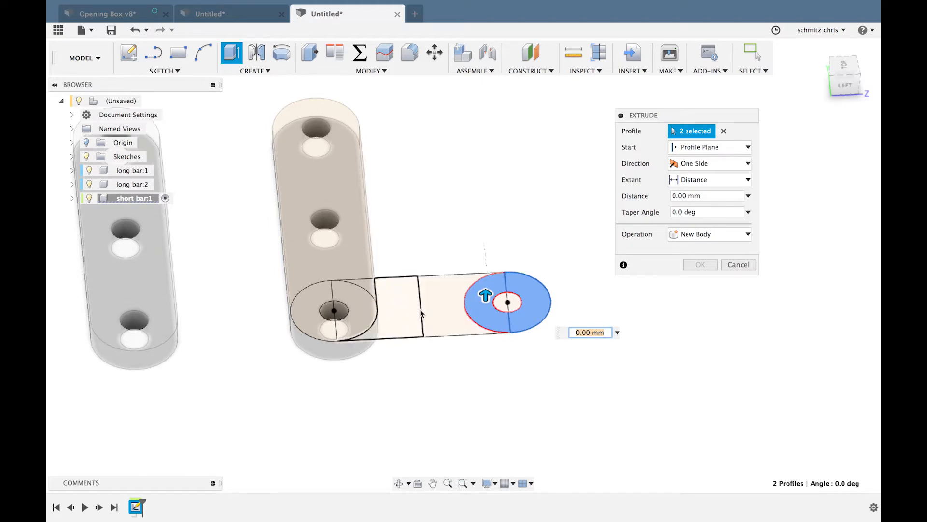
{"action": "left_click", "coordinate": [434, 311]}
{"action": "left_click", "coordinate": [394, 315]}
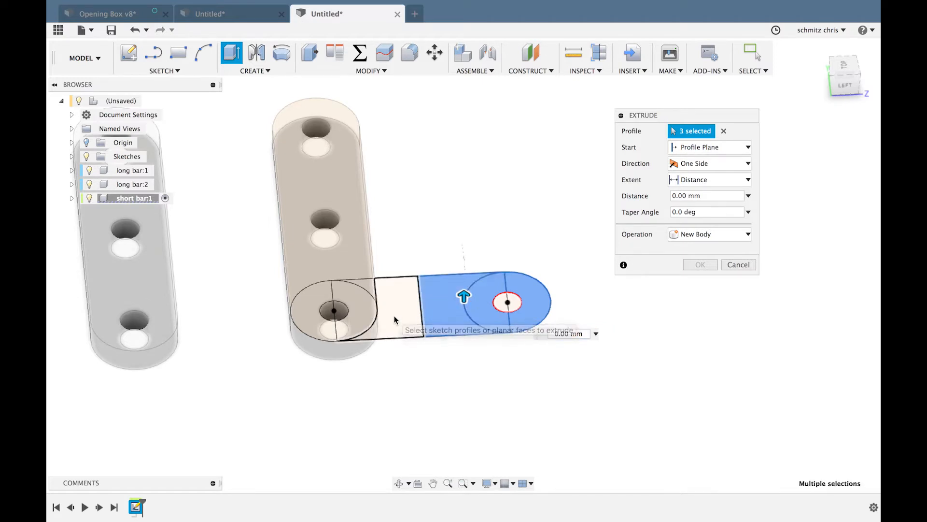
{"action": "left_click", "coordinate": [351, 312]}
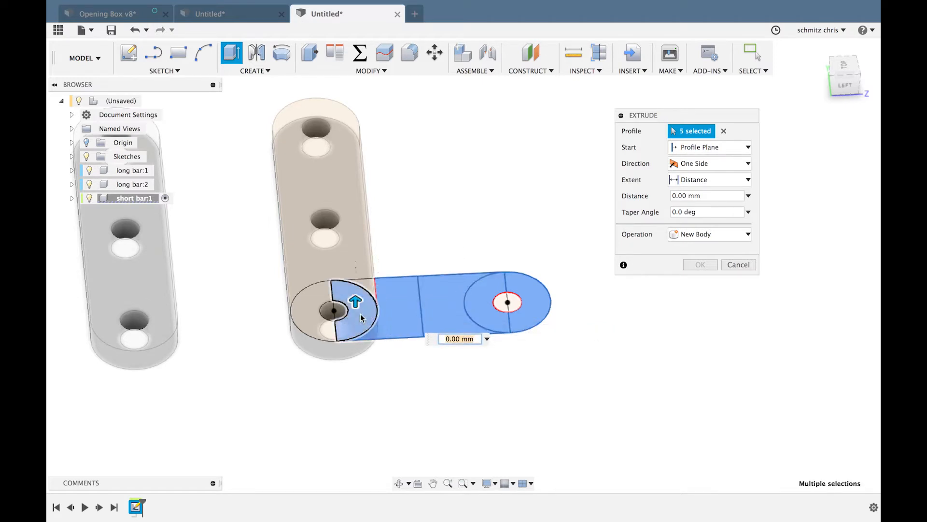
{"action": "left_click", "coordinate": [310, 324]}
{"action": "scroll", "coordinate": [310, 323], "scroll_direction": "right", "scroll_amount": 10, "text": "shift"}
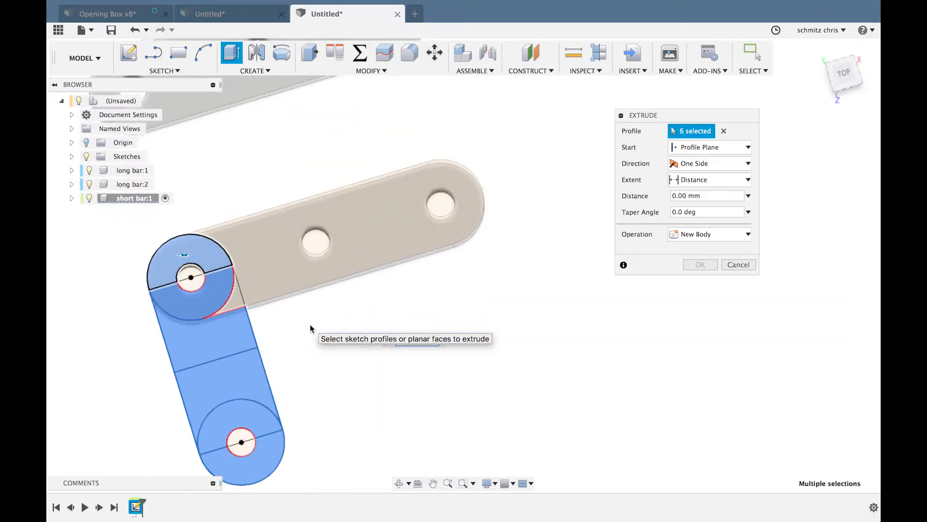
{"action": "left_click", "coordinate": [235, 301]}
{"action": "scroll", "coordinate": [236, 301], "scroll_direction": "right", "scroll_amount": 10, "text": "shift"}
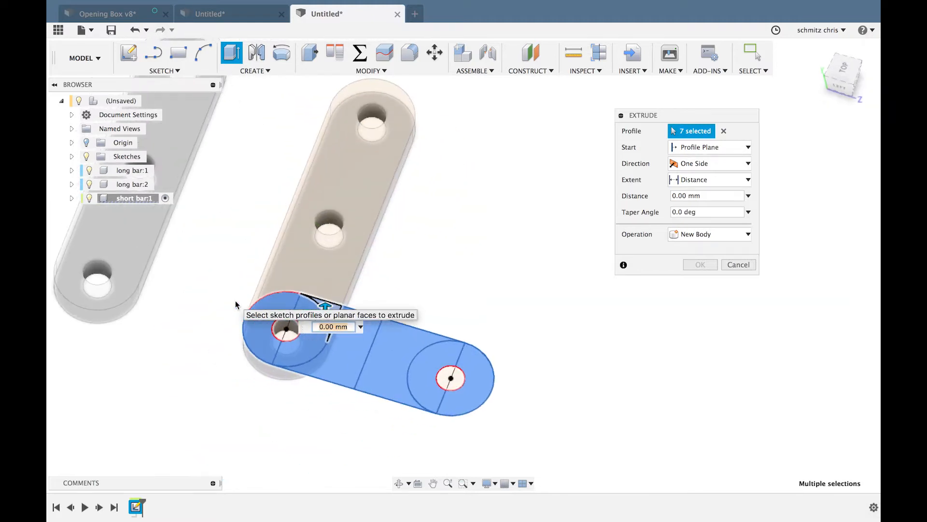
{"action": "type", "text": "bar"}
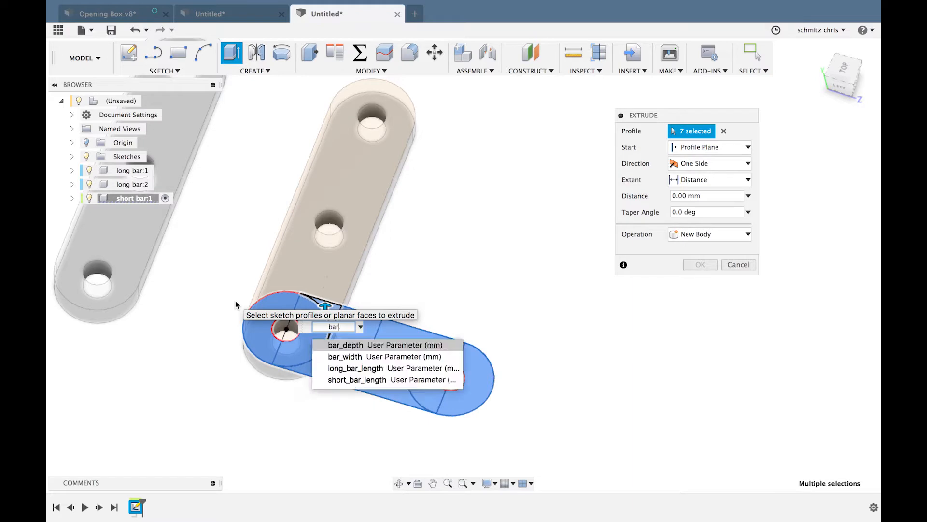
{"action": "key", "text": "Return"}
{"action": "key", "text": "Return"}
Activate the top-level component and create a copy of the short bar component moved -15 mm in X
{"action": "scroll", "coordinate": [236, 300], "scroll_direction": "right", "scroll_amount": 10, "text": "shift"}
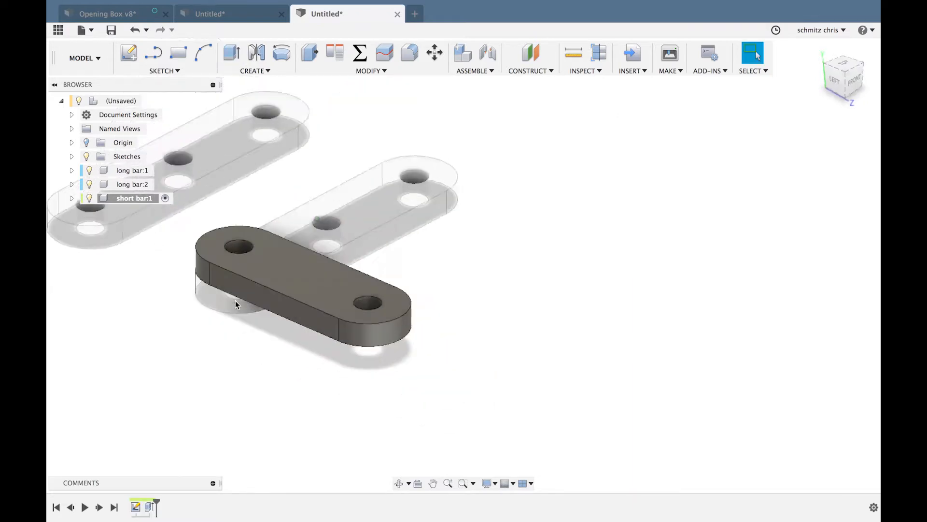
{"action": "left_click", "coordinate": [150, 101]}
{"action": "right_click", "coordinate": [132, 201]}
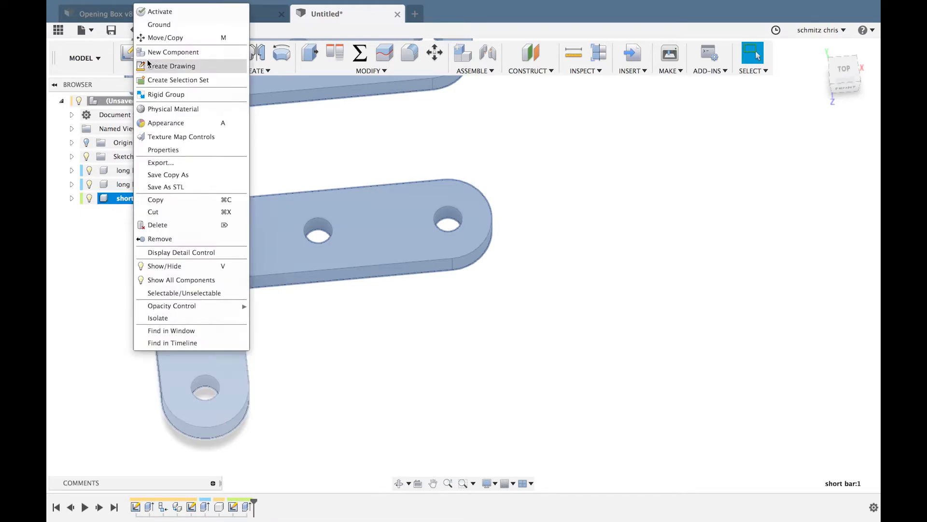
{"action": "left_click", "coordinate": [169, 39]}
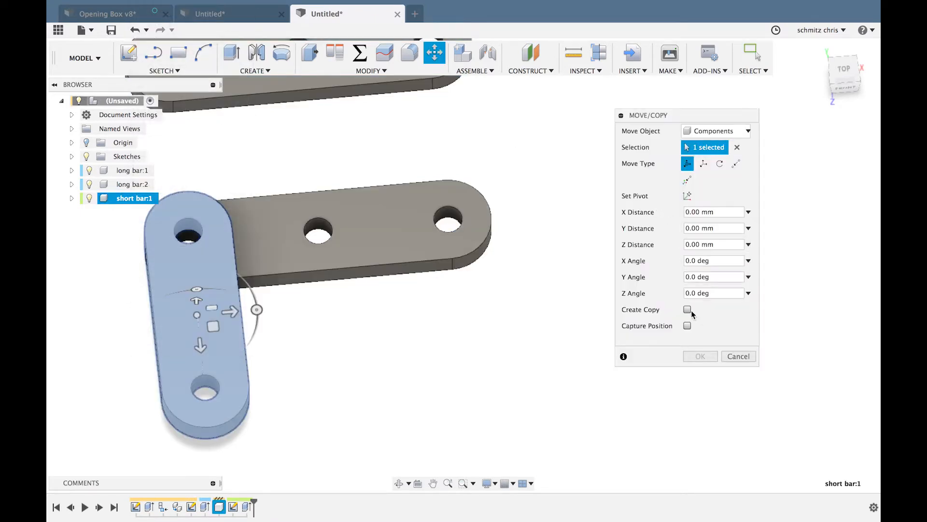
{"action": "left_click", "coordinate": [687, 309]}
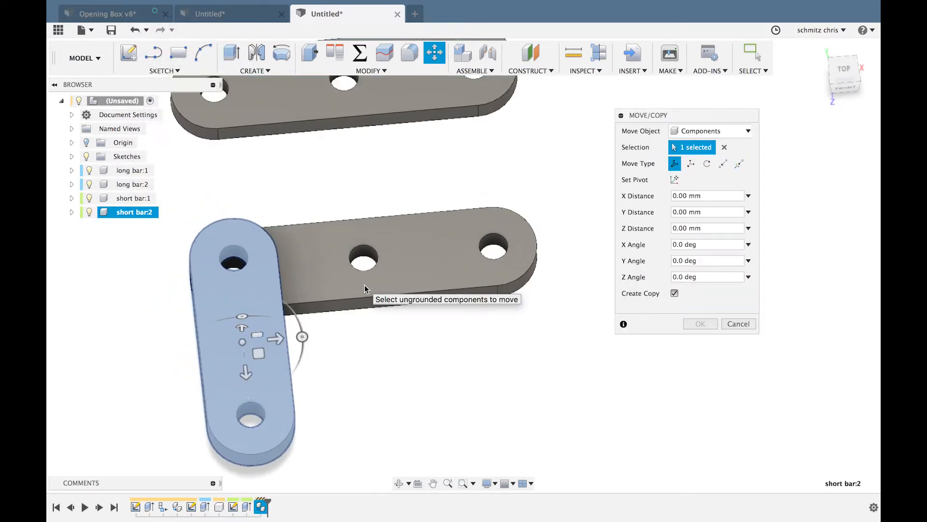
{"action": "left_click_drag", "start_coordinate": [262, 336], "coordinate": [150, 350]}
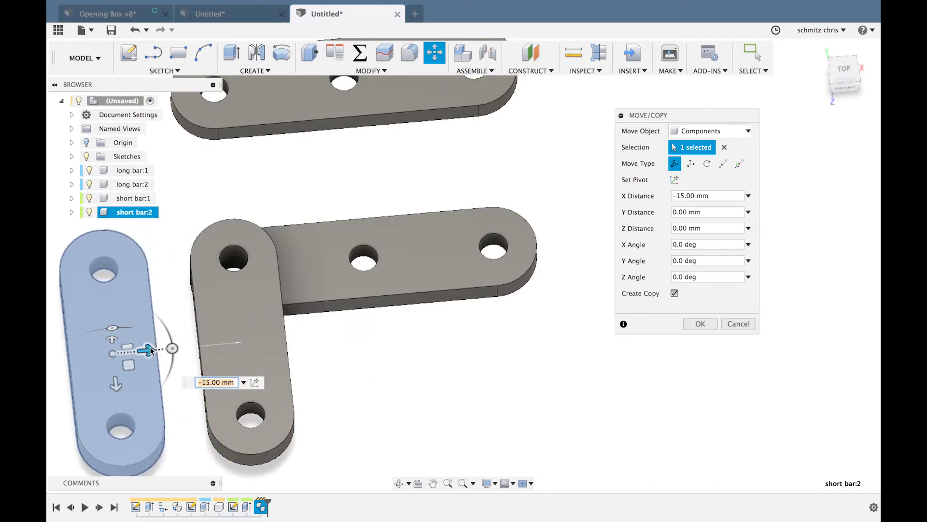
{"action": "key", "text": "Return"}
Set the user parameter short_bar_length to 10 mm
{"action": "key", "text": "F6"}
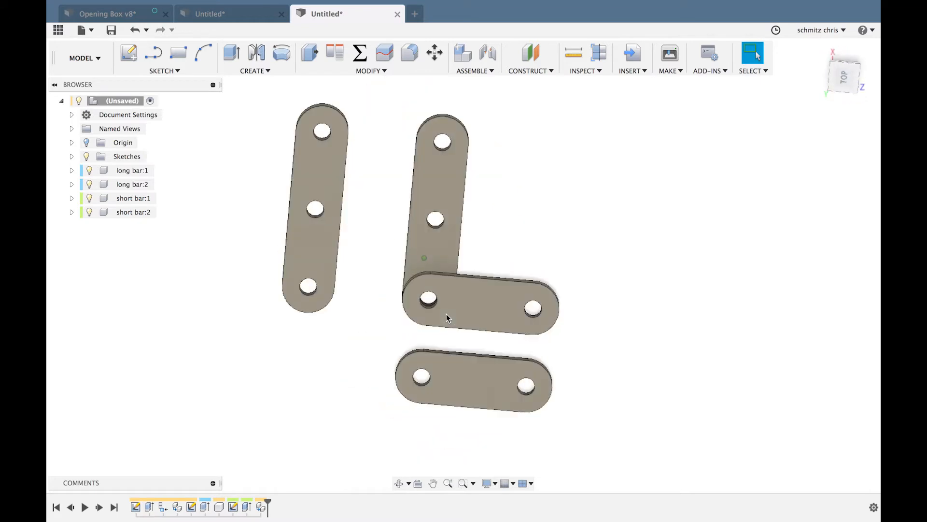
{"action": "left_click", "coordinate": [359, 53]}
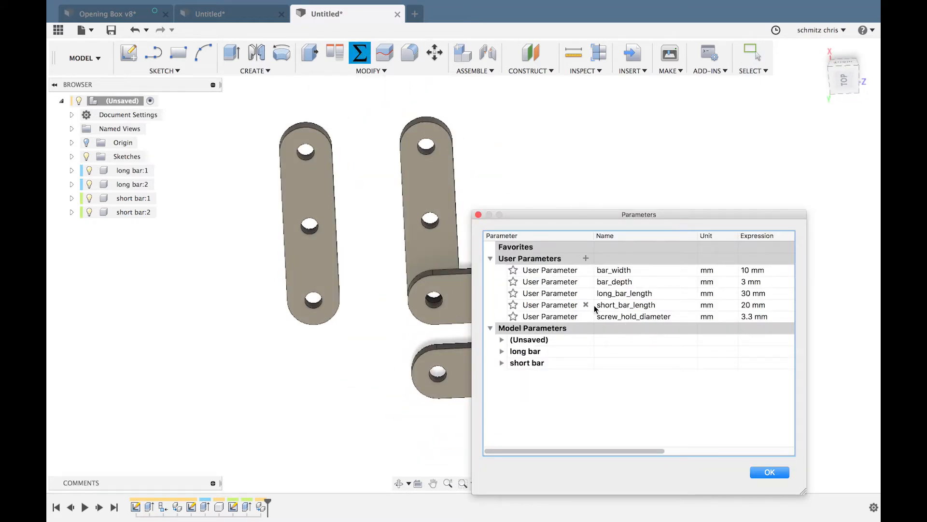
{"action": "double_click", "coordinate": [746, 306]}
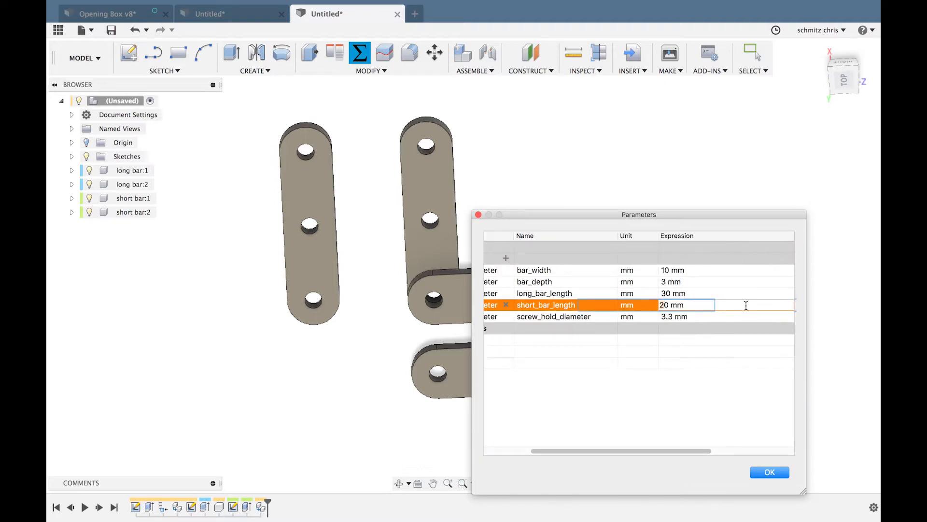
{"action": "type", "text": "1"}
{"action": "key", "text": "Return"}
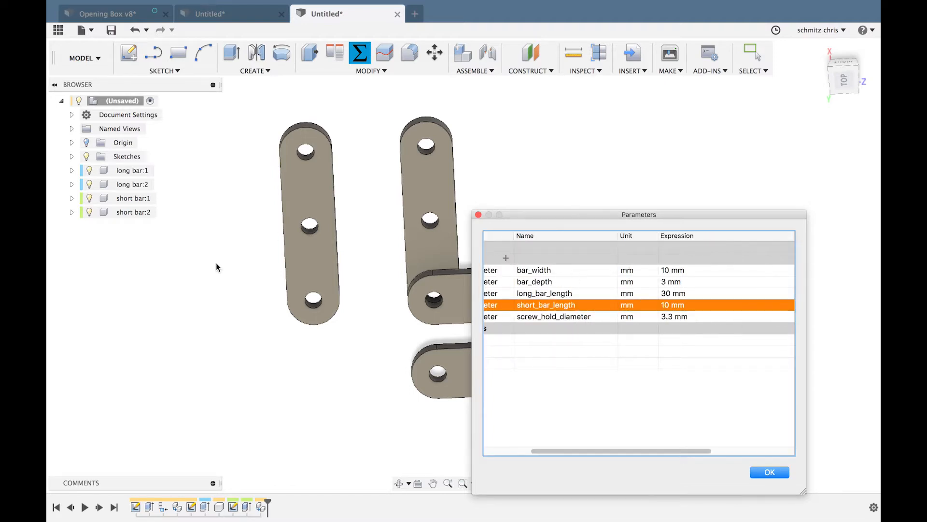
Set the user parameters short_bar_length to 20 mm and long_bar_length to 40 mm
{"action": "double_click", "coordinate": [666, 305]}
{"action": "type", "text": "20"}
{"action": "double_click", "coordinate": [664, 293]}
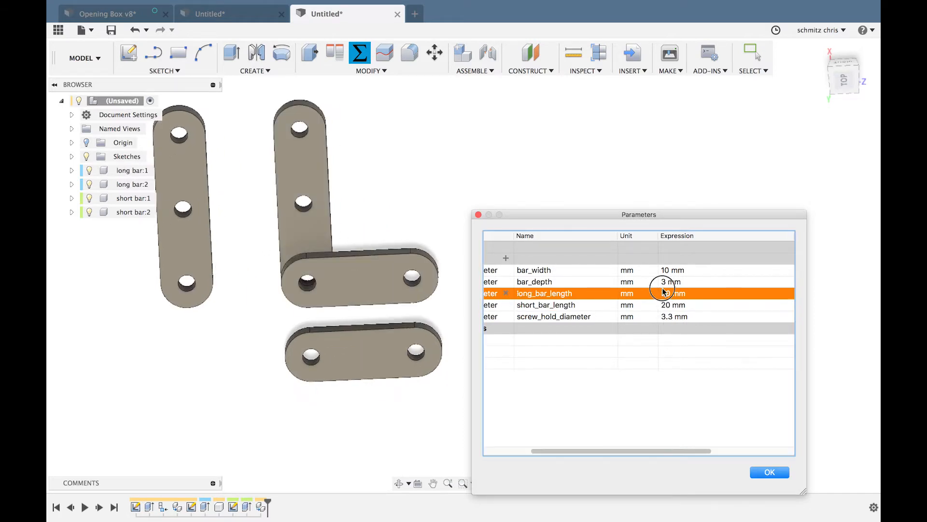
{"action": "type", "text": "40"}
{"action": "key", "text": "Return"}
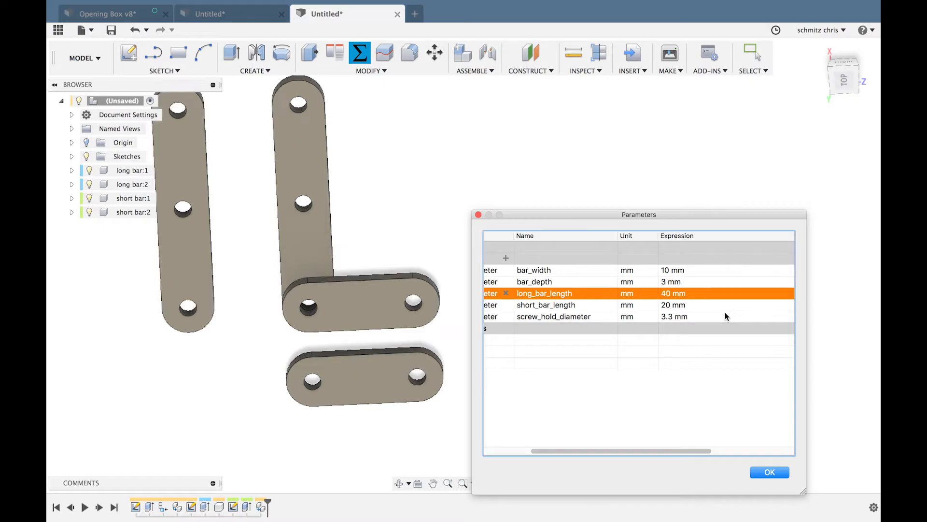
{"action": "left_click", "coordinate": [767, 471]}
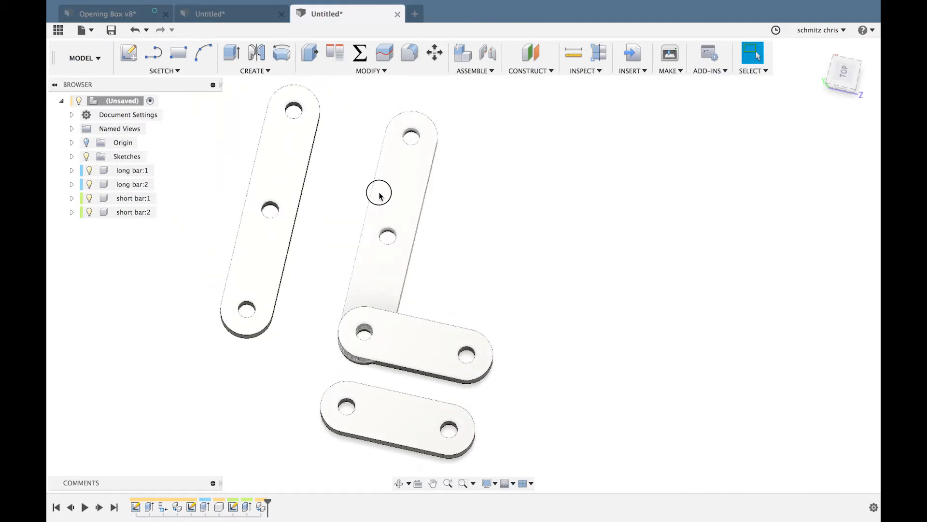
Move one long bar and one short bar freely apart, and undo both moves
{"action": "left_click_drag", "start_coordinate": [379, 191], "coordinate": [576, 197]}
{"action": "left_click_drag", "start_coordinate": [436, 364], "coordinate": [445, 217]}
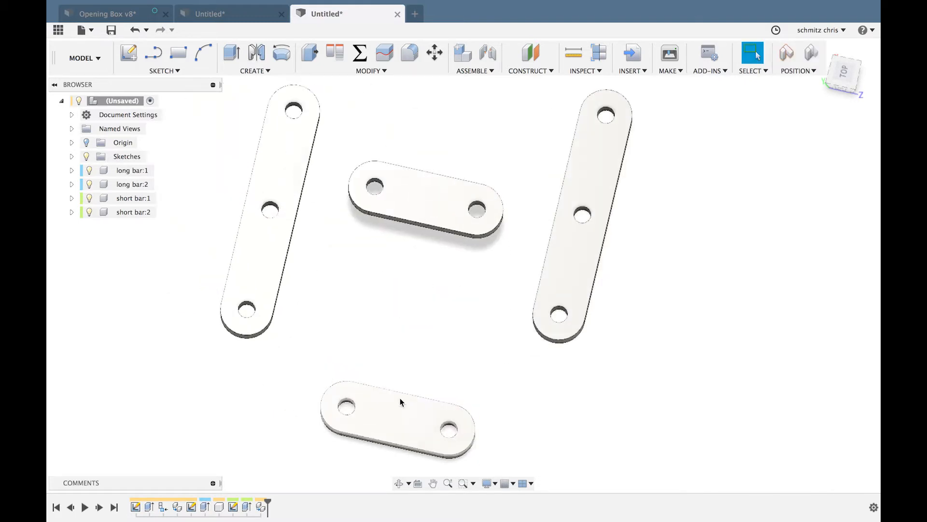
{"action": "key", "text": "super+z"}
{"action": "key", "text": "super+z"}
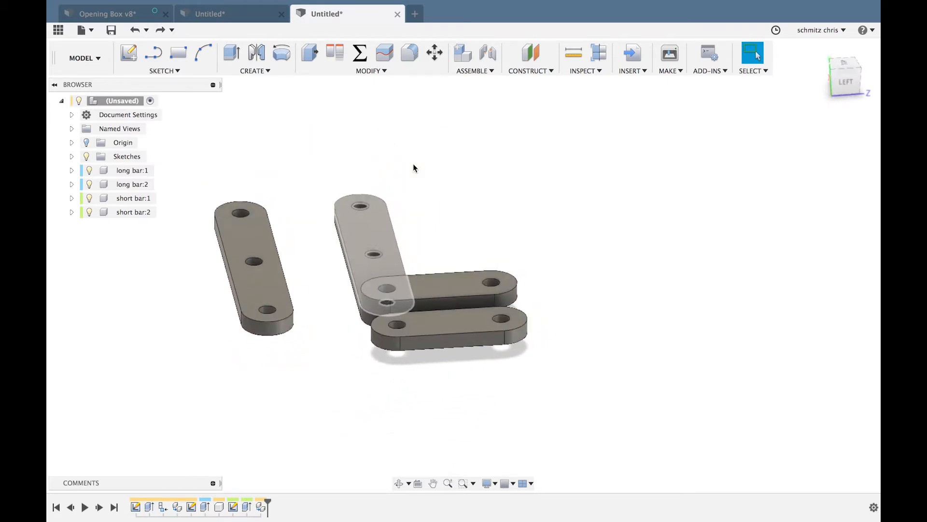
Define a revolute joint between the overlapping end holes of the long bar and short bar, using their mating faces
{"action": "left_click", "coordinate": [489, 53]}
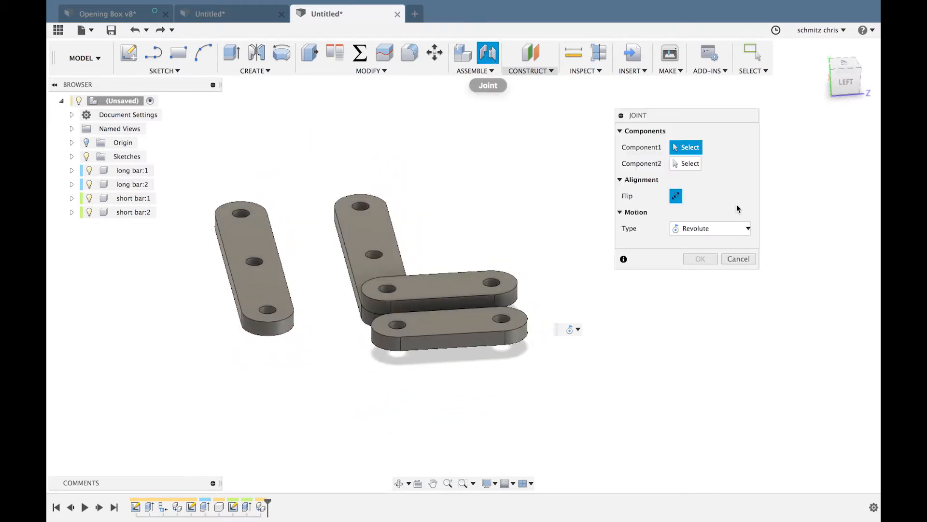
{"action": "left_click", "coordinate": [710, 229]}
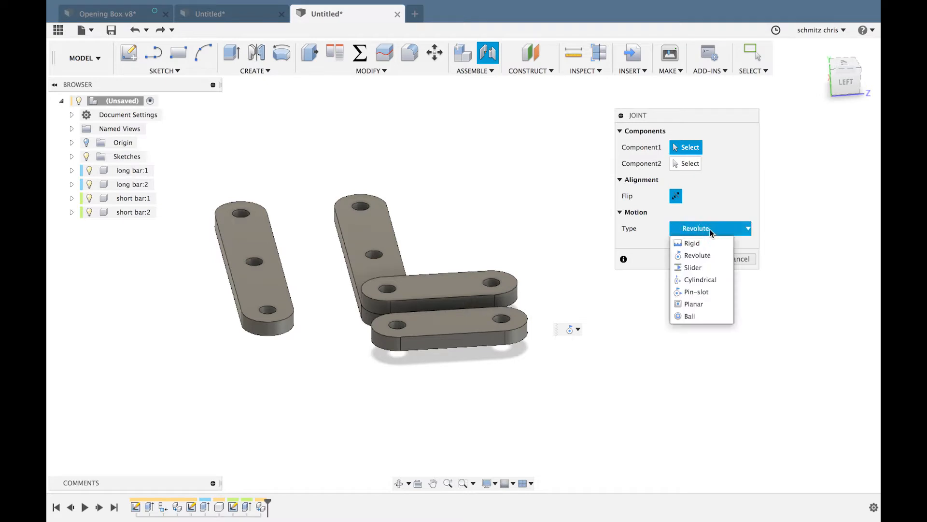
{"action": "left_click", "coordinate": [682, 256]}
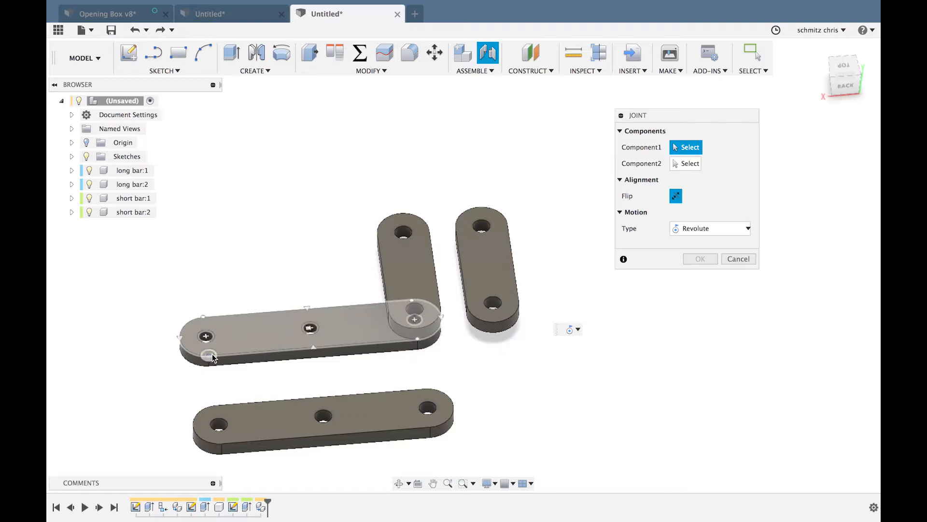
{"action": "left_click", "coordinate": [415, 322]}
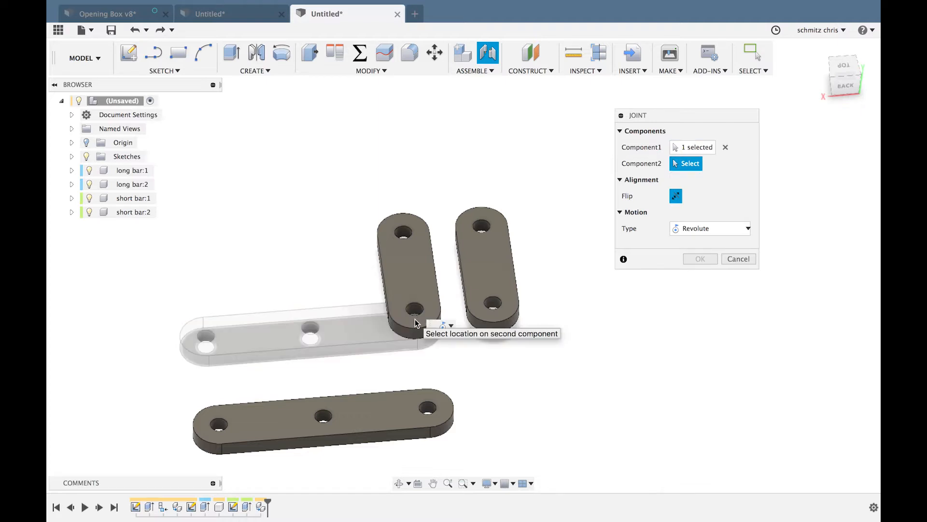
{"action": "scroll", "coordinate": [423, 289], "scroll_direction": "down", "scroll_amount": 10, "text": "shift"}
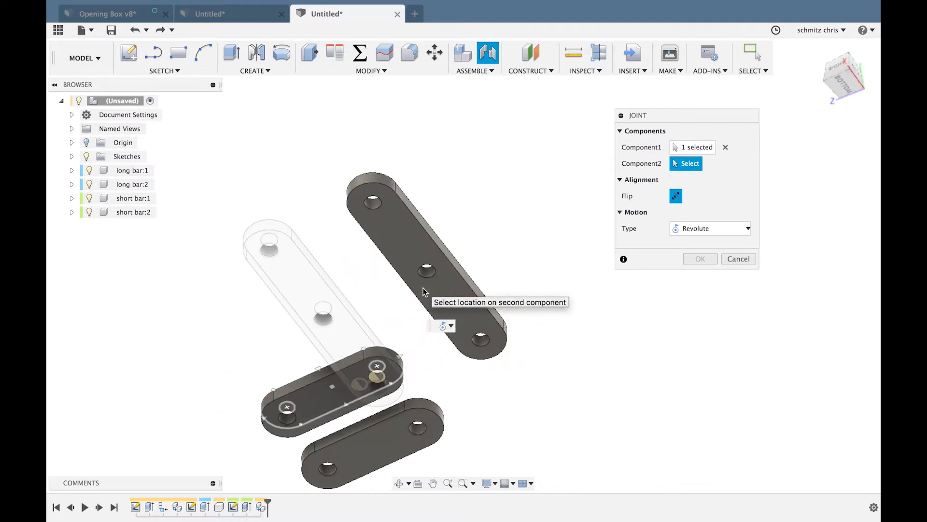
{"action": "scroll", "coordinate": [423, 287], "scroll_direction": "left", "scroll_amount": 5}
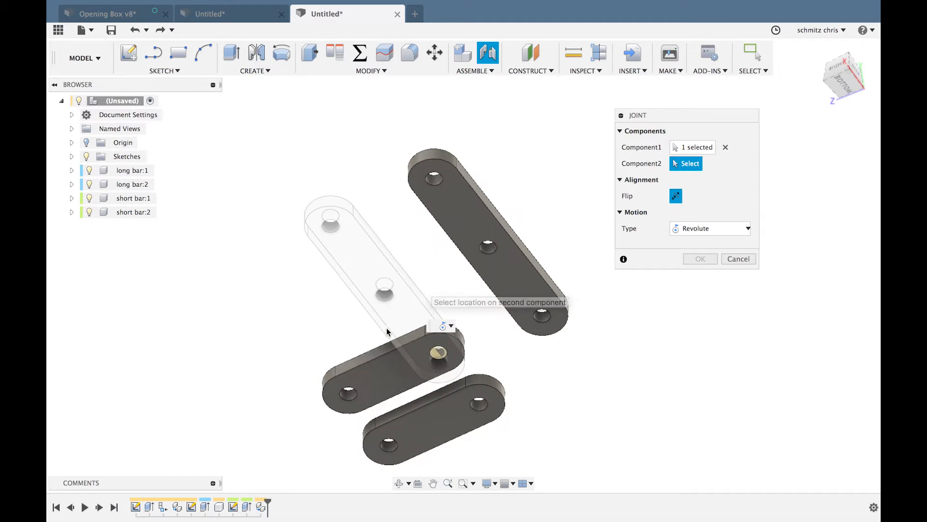
{"action": "left_click", "coordinate": [440, 353]}
{"action": "scroll", "coordinate": [440, 354], "scroll_direction": "up", "scroll_amount": 5, "text": "shift"}
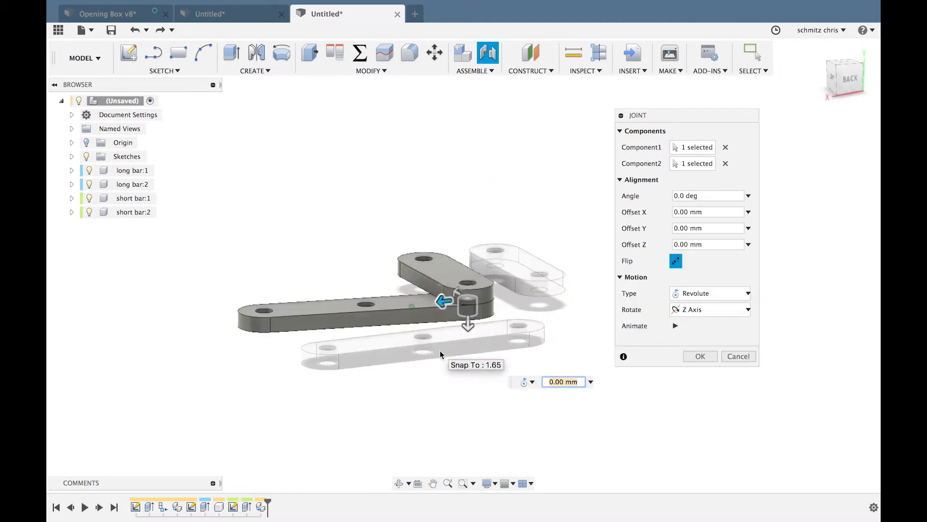
{"action": "scroll", "coordinate": [440, 353], "scroll_direction": "up", "scroll_amount": 10, "text": "shift"}
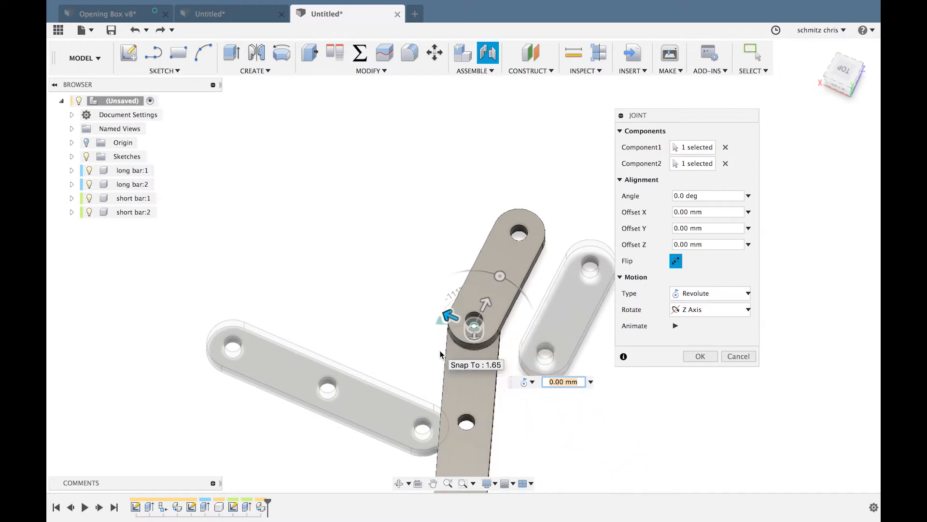
{"action": "scroll", "coordinate": [440, 354], "scroll_direction": "up", "scroll_amount": 10, "text": "shift"}
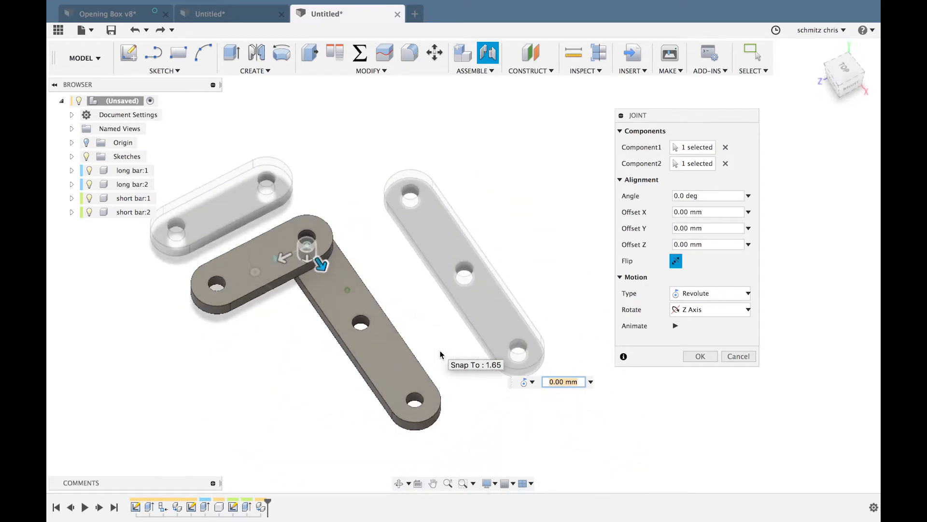
{"action": "scroll", "coordinate": [440, 354], "scroll_direction": "up", "scroll_amount": 8, "text": "shift"}
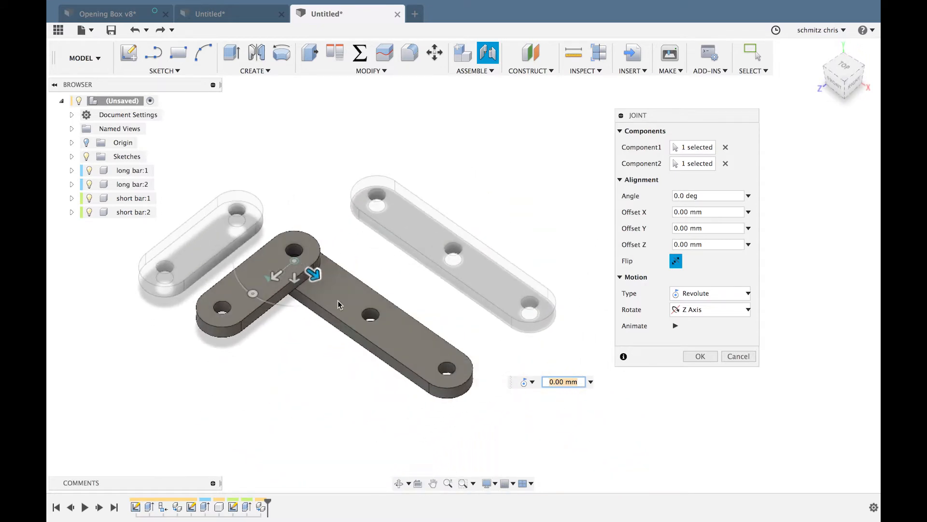
{"action": "scroll", "coordinate": [293, 303], "scroll_direction": "up", "scroll_amount": 4, "text": "shift"}
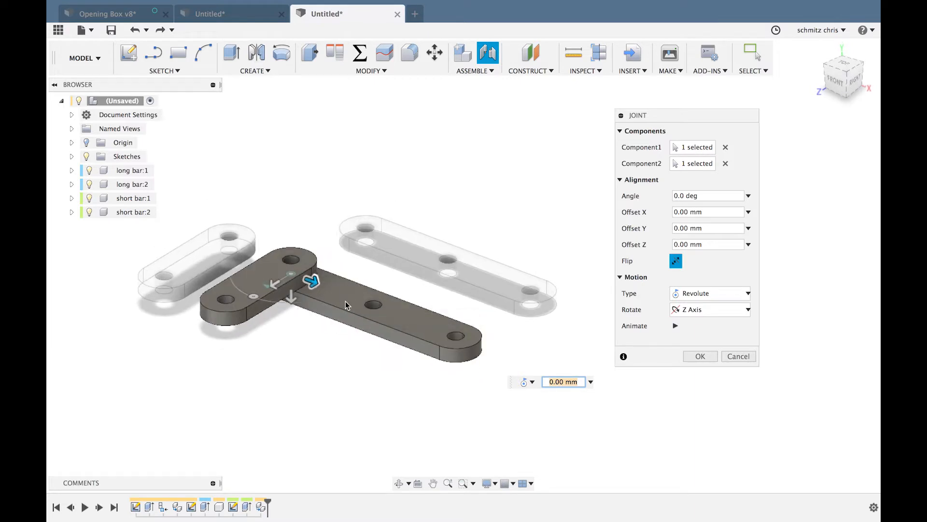
{"action": "scroll", "coordinate": [357, 303], "scroll_direction": "up", "scroll_amount": 8, "text": "shift"}
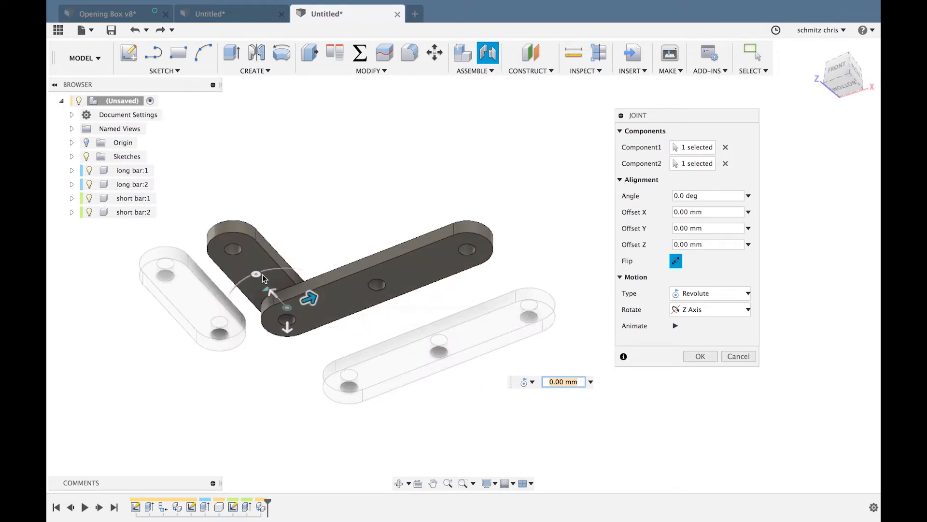
{"action": "scroll", "coordinate": [268, 277], "scroll_direction": "down", "scroll_amount": 8, "text": "shift"}
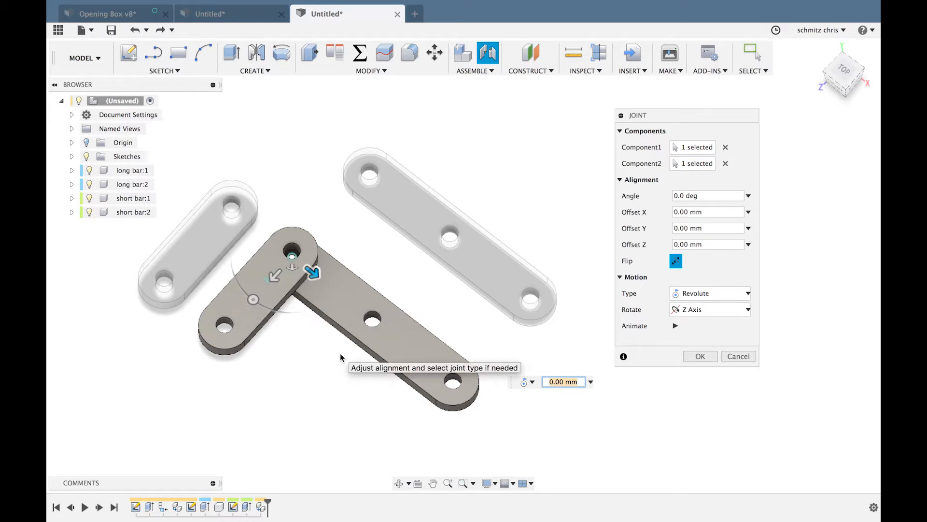
Preview the joint with the Rigid, Slider, Cylindrical and Pin-slot motion types
{"action": "left_click", "coordinate": [685, 296]}
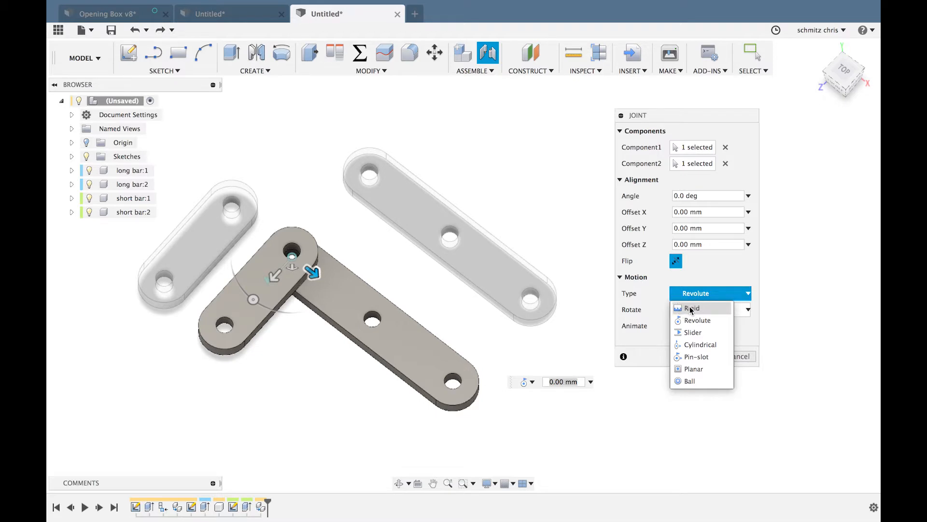
{"action": "left_click", "coordinate": [690, 306]}
{"action": "left_click", "coordinate": [692, 295]}
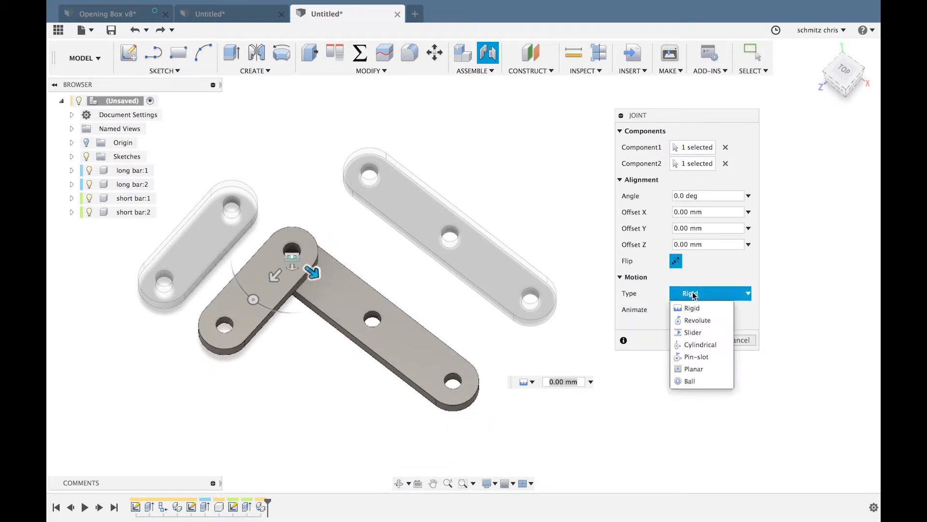
{"action": "left_click", "coordinate": [694, 332]}
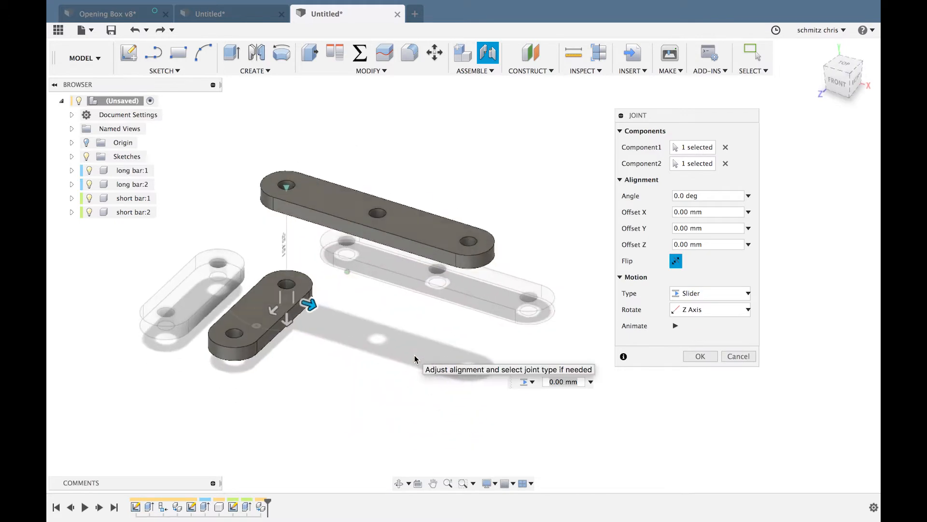
{"action": "left_click", "coordinate": [699, 294]}
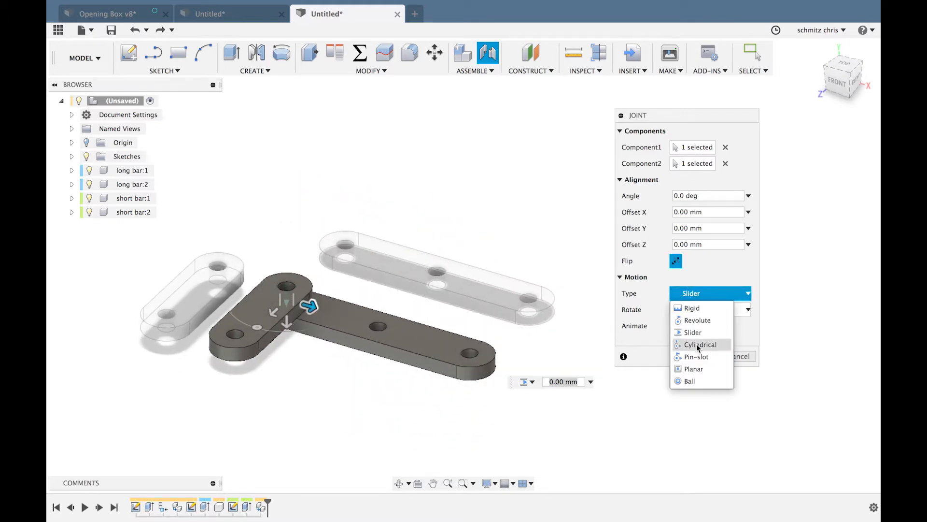
{"action": "left_click", "coordinate": [697, 346]}
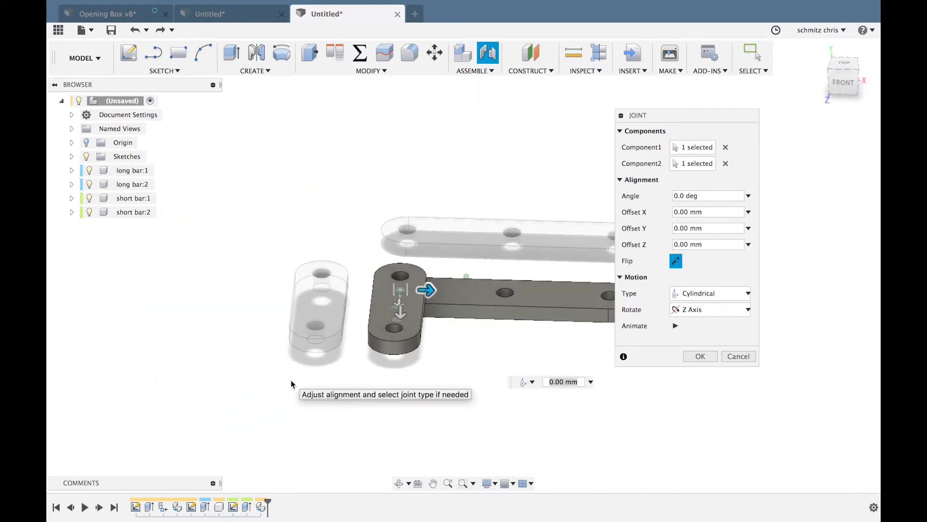
{"action": "left_click", "coordinate": [703, 293]}
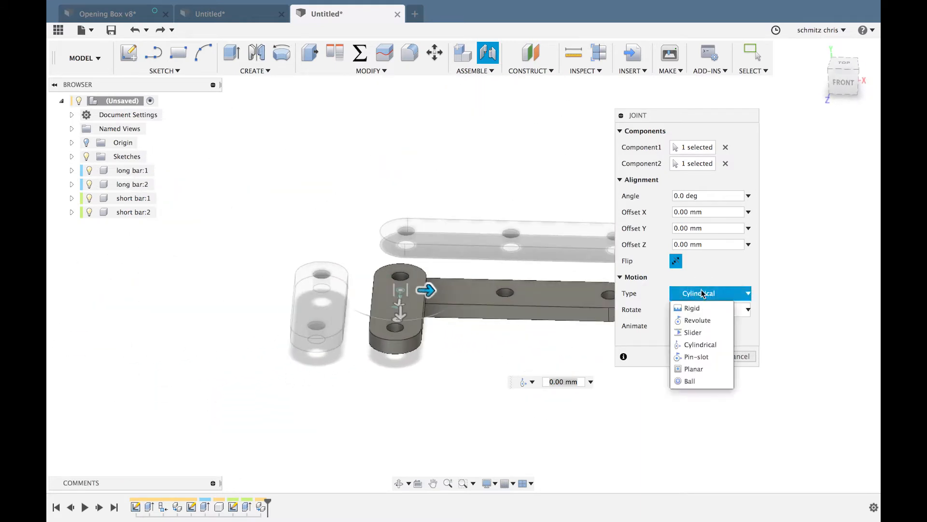
{"action": "left_click", "coordinate": [701, 357]}
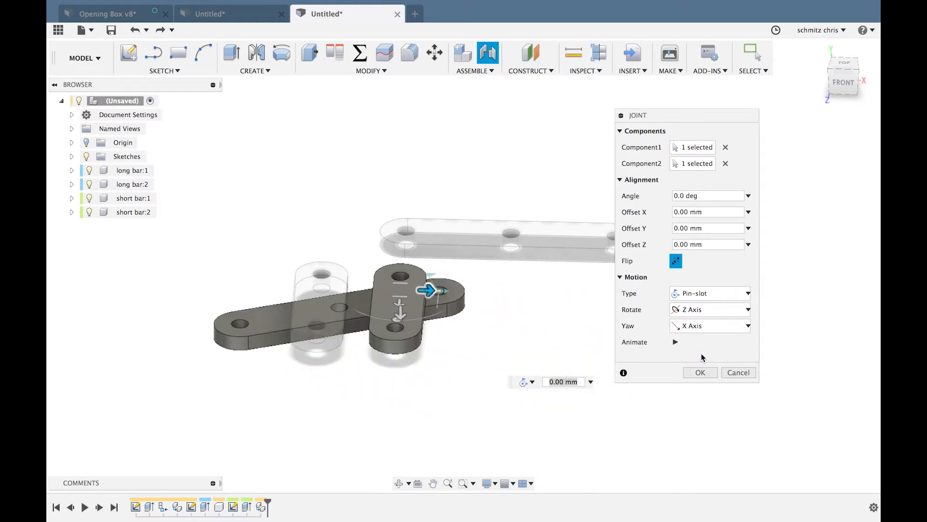
{"action": "mouse_move", "coordinate": [528, 4]}
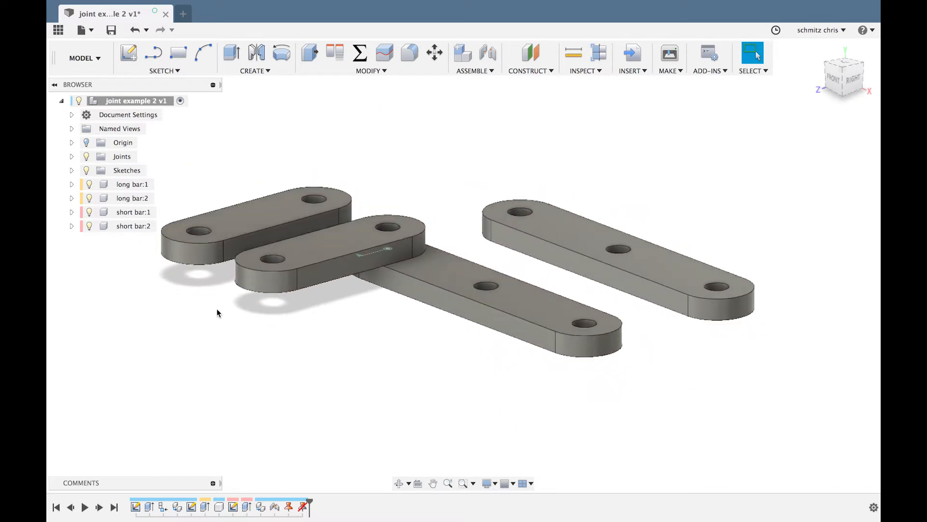
Move the jointed short bar to test how the ungrounded pair of bars behaves
{"action": "mouse_move", "coordinate": [326, 256]}
{"action": "left_mouse_down"}
{"action": "mouse_move", "coordinate": [269, 290]}
{"action": "mouse_move", "coordinate": [389, 290]}
{"action": "mouse_move", "coordinate": [341, 331]}
{"action": "mouse_move", "coordinate": [330, 197]}
{"action": "mouse_move", "coordinate": [343, 232]}
{"action": "mouse_move", "coordinate": [339, 222]}
{"action": "mouse_move", "coordinate": [338, 250]}
{"action": "mouse_move", "coordinate": [338, 222]}
{"action": "mouse_move", "coordinate": [315, 203]}
{"action": "mouse_move", "coordinate": [334, 252]}
{"action": "left_mouse_up"}
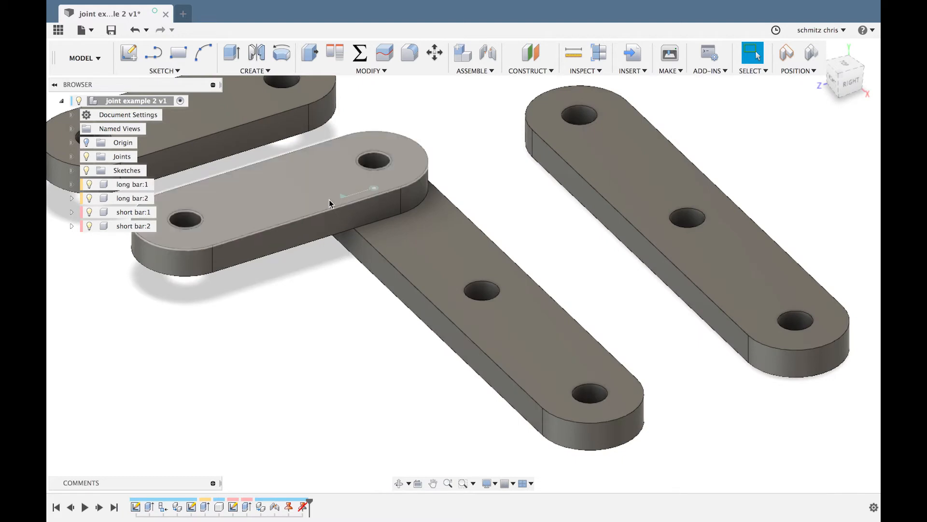
{"action": "key", "text": "F6"}
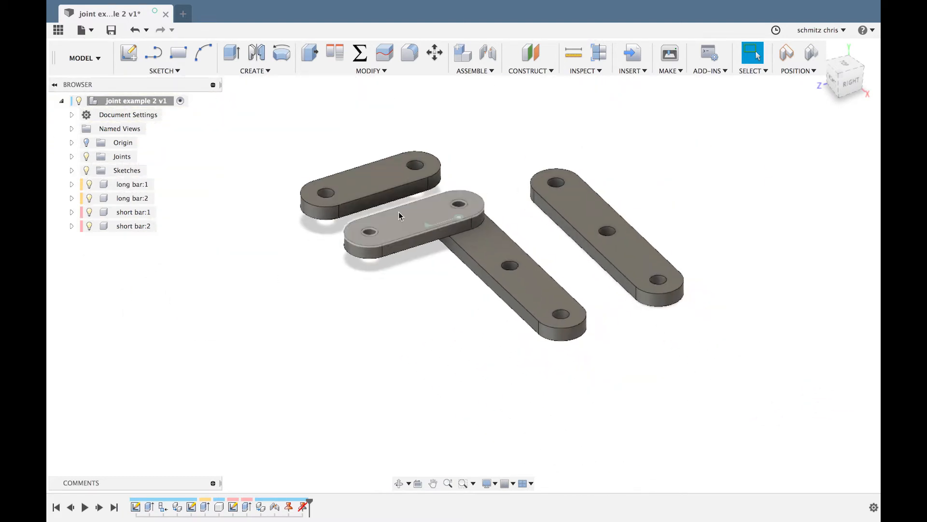
{"action": "mouse_move", "coordinate": [399, 211]}
{"action": "left_mouse_down"}
{"action": "mouse_move", "coordinate": [389, 182]}
{"action": "mouse_move", "coordinate": [415, 248]}
{"action": "mouse_move", "coordinate": [412, 234]}
{"action": "mouse_move", "coordinate": [393, 283]}
{"action": "mouse_move", "coordinate": [405, 242]}
{"action": "mouse_move", "coordinate": [400, 175]}
{"action": "mouse_move", "coordinate": [397, 225]}
{"action": "left_mouse_up"}
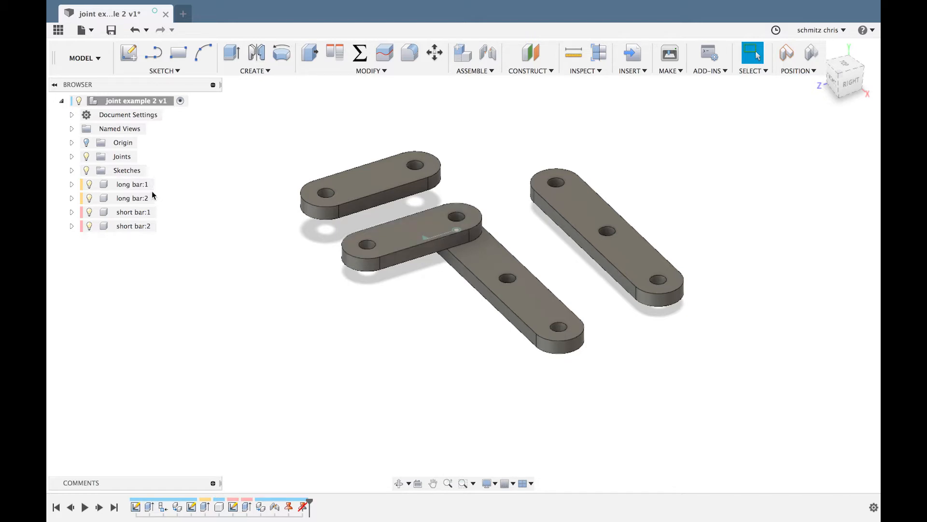
Ground the long bar:1 component
{"action": "right_click", "coordinate": [125, 186]}
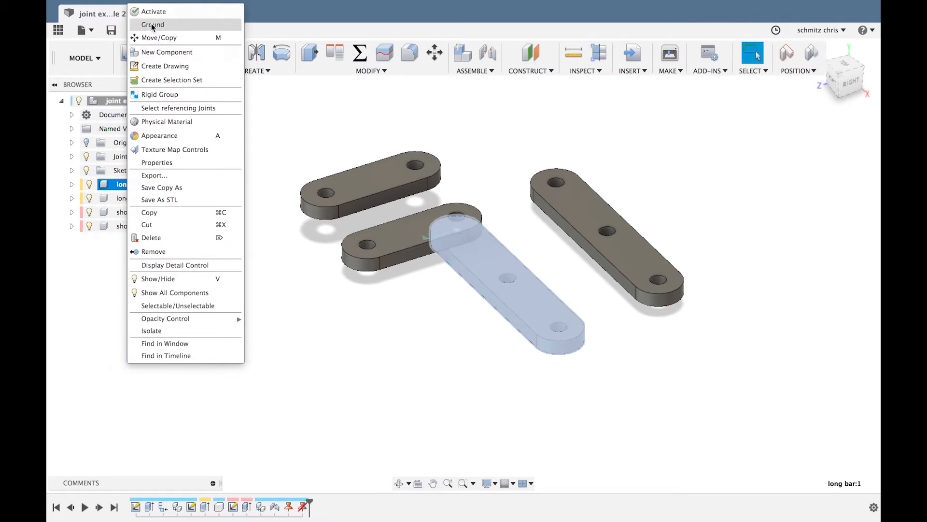
{"action": "left_click", "coordinate": [177, 24]}
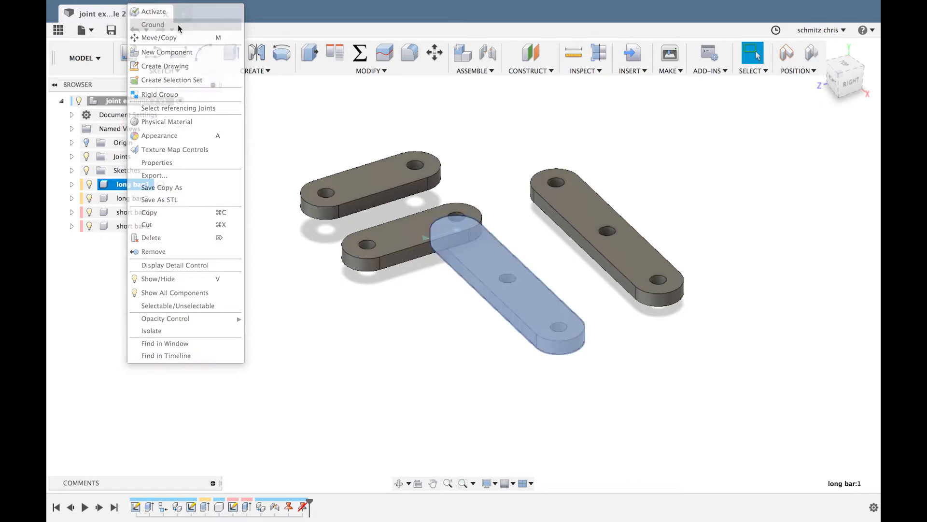
{"action": "left_click", "coordinate": [511, 271]}
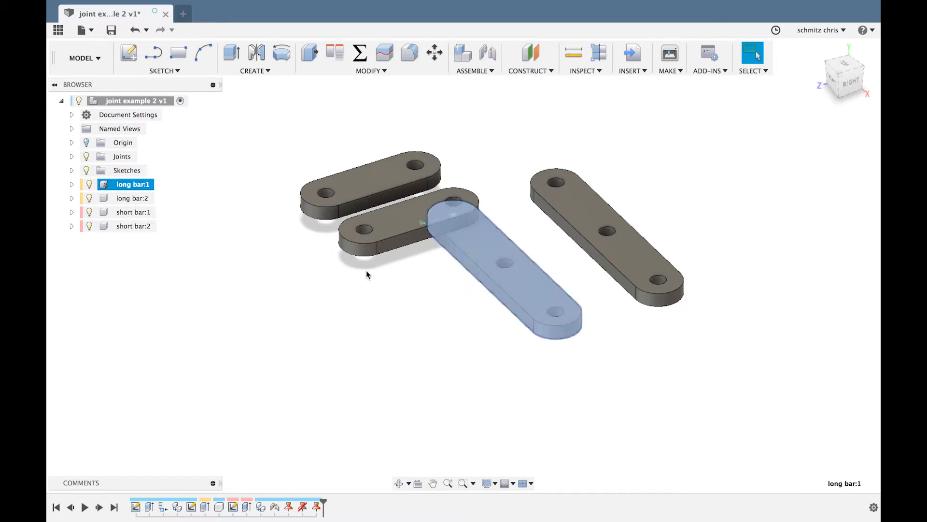
Swing the jointed short bar around its shared hole to test its rotation on the grounded long bar
{"action": "left_click", "coordinate": [453, 332]}
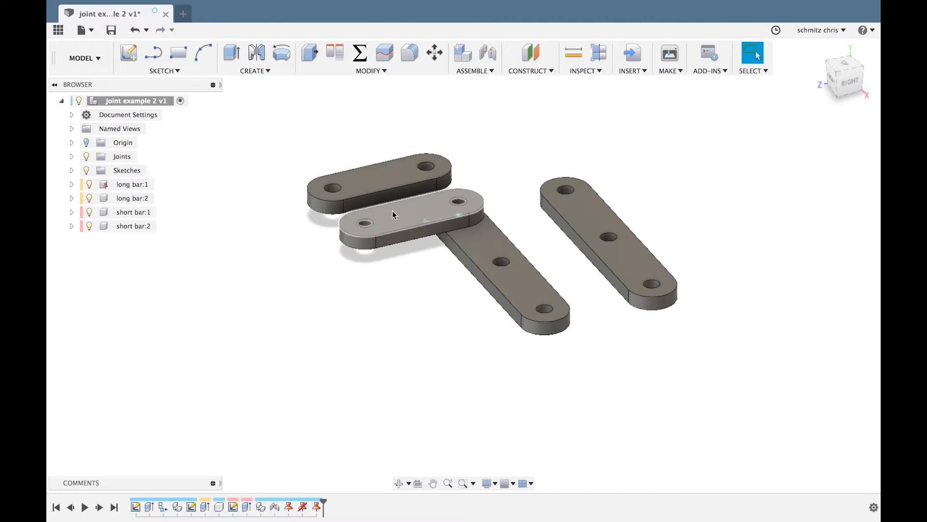
{"action": "left_click", "coordinate": [478, 344]}
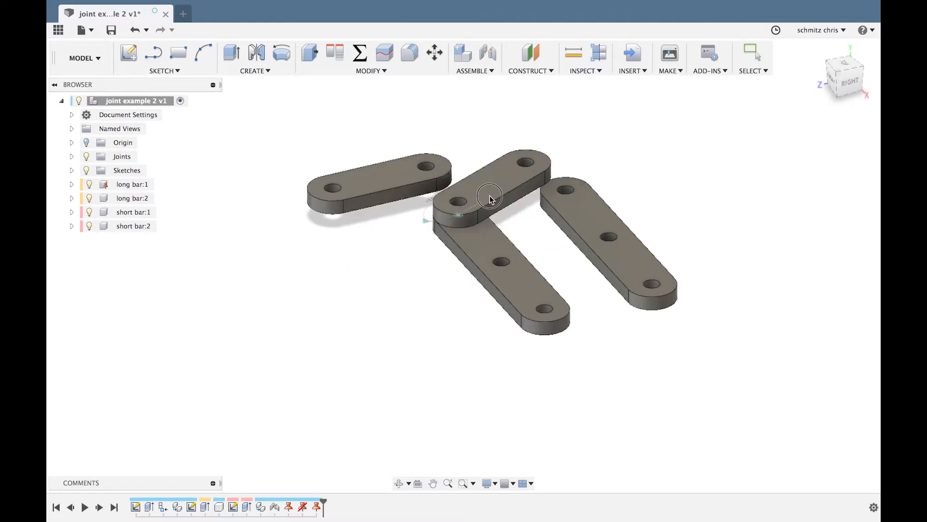
{"action": "left_click", "coordinate": [446, 349]}
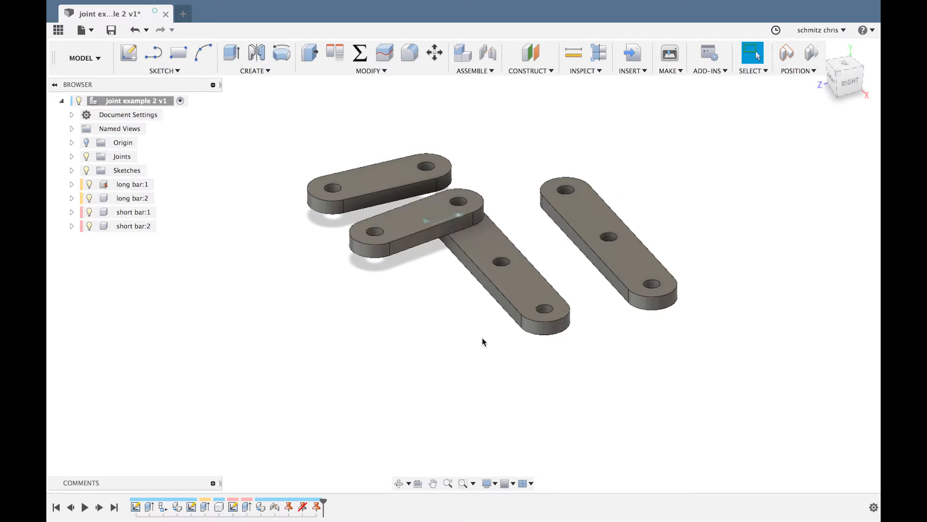
Compare the grounding options available for the long bar:1 and short bar:1 components
{"action": "scroll", "coordinate": [482, 338], "scroll_direction": "up", "scroll_amount": 5, "text": "shift"}
{"action": "scroll", "coordinate": [482, 337], "scroll_direction": "down", "scroll_amount": 3}
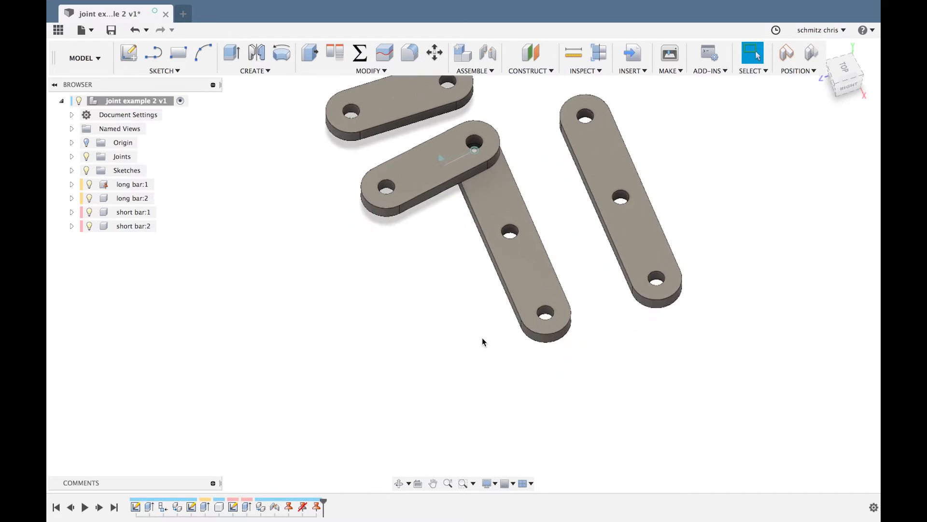
{"action": "scroll", "coordinate": [482, 337], "scroll_direction": "up", "scroll_amount": 4}
{"action": "scroll", "coordinate": [482, 338], "scroll_direction": "up", "scroll_amount": 1}
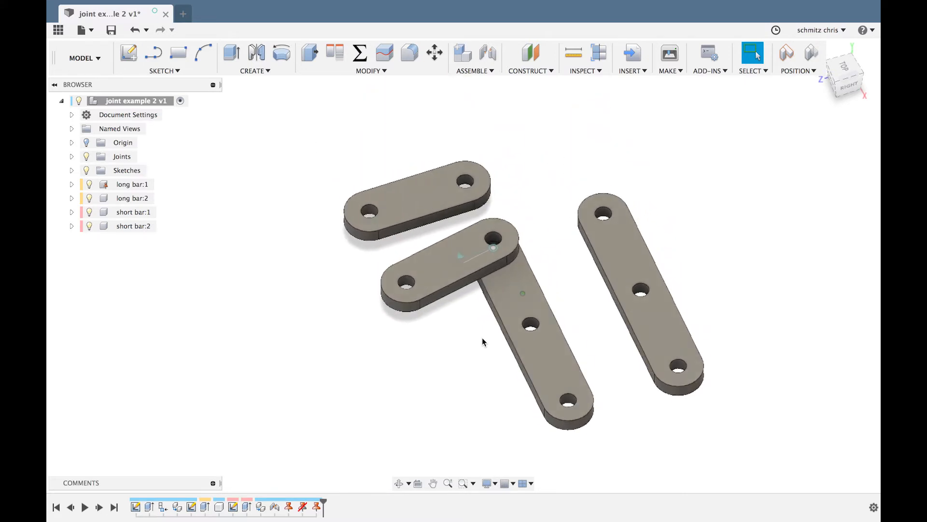
{"action": "scroll", "coordinate": [468, 358], "scroll_direction": "down", "scroll_amount": 6, "text": "shift"}
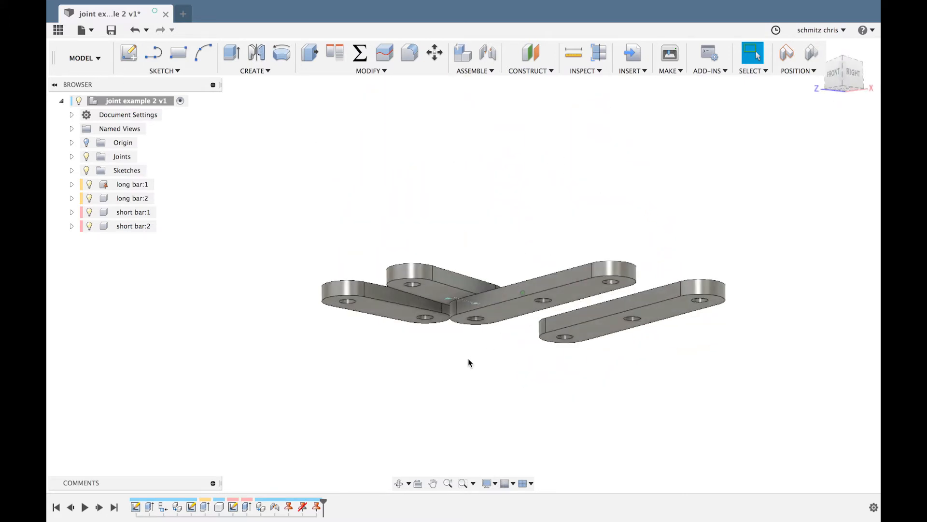
{"action": "right_click", "coordinate": [138, 184]}
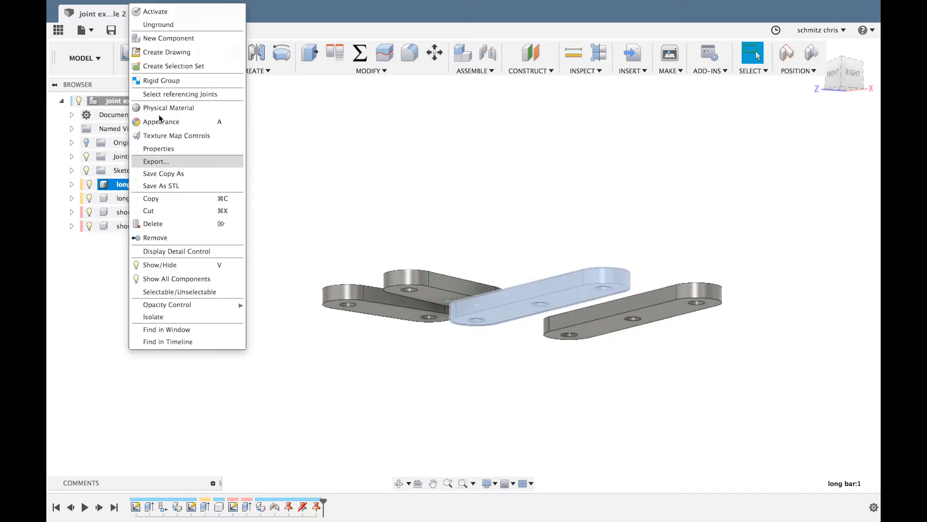
{"action": "left_click", "coordinate": [97, 296]}
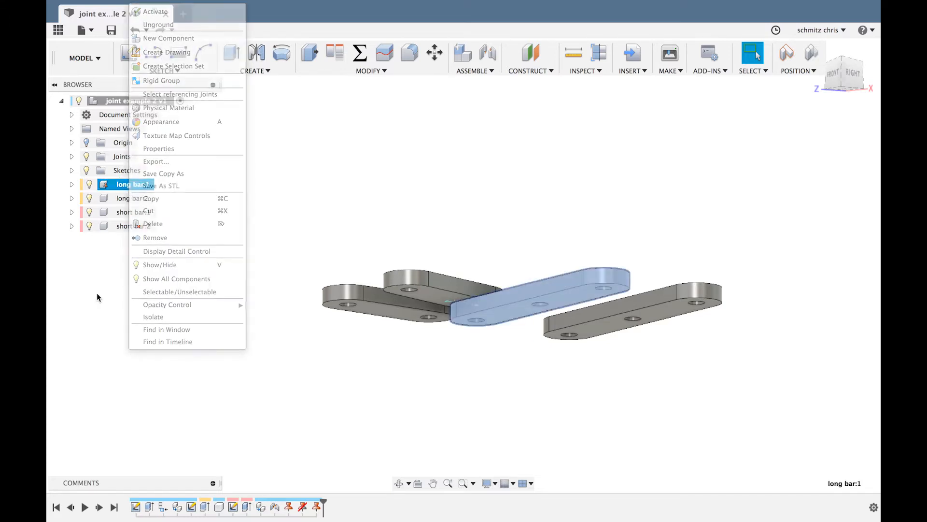
{"action": "right_click", "coordinate": [142, 211]}
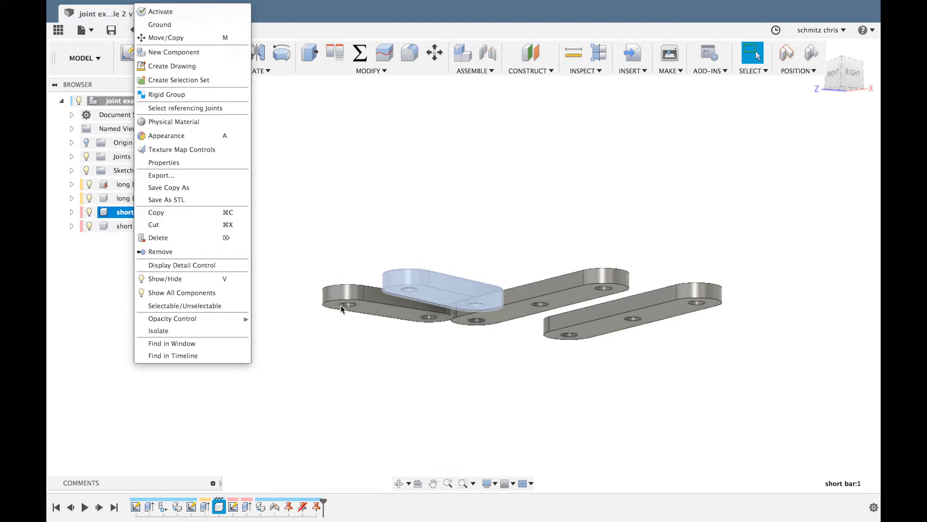
{"action": "left_click", "coordinate": [319, 350]}
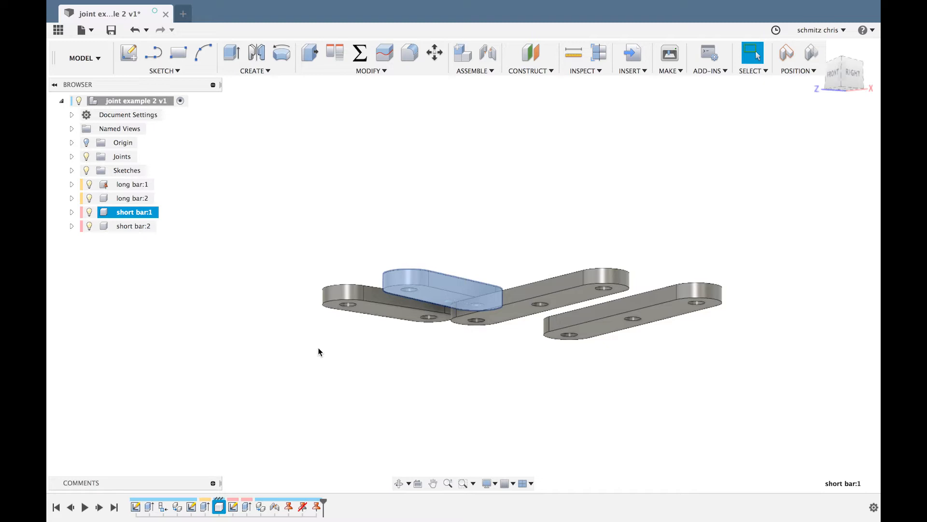
{"action": "key", "text": "F6"}
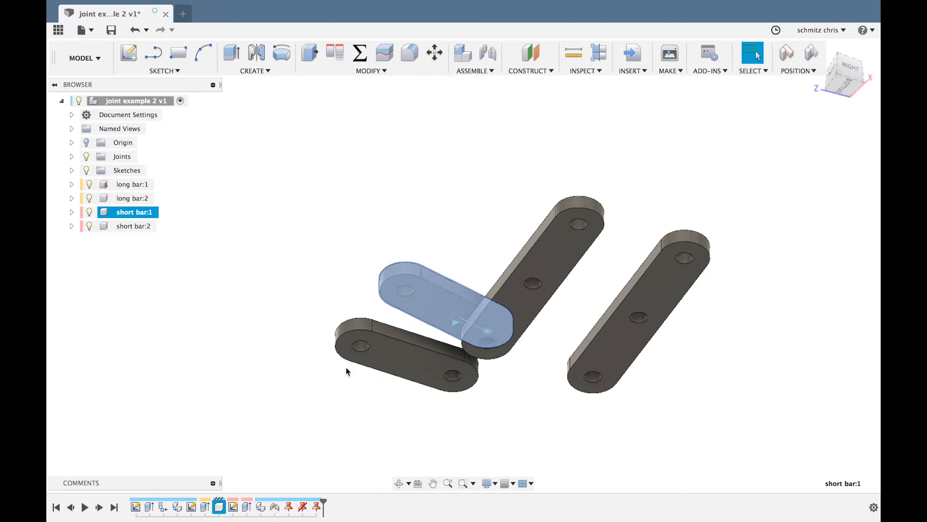
{"action": "left_click", "coordinate": [488, 54]}
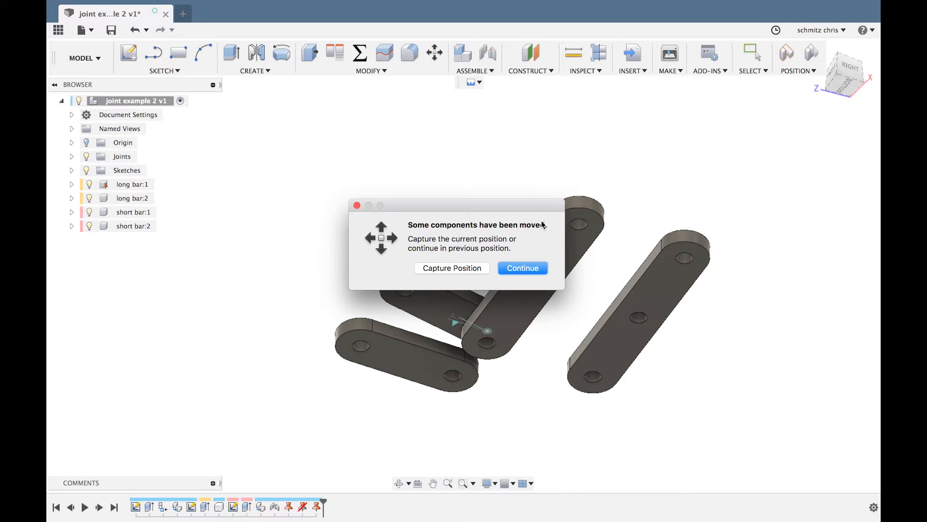
{"action": "left_click", "coordinate": [521, 269]}
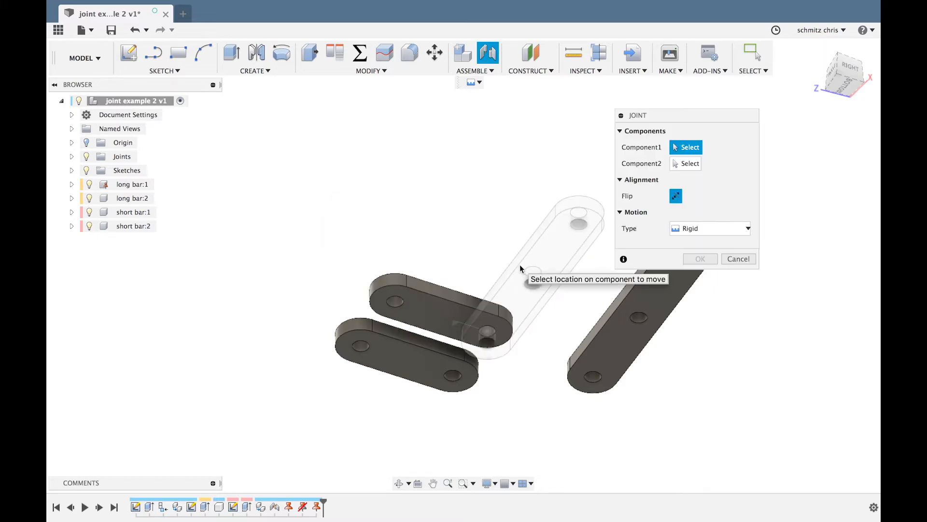
{"action": "left_click", "coordinate": [737, 258]}
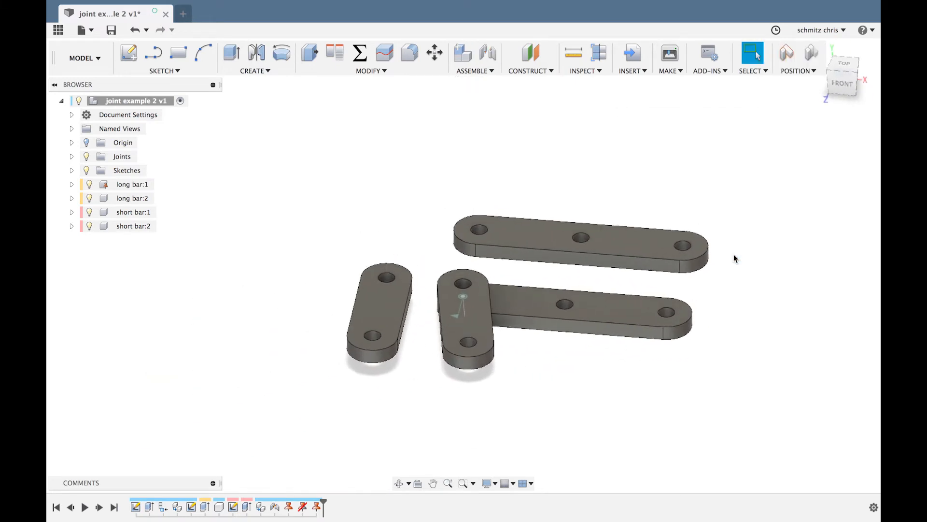
{"action": "key", "text": "super+z"}
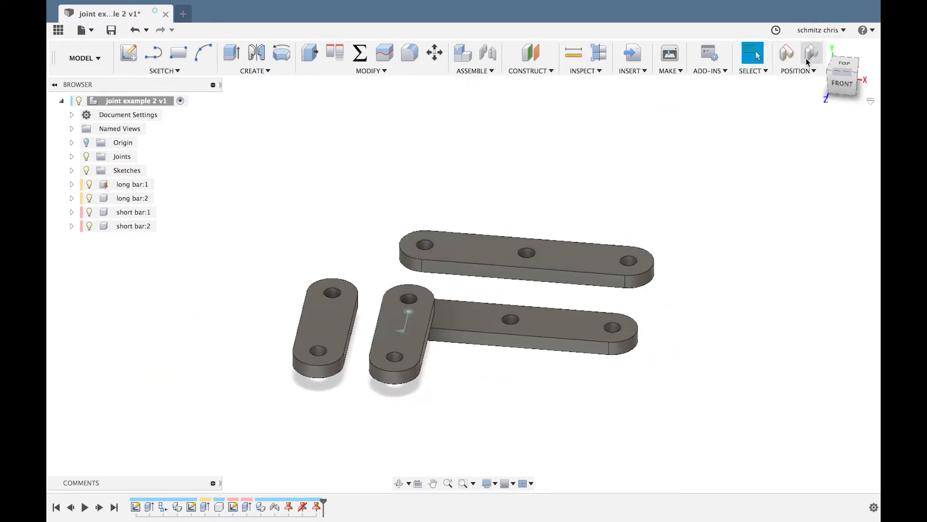
Move the loose long bar:2 away from its original place above the ground plane and capture its new position
{"action": "left_click_drag", "start_coordinate": [456, 237], "coordinate": [405, 167]}
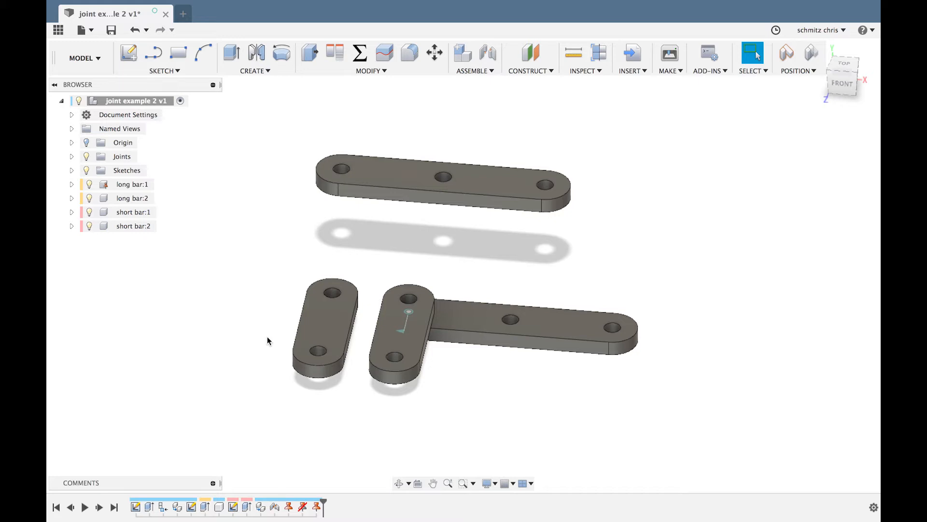
{"action": "key", "text": "F6"}
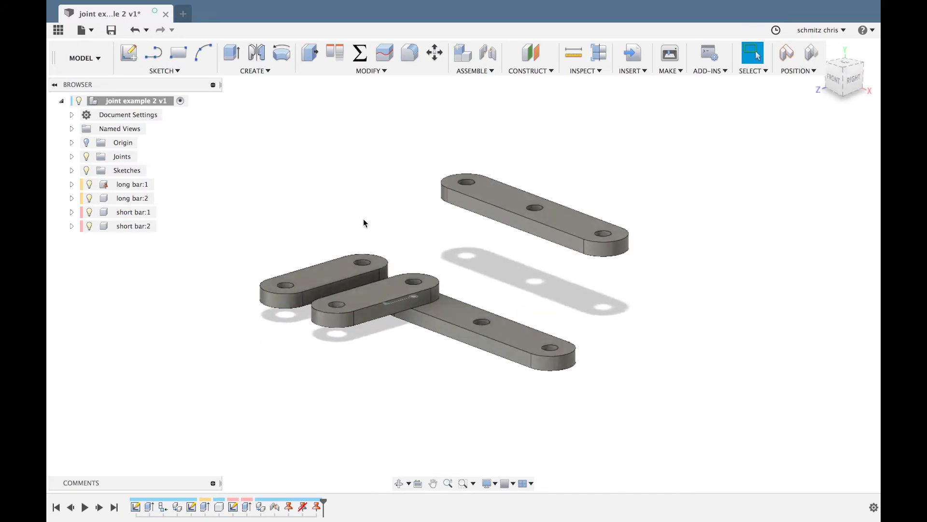
{"action": "left_click_drag", "start_coordinate": [508, 200], "coordinate": [494, 214]}
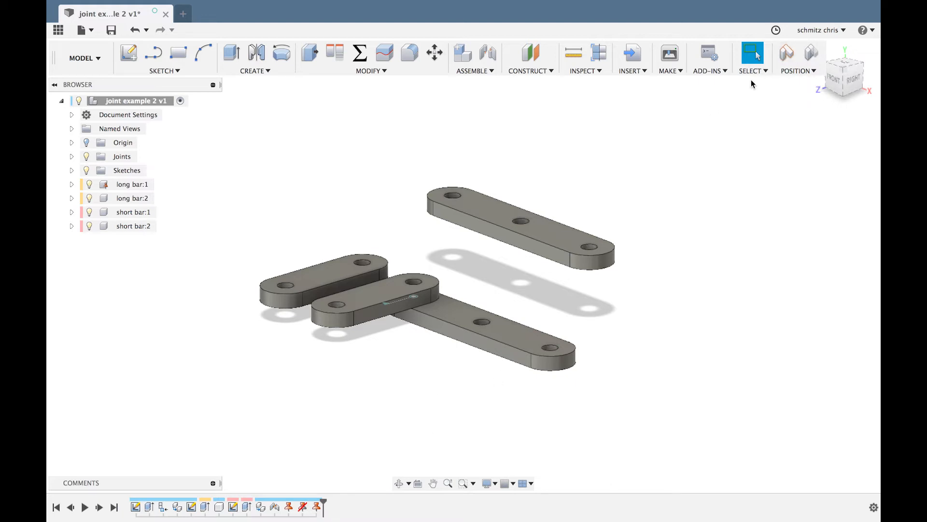
{"action": "left_click", "coordinate": [786, 50]}
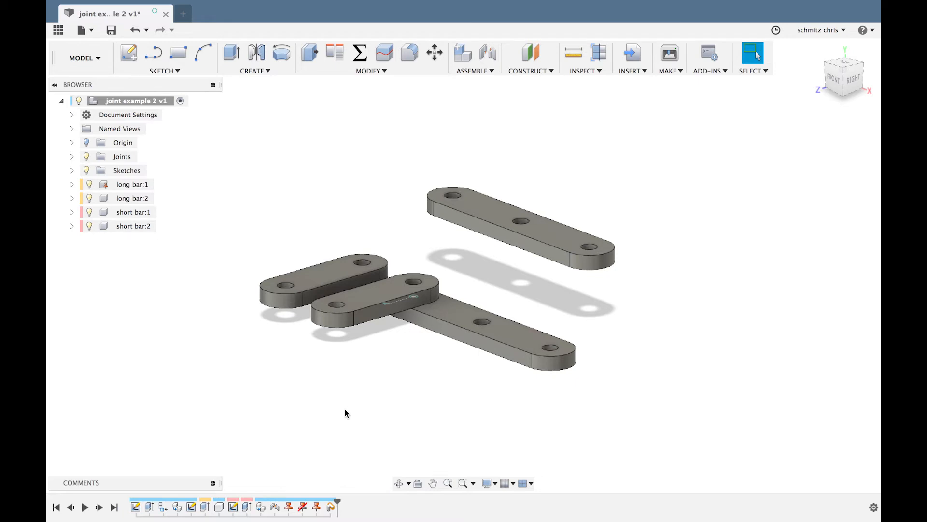
Roll the timeline back before the captured position and forward again to compare long bar:2's two placements
{"action": "mouse_move", "coordinate": [337, 504]}
{"action": "left_mouse_down"}
{"action": "mouse_move", "coordinate": [290, 502]}
{"action": "mouse_move", "coordinate": [382, 504]}
{"action": "left_mouse_up"}
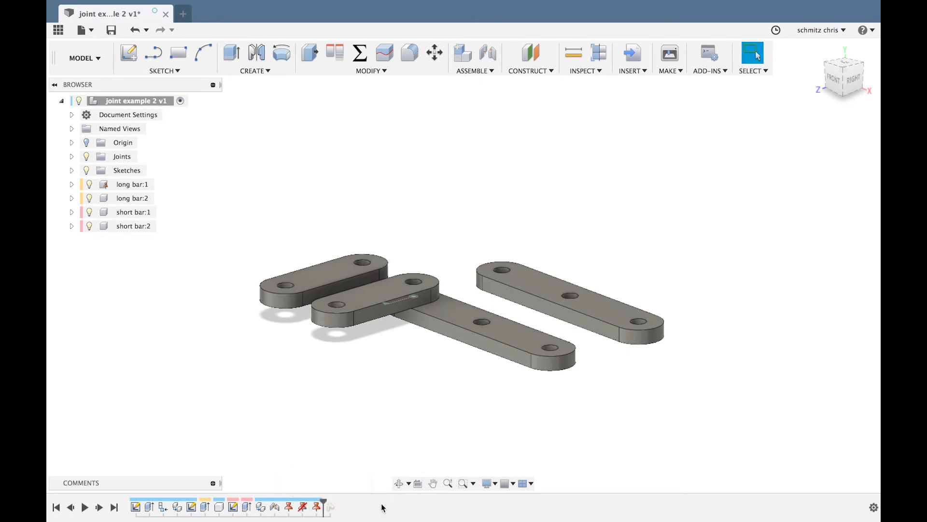
{"action": "left_click", "coordinate": [114, 506]}
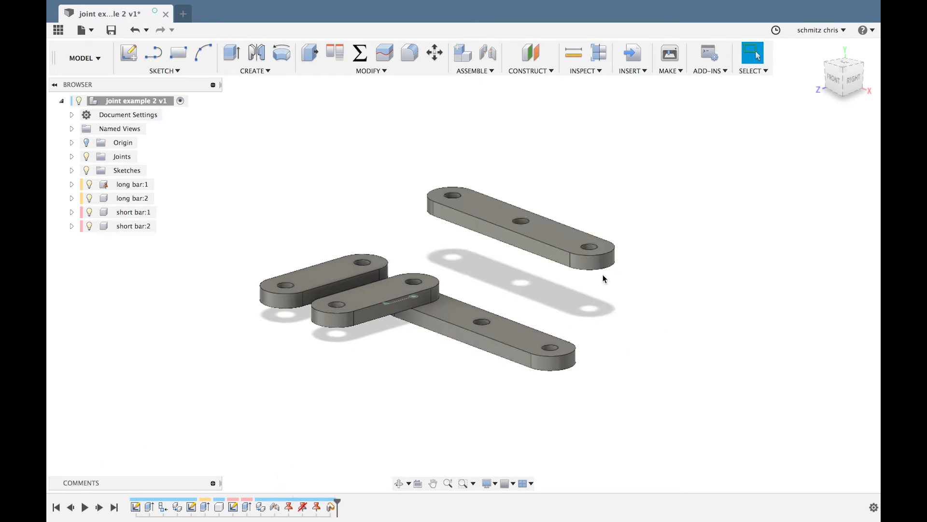
{"action": "key", "text": "super+z"}
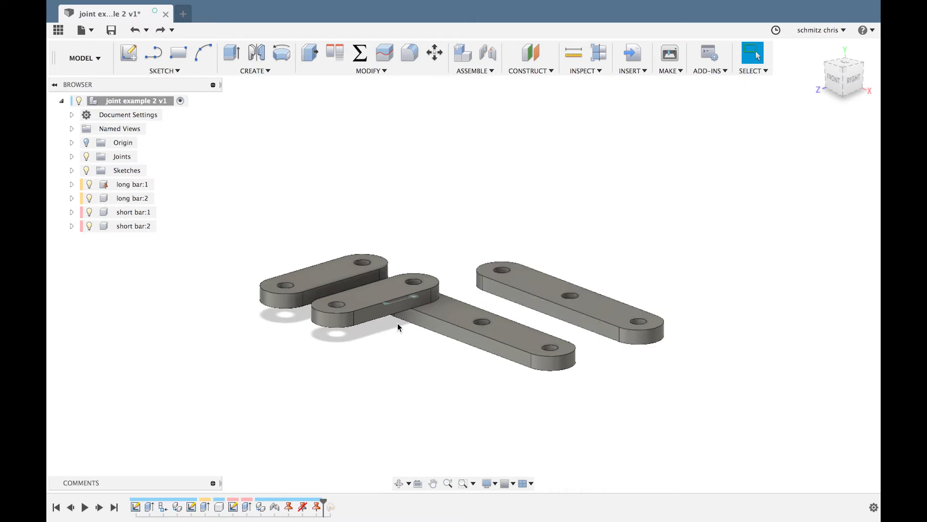
{"action": "key", "text": "super+z"}
{"action": "key", "text": "super+y"}
{"action": "key", "text": "super+y"}
{"action": "key", "text": "super+y"}
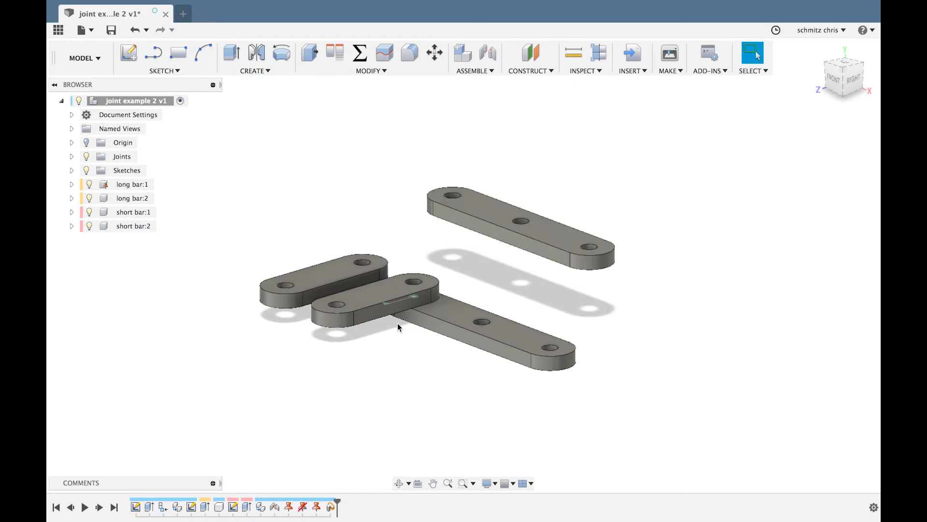
Delete the captured position feature from the timeline
{"action": "right_click", "coordinate": [330, 505]}
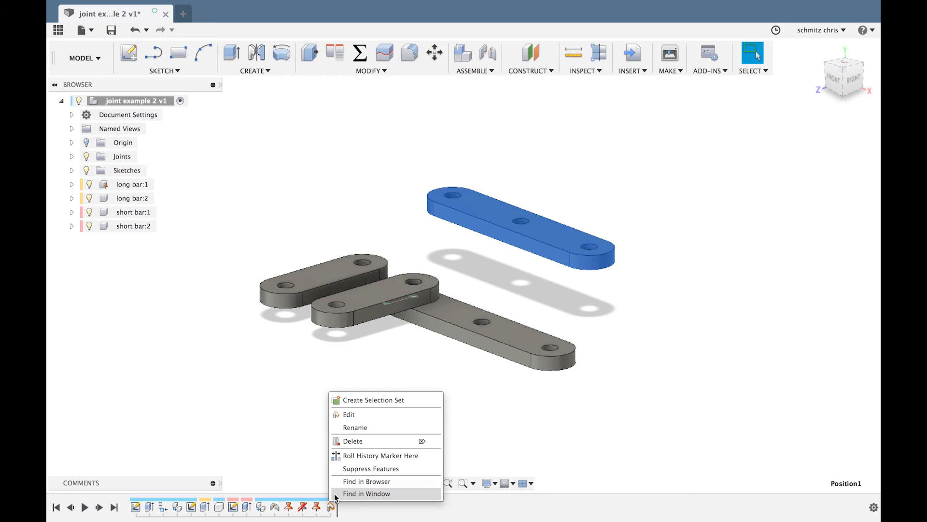
{"action": "left_click", "coordinate": [345, 442]}
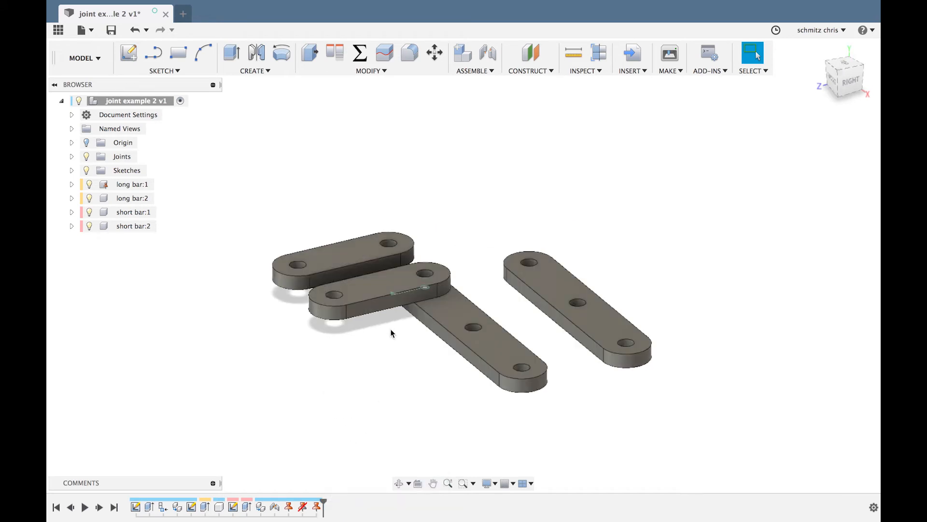
Join an end hole on the underside of loose short bar:2 to the grounded long bar's middle hole with a Revolute joint
{"action": "scroll", "coordinate": [390, 329], "scroll_direction": "up", "scroll_amount": 3}
{"action": "scroll", "coordinate": [391, 328], "scroll_direction": "up", "scroll_amount": 5, "text": "shift"}
{"action": "scroll", "coordinate": [391, 332], "scroll_direction": "up", "scroll_amount": 5, "text": "shift"}
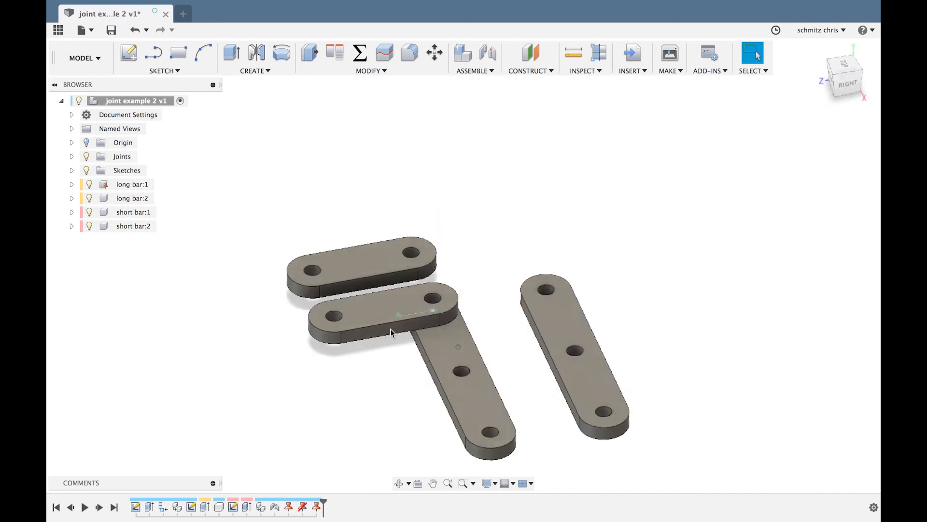
{"action": "scroll", "coordinate": [390, 329], "scroll_direction": "up", "scroll_amount": 10, "text": "shift"}
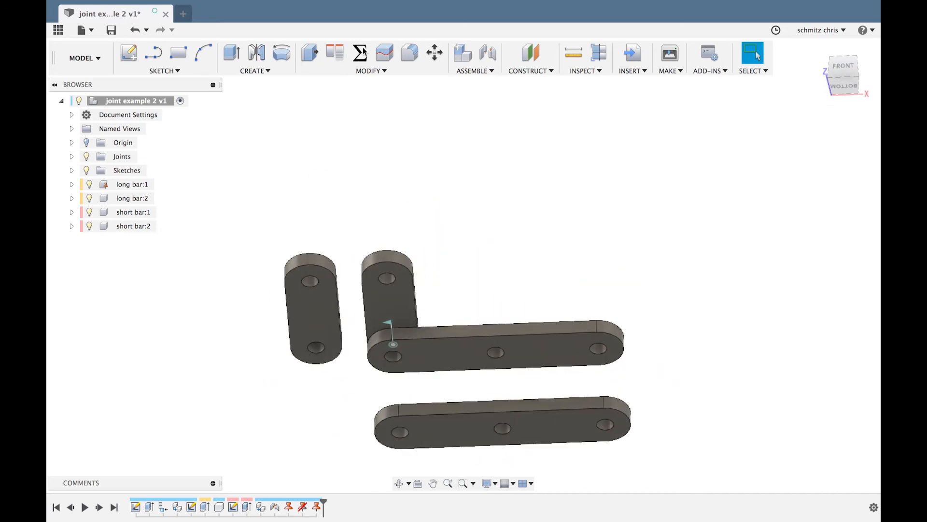
{"action": "left_click", "coordinate": [488, 51]}
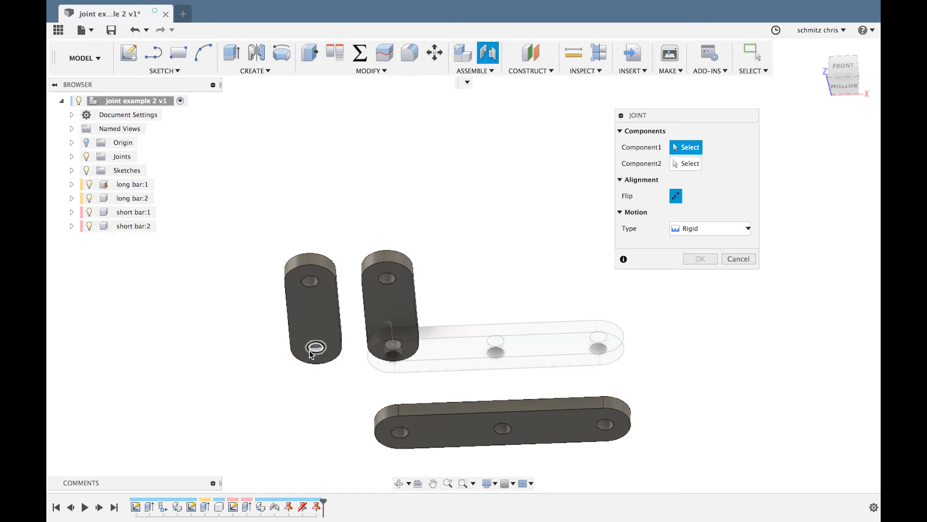
{"action": "left_click", "coordinate": [695, 228]}
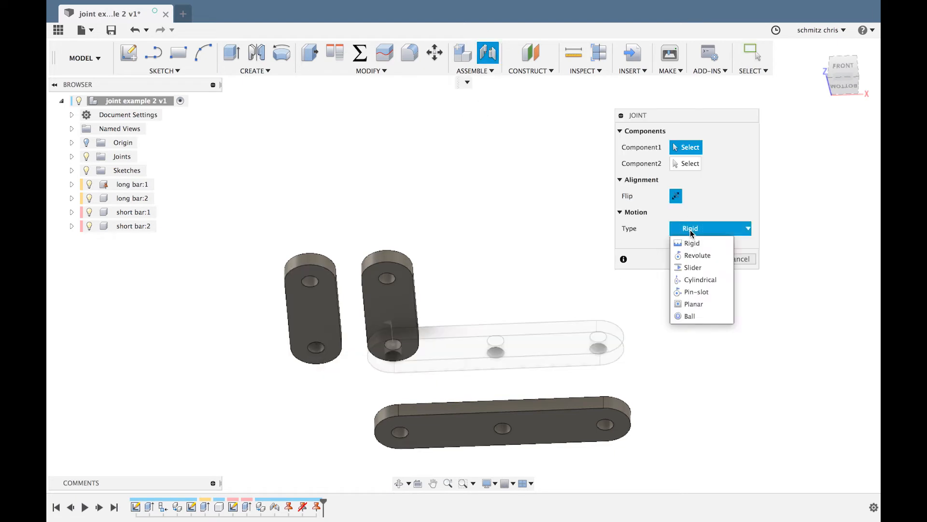
{"action": "left_click", "coordinate": [695, 254]}
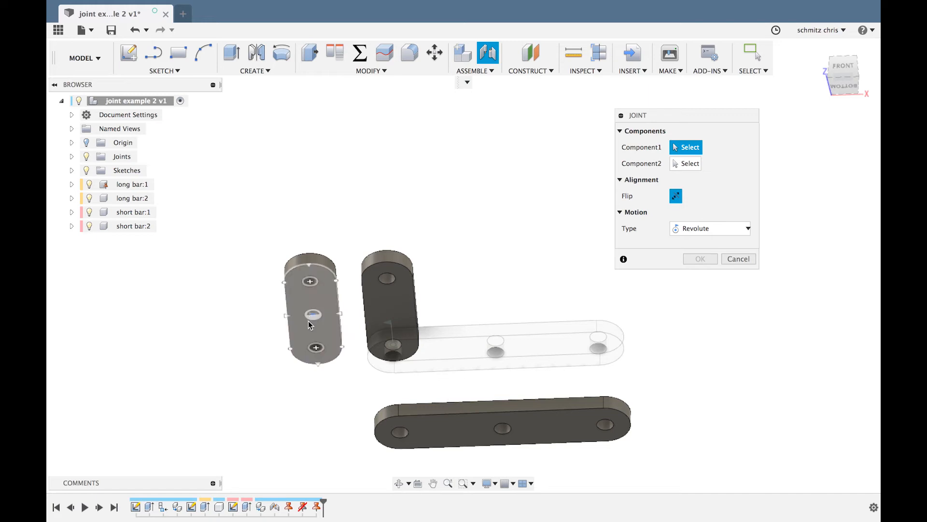
{"action": "left_click", "coordinate": [311, 355]}
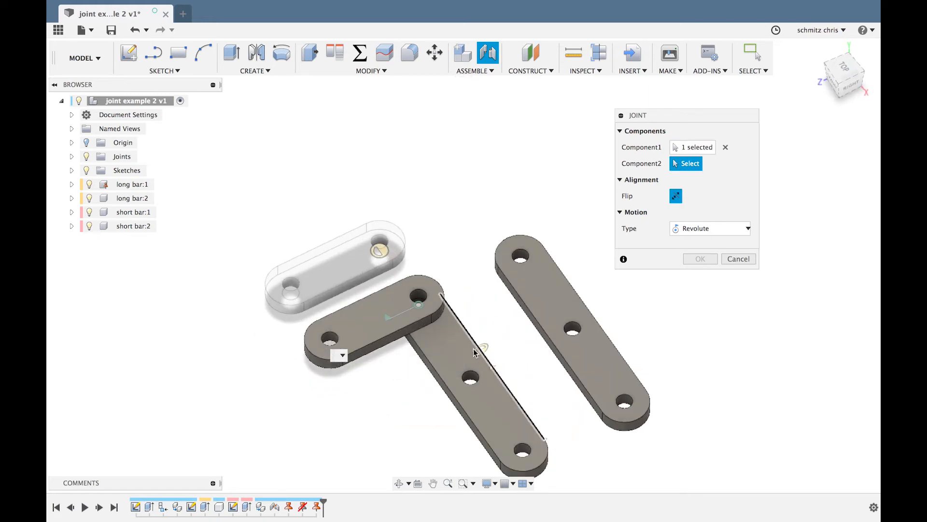
{"action": "left_click", "coordinate": [468, 379]}
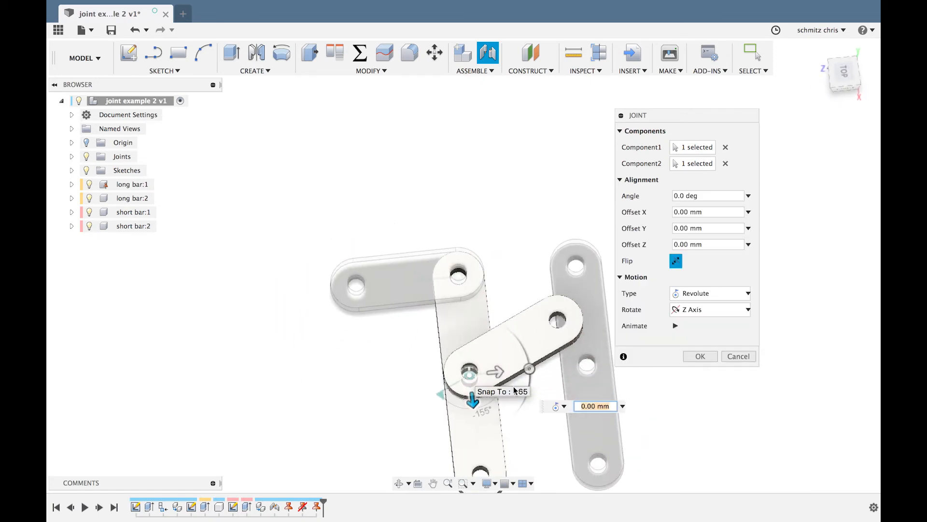
{"action": "left_click", "coordinate": [696, 356]}
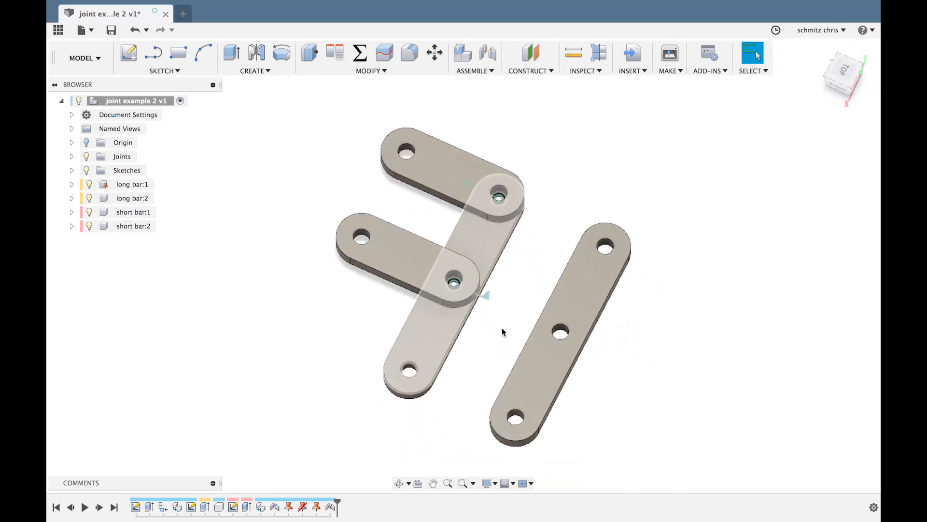
Join an end hole of long bar:2 to the underside of short bar:2's free end hole with a Revolute joint
{"action": "left_click", "coordinate": [493, 57]}
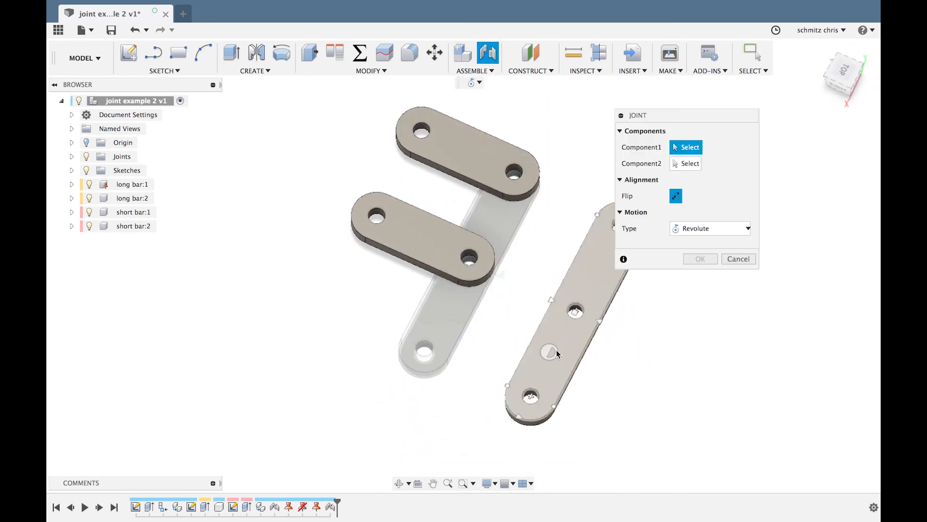
{"action": "left_click", "coordinate": [534, 405]}
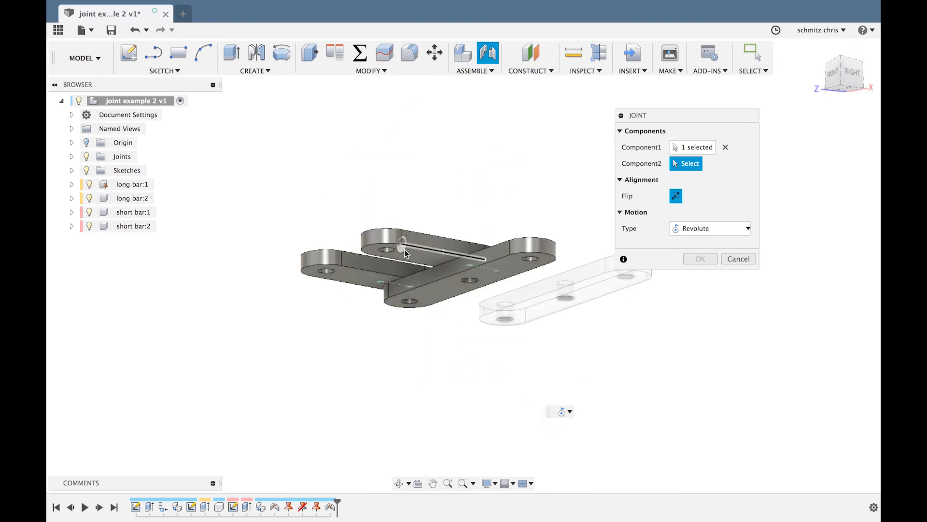
{"action": "left_click", "coordinate": [390, 254]}
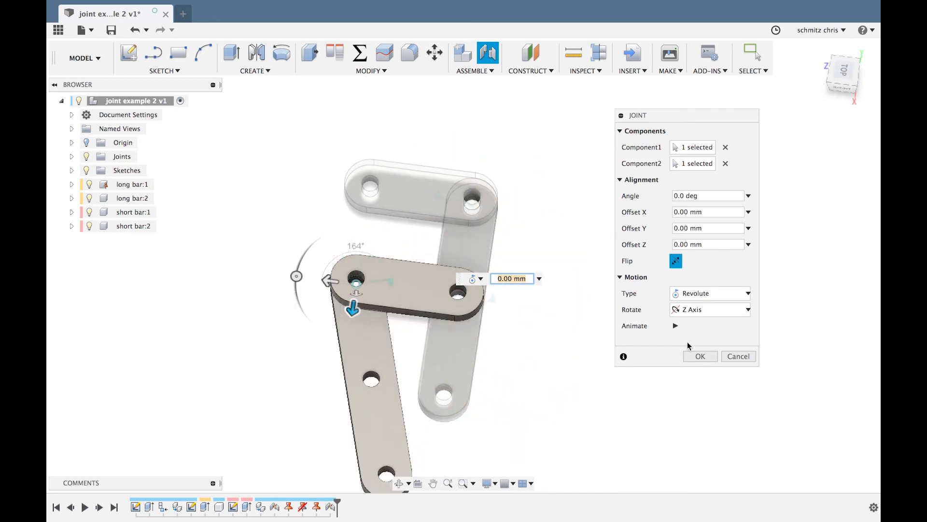
{"action": "left_click", "coordinate": [701, 356]}
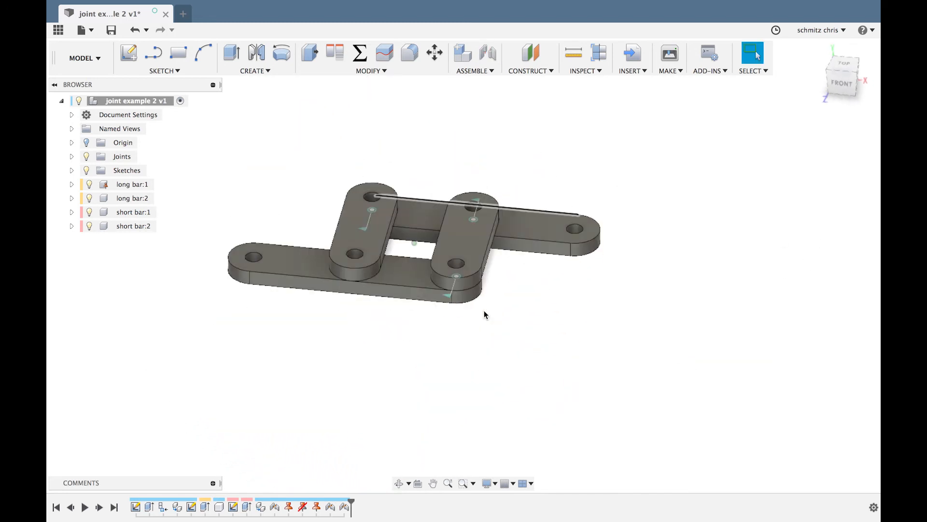
Join the underside of short bar:1's free end hole to long bar:2's middle hole with a Revolute joint
{"action": "left_click", "coordinate": [484, 60]}
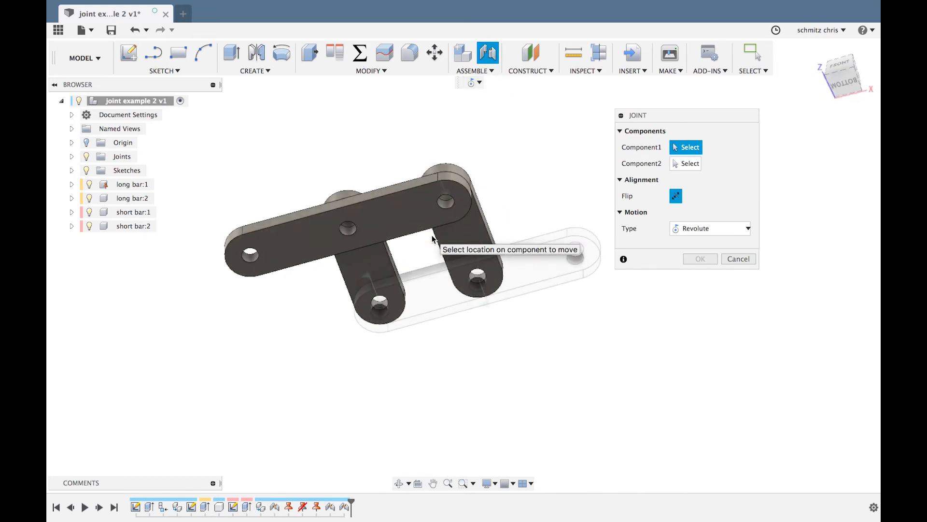
{"action": "left_click", "coordinate": [349, 226]}
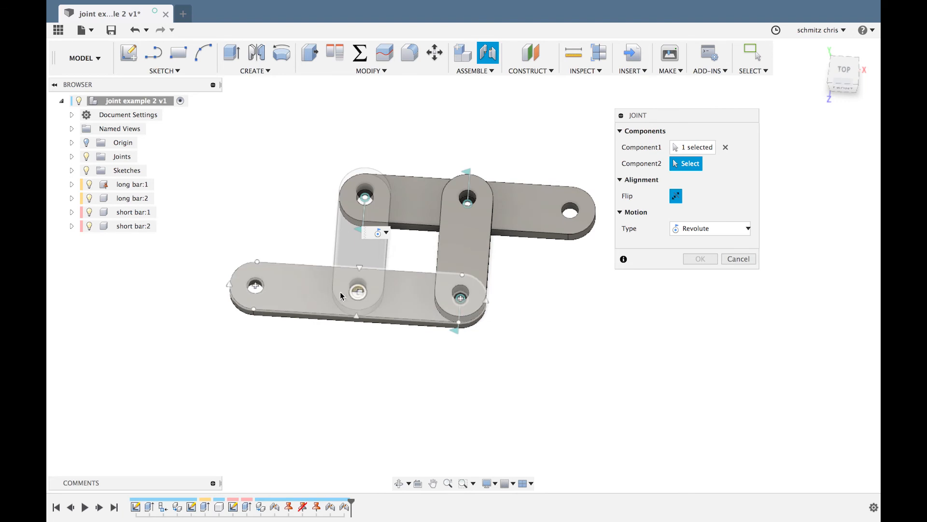
{"action": "left_click", "coordinate": [356, 295]}
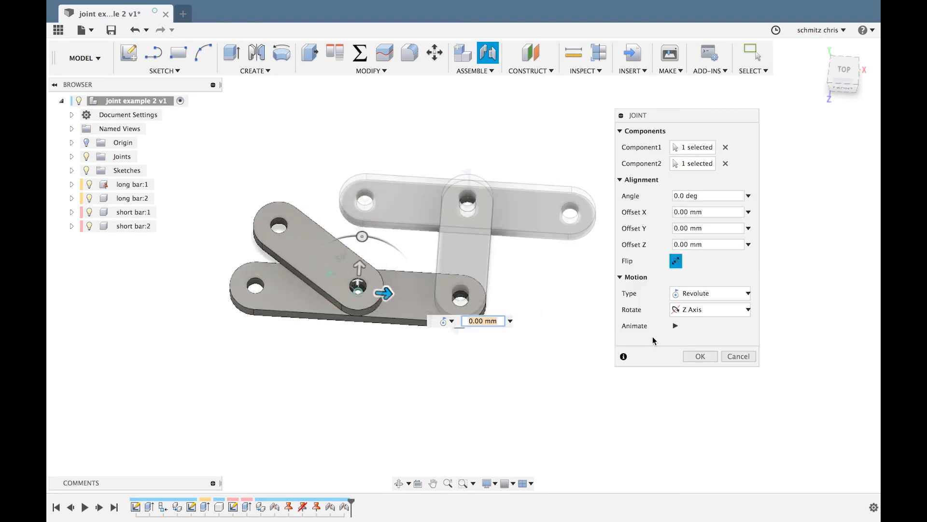
{"action": "left_click", "coordinate": [699, 358]}
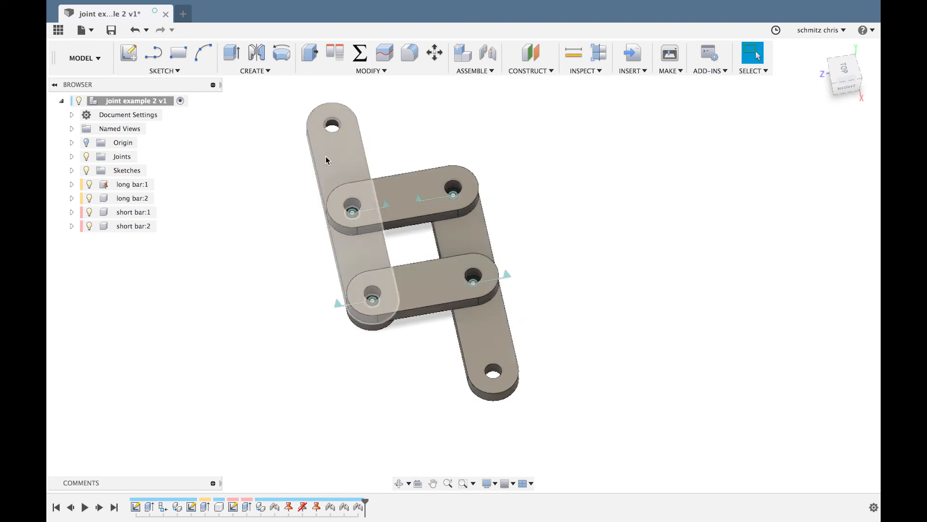
Swing the jointed linkage back and forth by long bar:2 to check how the four bars move together
{"action": "left_click_drag", "start_coordinate": [326, 156], "coordinate": [337, 196]}
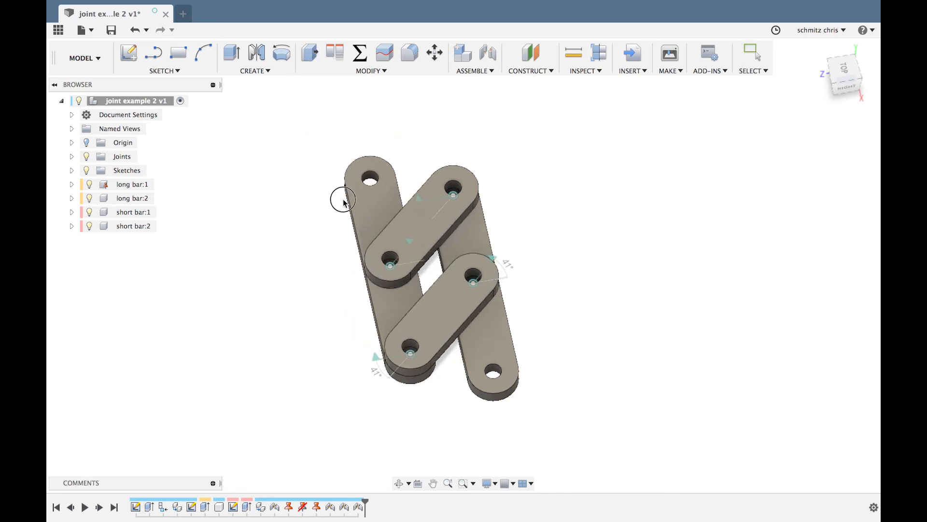
{"action": "middle_click_drag", "start_coordinate": [338, 196], "coordinate": [343, 202], "text": "shift"}
{"action": "left_click_drag", "start_coordinate": [310, 285], "coordinate": [312, 319]}
{"action": "middle_click_drag", "start_coordinate": [311, 319], "coordinate": [223, 244], "text": "shift"}
{"action": "left_click", "coordinate": [220, 242]}
{"action": "left_click_drag", "start_coordinate": [221, 243], "coordinate": [280, 297]}
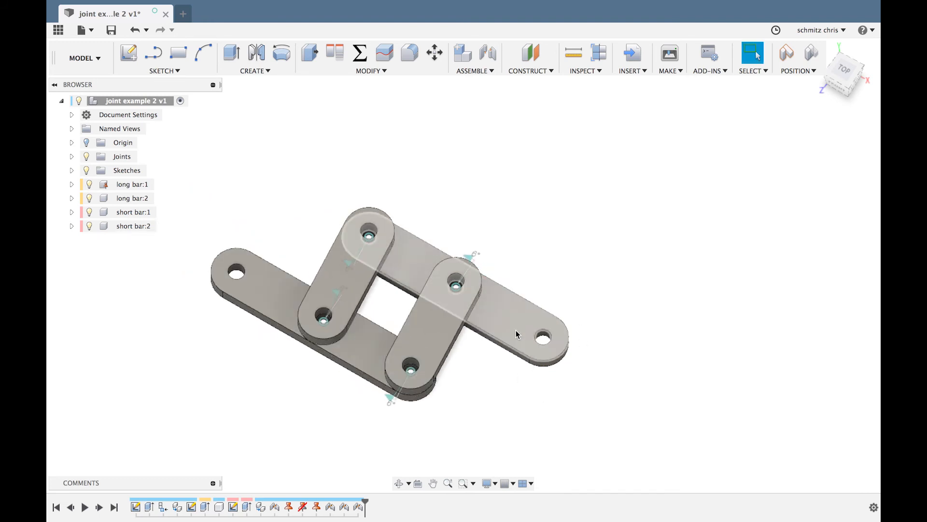
Set the short_bar_length user parameter to 25 mm and move the Parameters dialog off the linkage
{"action": "scroll", "coordinate": [526, 320], "scroll_direction": "down", "scroll_amount": 5}
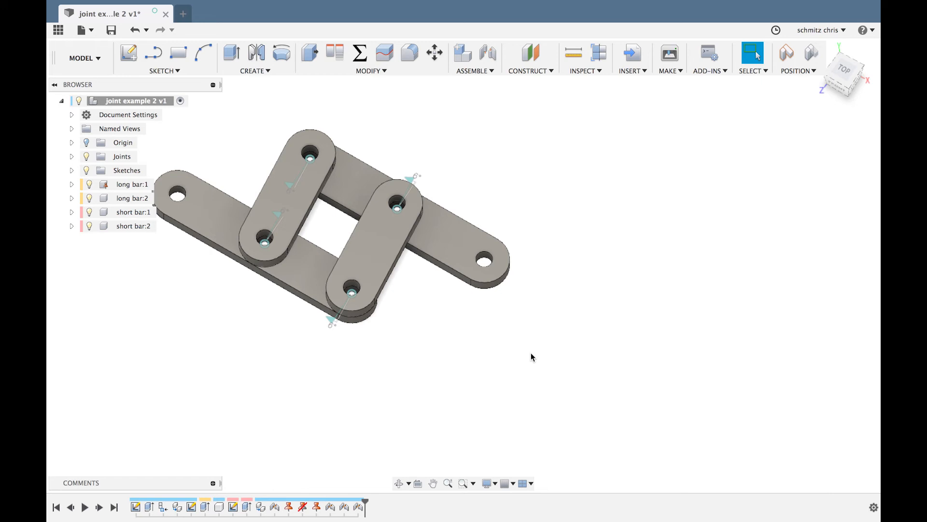
{"action": "scroll", "coordinate": [532, 353], "scroll_direction": "left", "scroll_amount": 5}
{"action": "scroll", "coordinate": [531, 353], "scroll_direction": "right", "scroll_amount": 10, "text": "shift"}
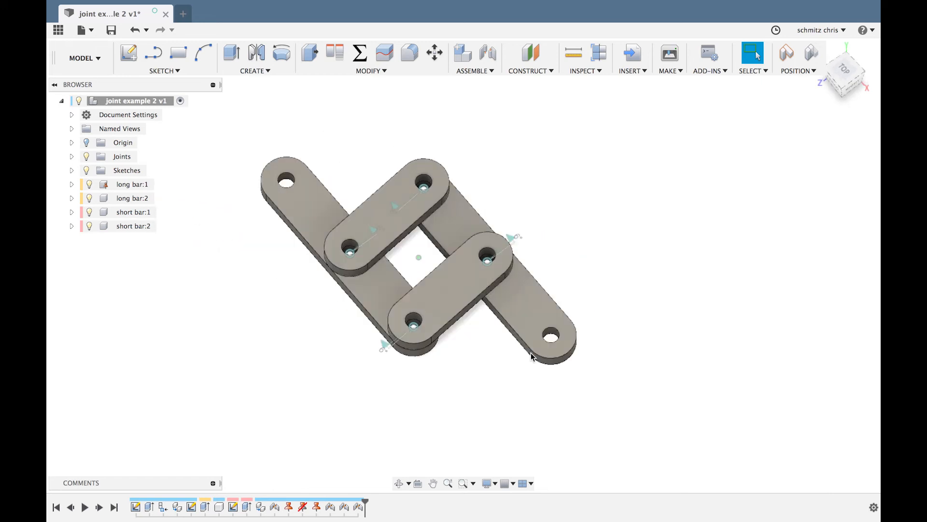
{"action": "scroll", "coordinate": [531, 357], "scroll_direction": "down", "scroll_amount": 5, "text": "shift"}
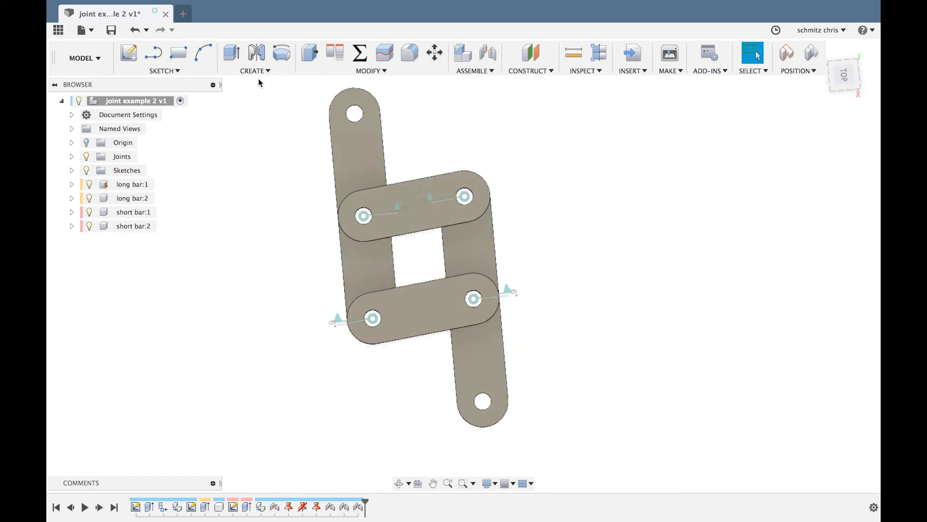
{"action": "left_click", "coordinate": [360, 53]}
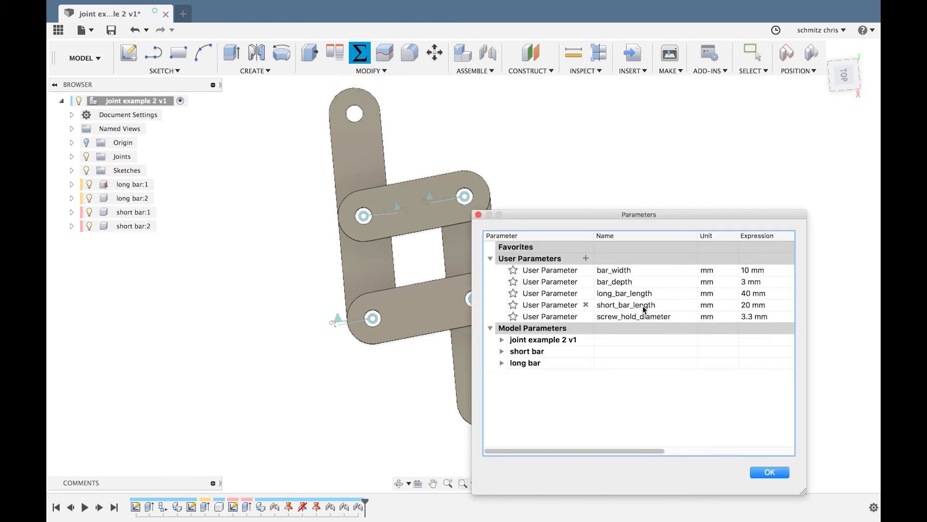
{"action": "left_click", "coordinate": [747, 309]}
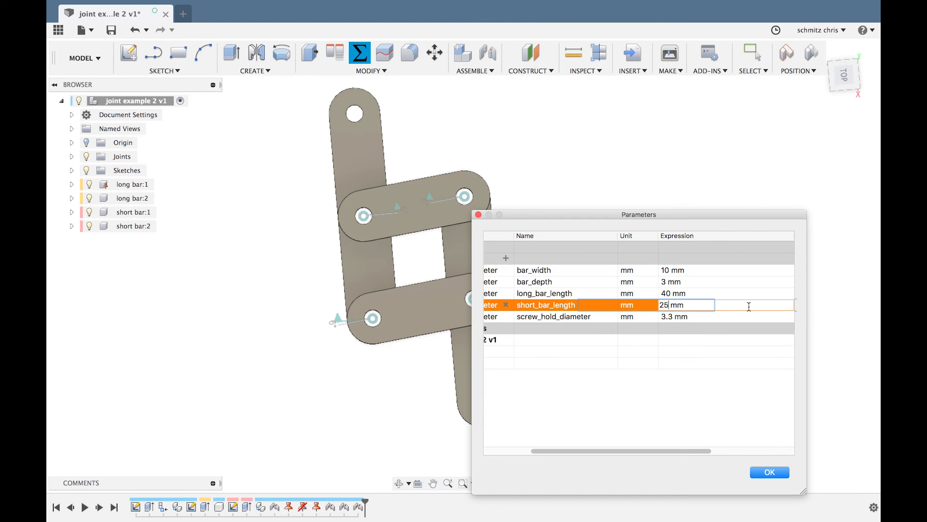
{"action": "type", "text": "5"}
{"action": "key", "text": "Return"}
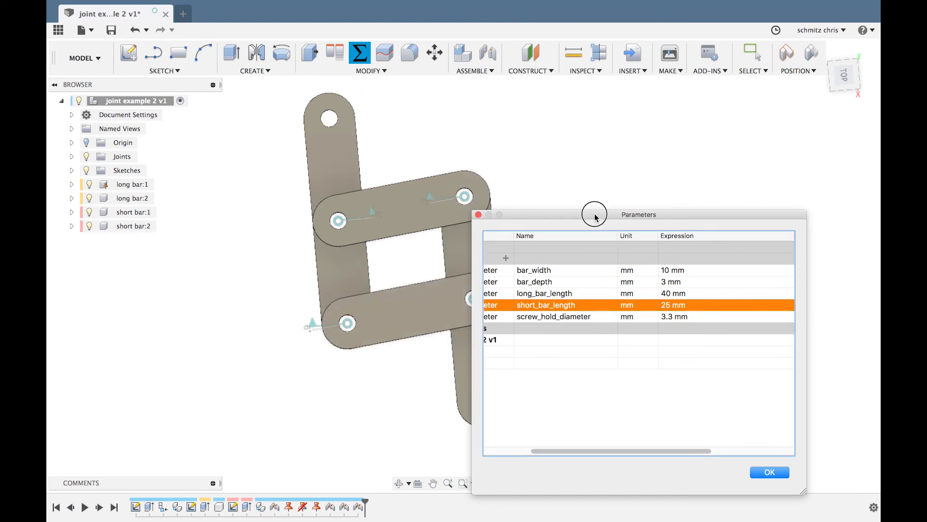
{"action": "left_click_drag", "start_coordinate": [595, 217], "coordinate": [664, 162]}
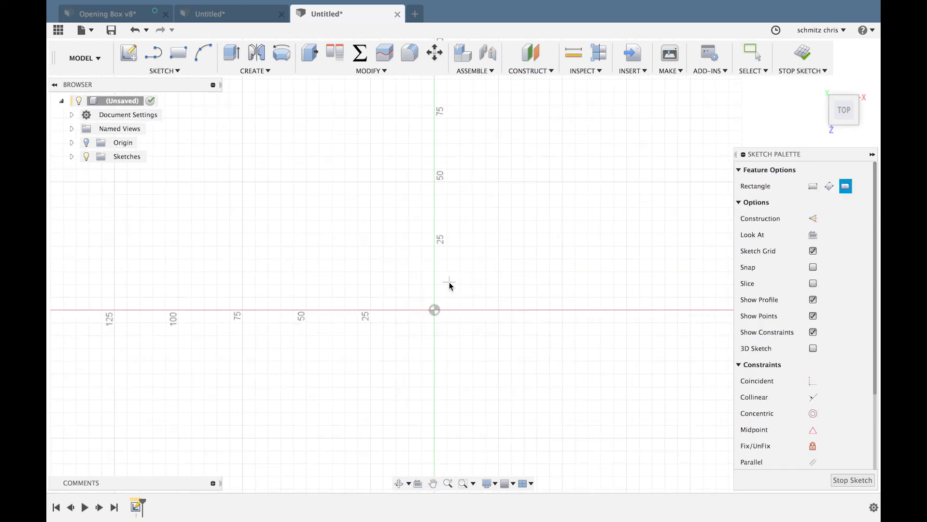
Sketch a 30 by 5 mm rectangle centred on the origin, with concentric 5 mm and 3.3 mm circles at its left edge's midpoint
{"action": "left_click", "coordinate": [434, 309]}
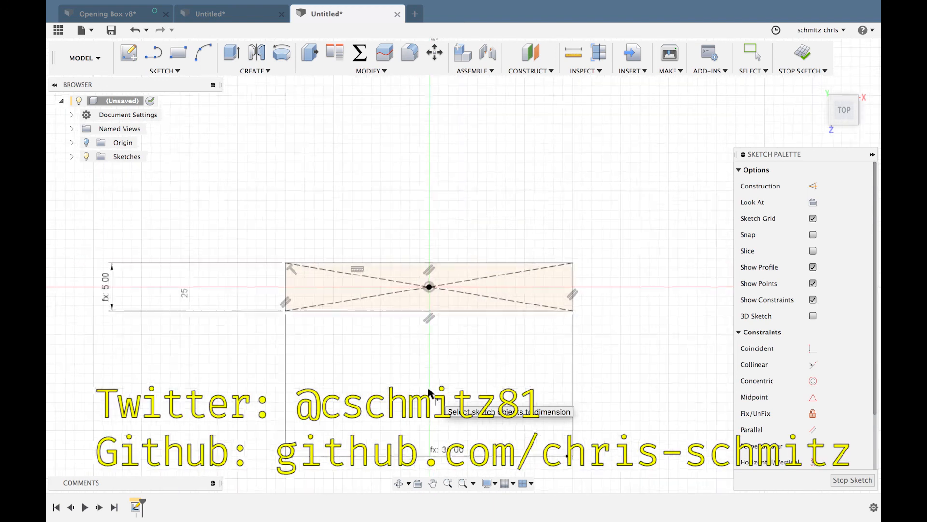
{"action": "key", "text": "c"}
{"action": "left_click", "coordinate": [285, 287]}
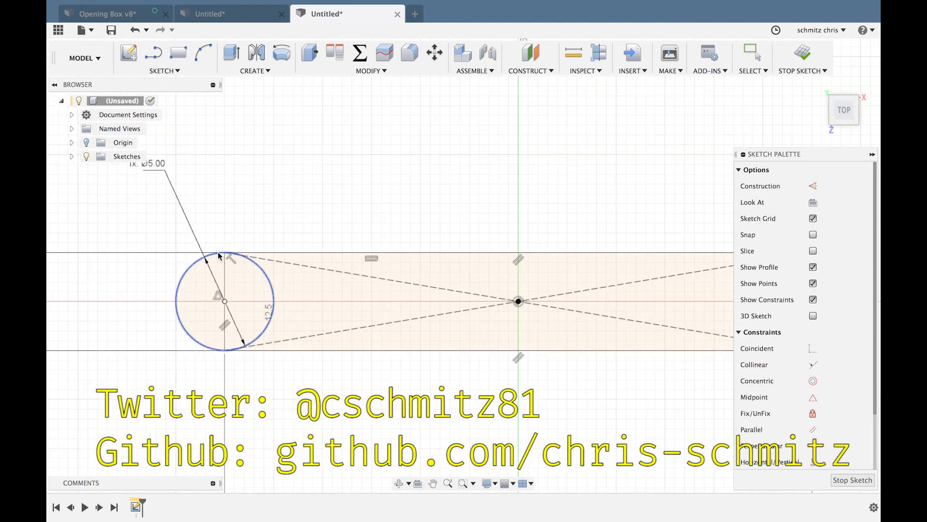
{"action": "key", "text": "s"}
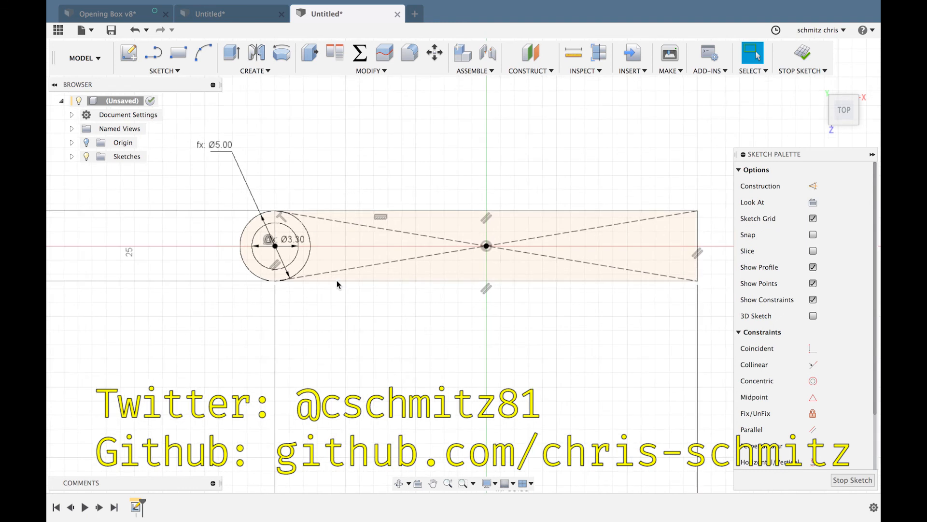
Draw a vertical line through the rectangle's centre and set up a Mirror of the two concentric circles
{"action": "key", "text": "o"}
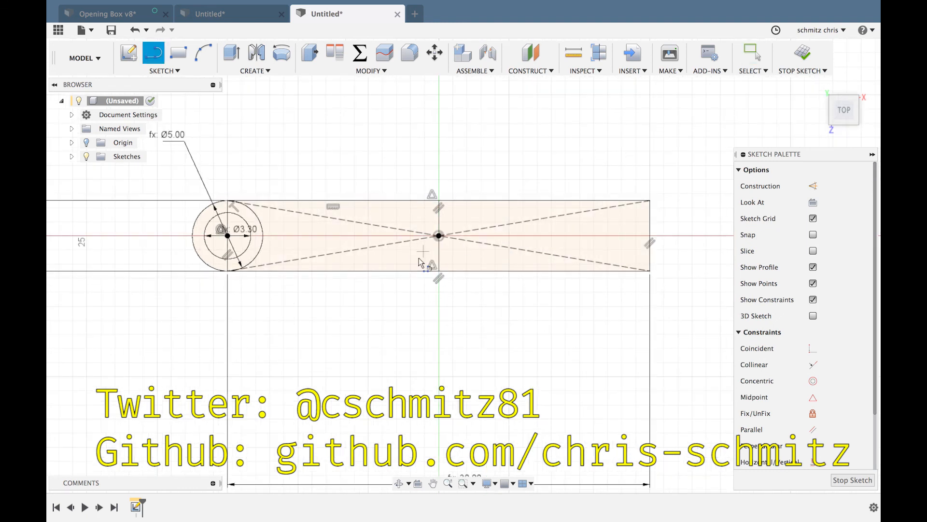
{"action": "type", "text": "smirror"}
{"action": "key", "text": "Return"}
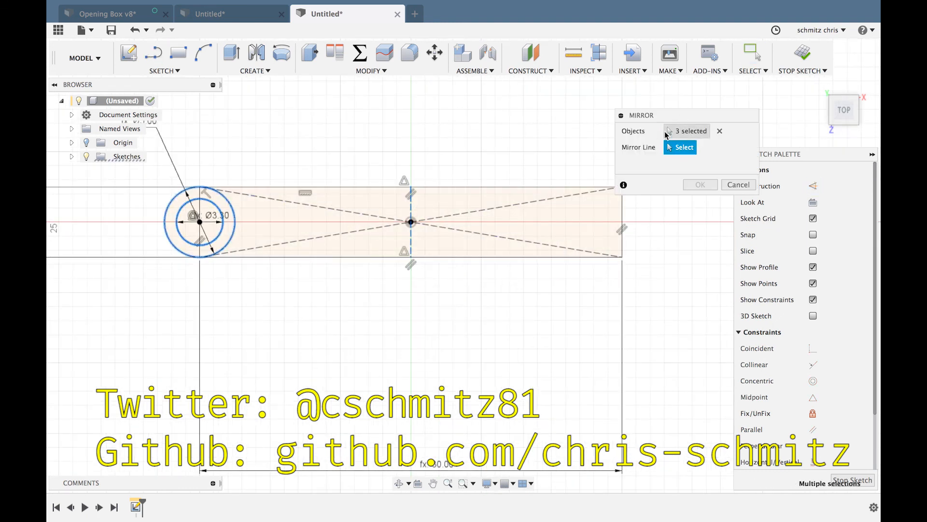